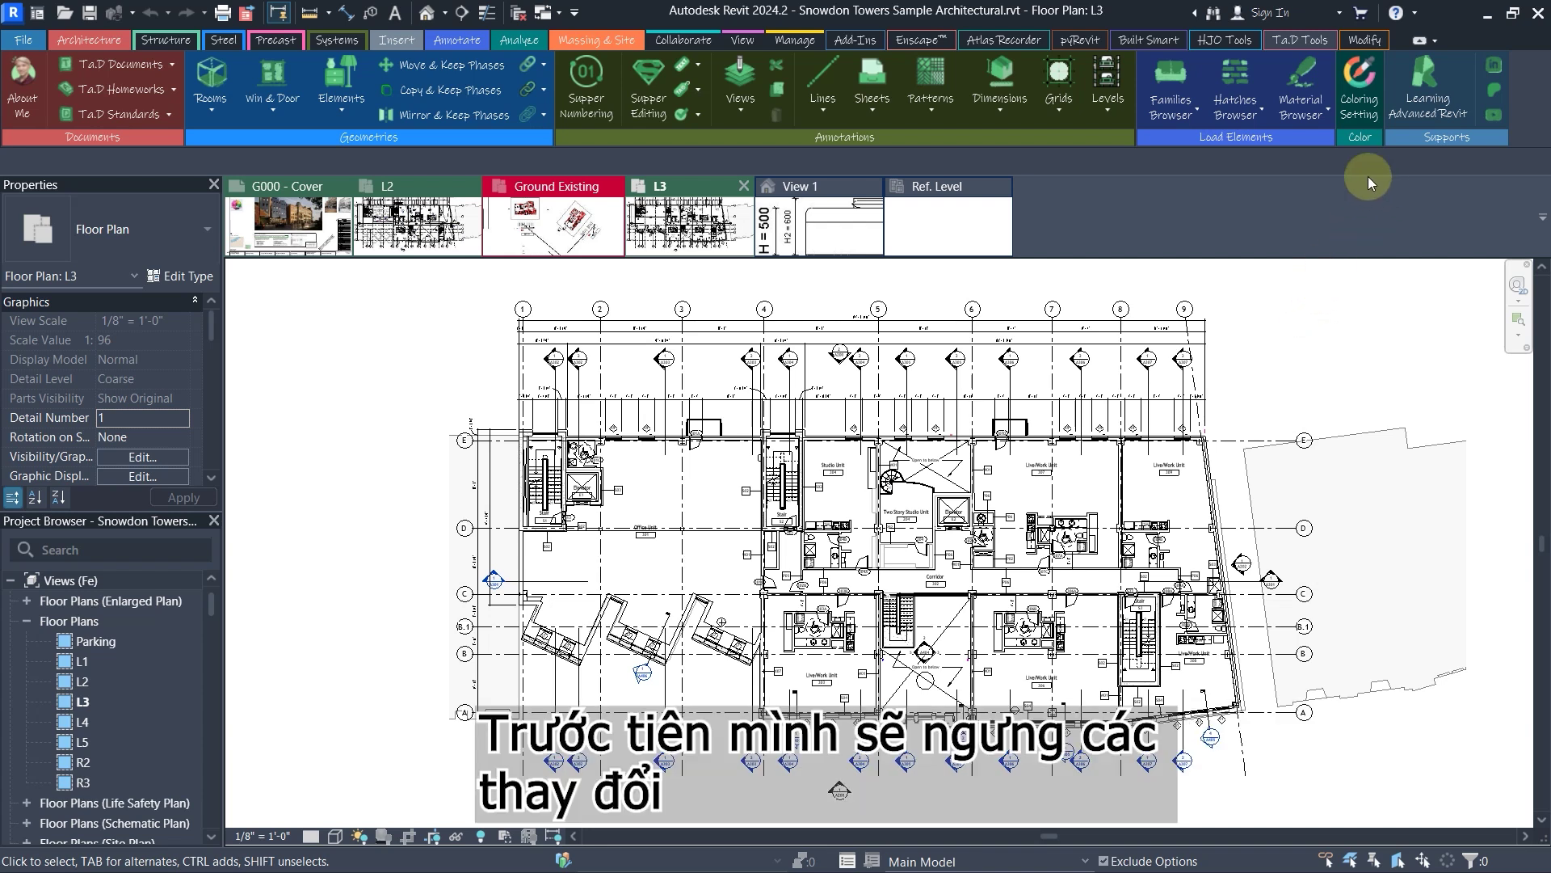
In Ta.D Coloring Setting, deactivate the view tab, ribbon panel and ribbon tab colouring
click(1361, 117)
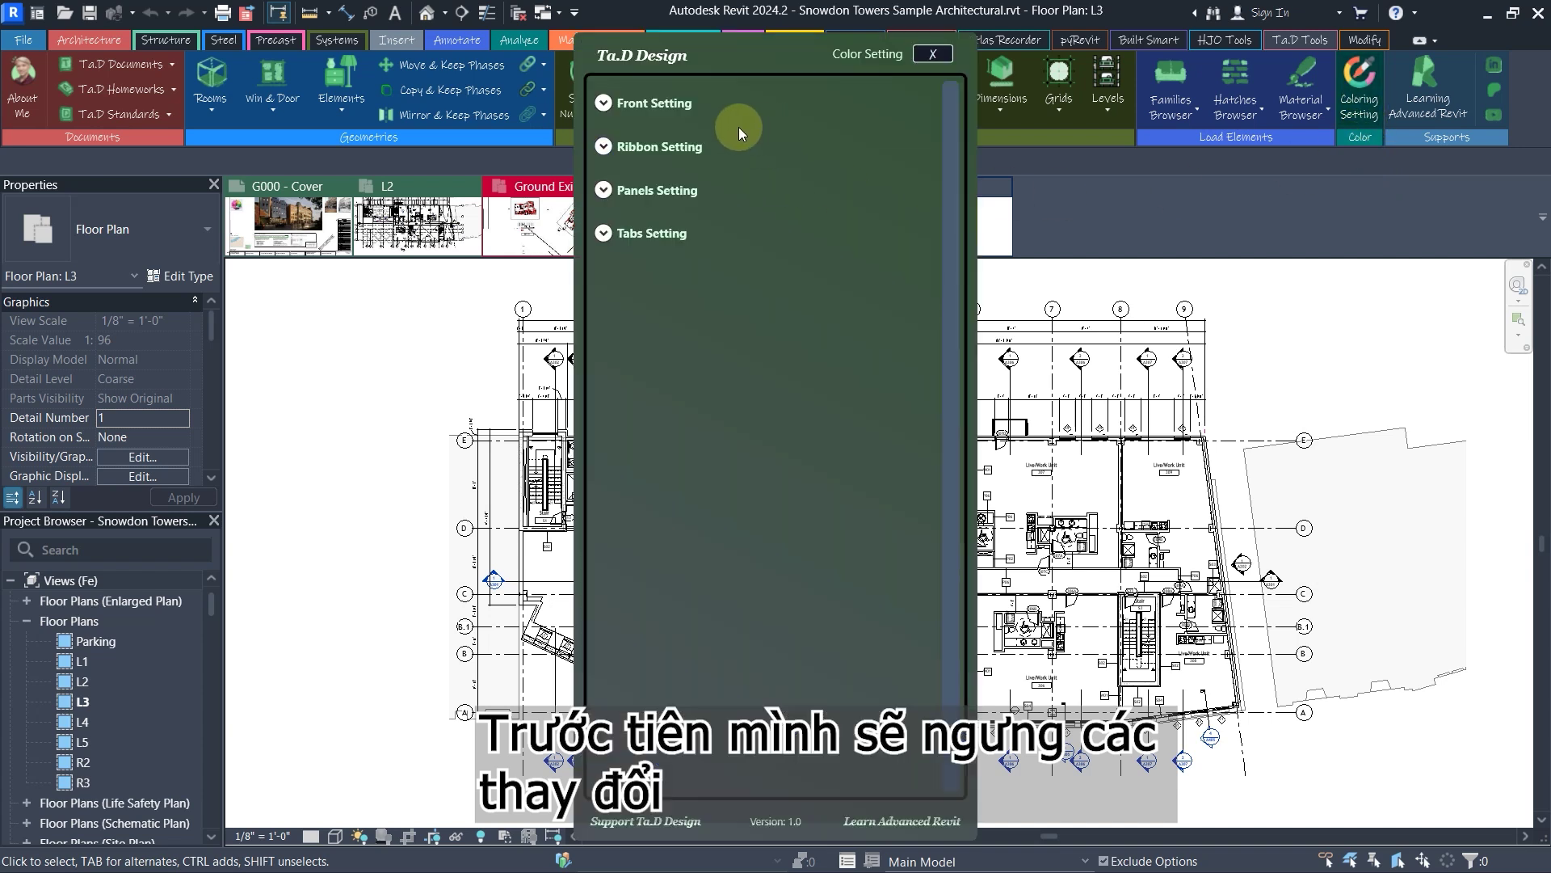
click(676, 146)
click(667, 148)
click(645, 239)
click(681, 277)
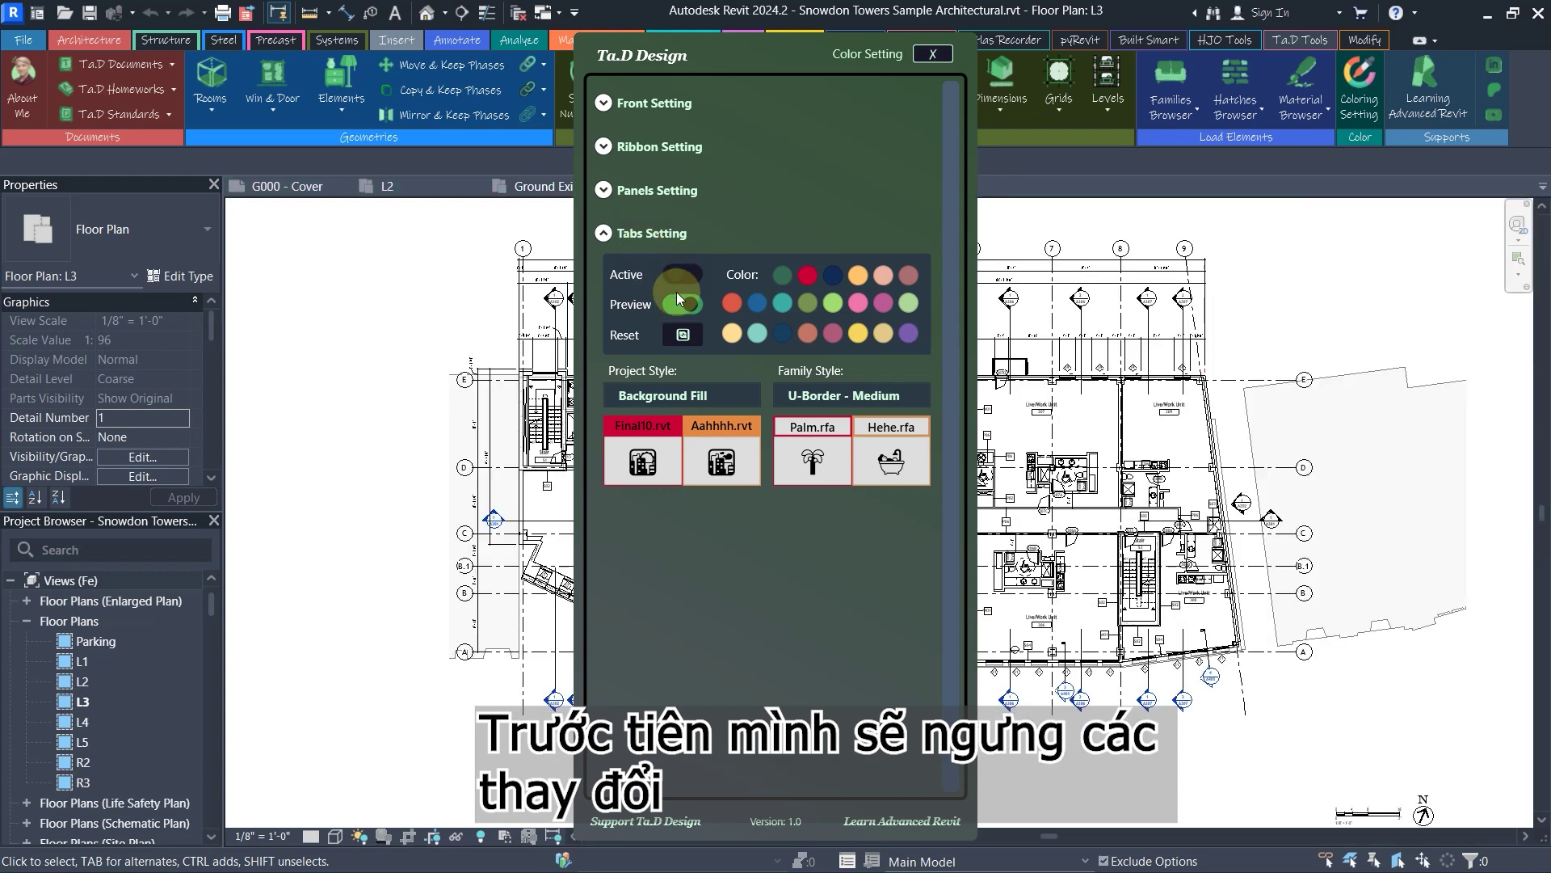
click(653, 194)
click(643, 352)
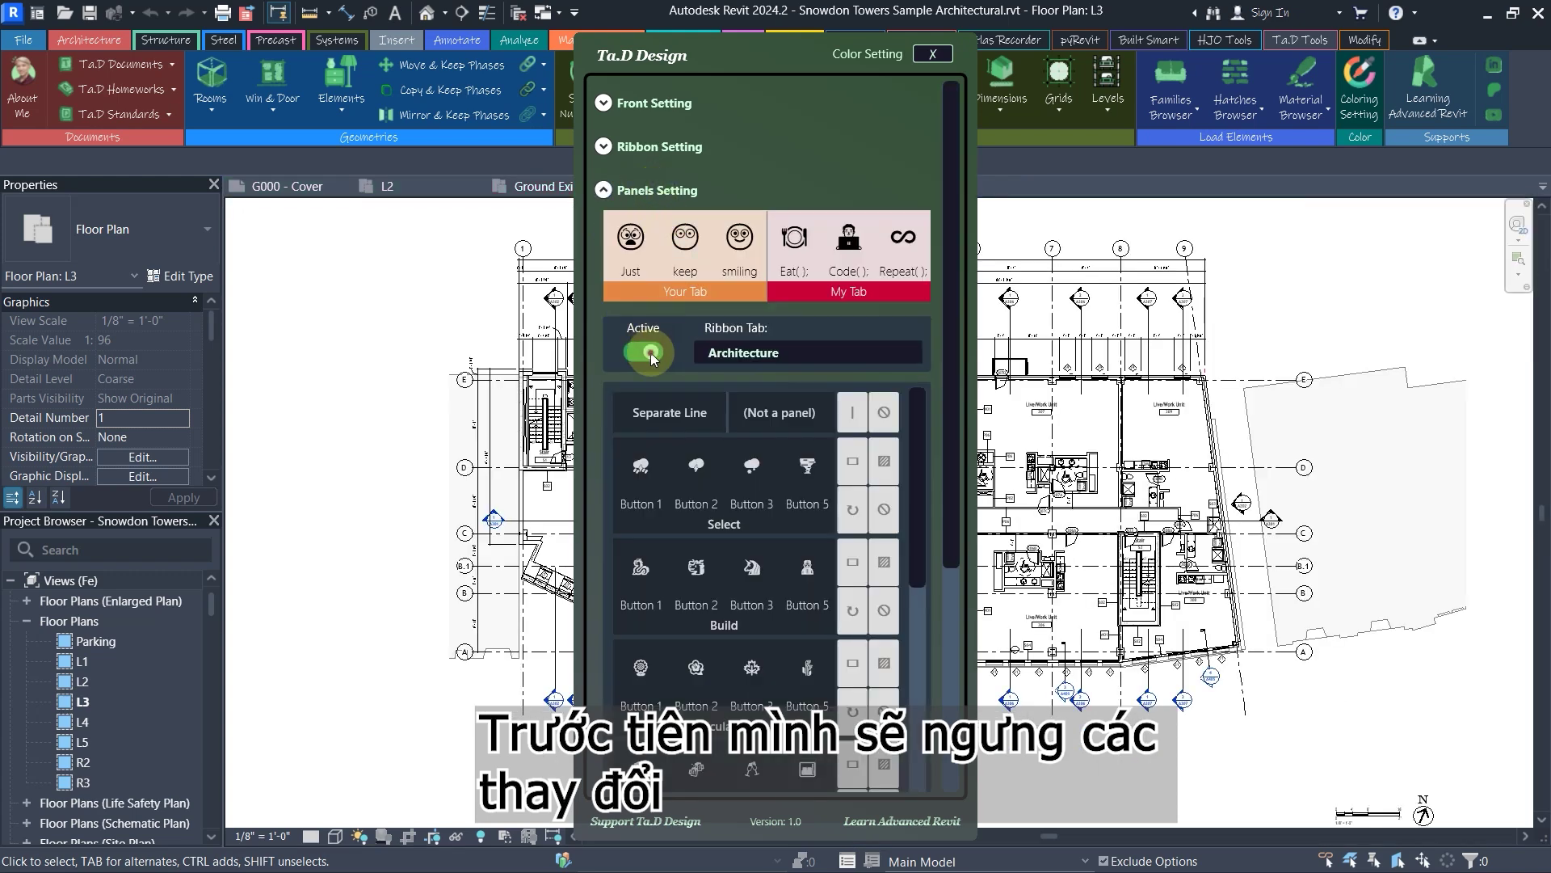
click(661, 148)
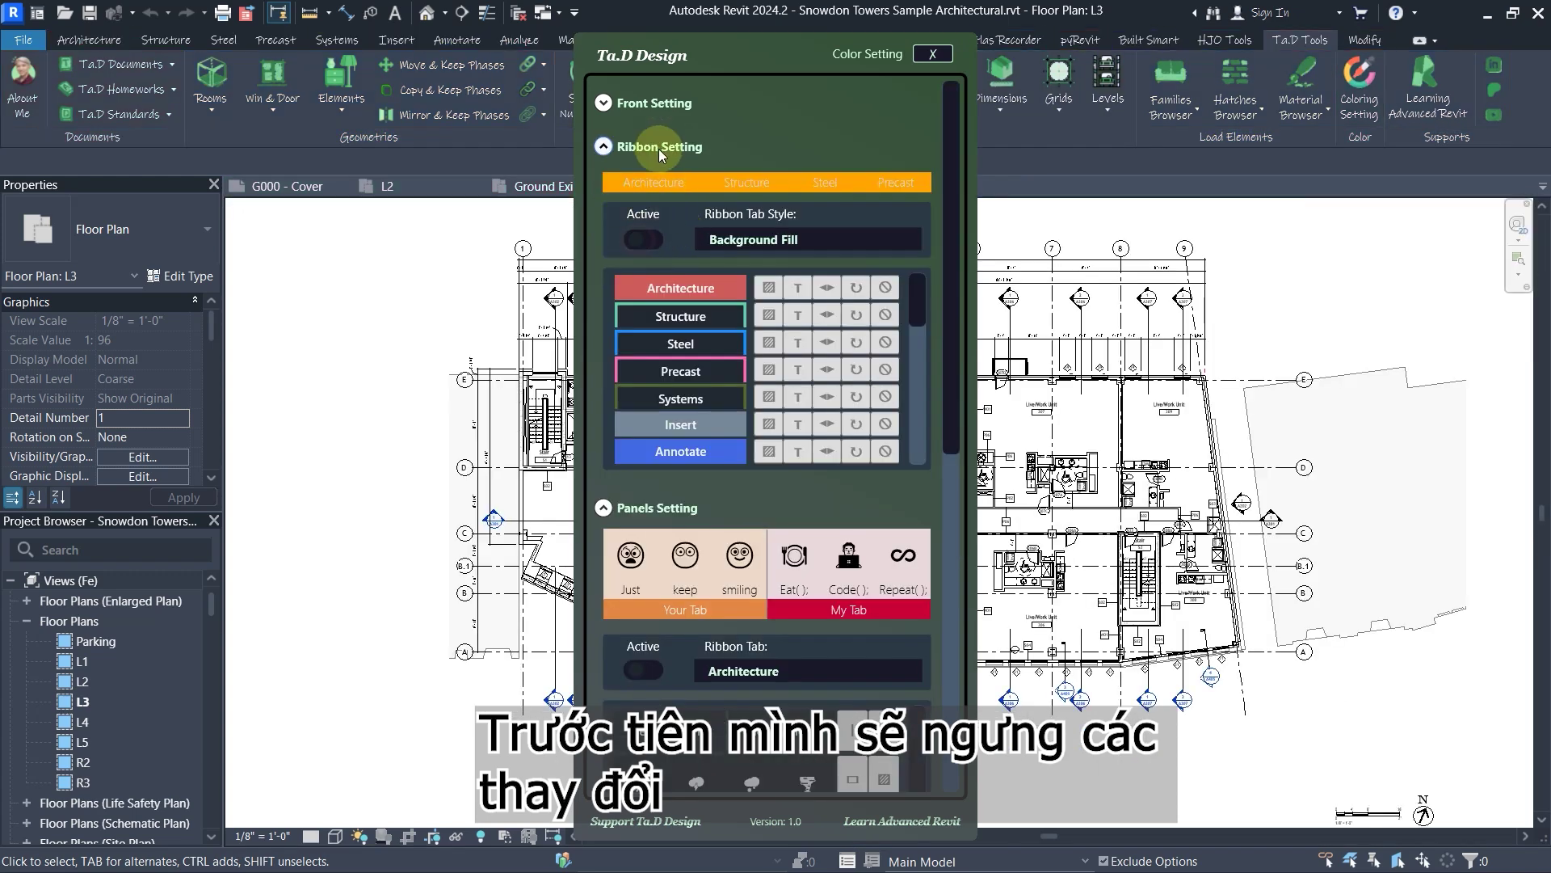
click(658, 146)
click(643, 194)
click(646, 235)
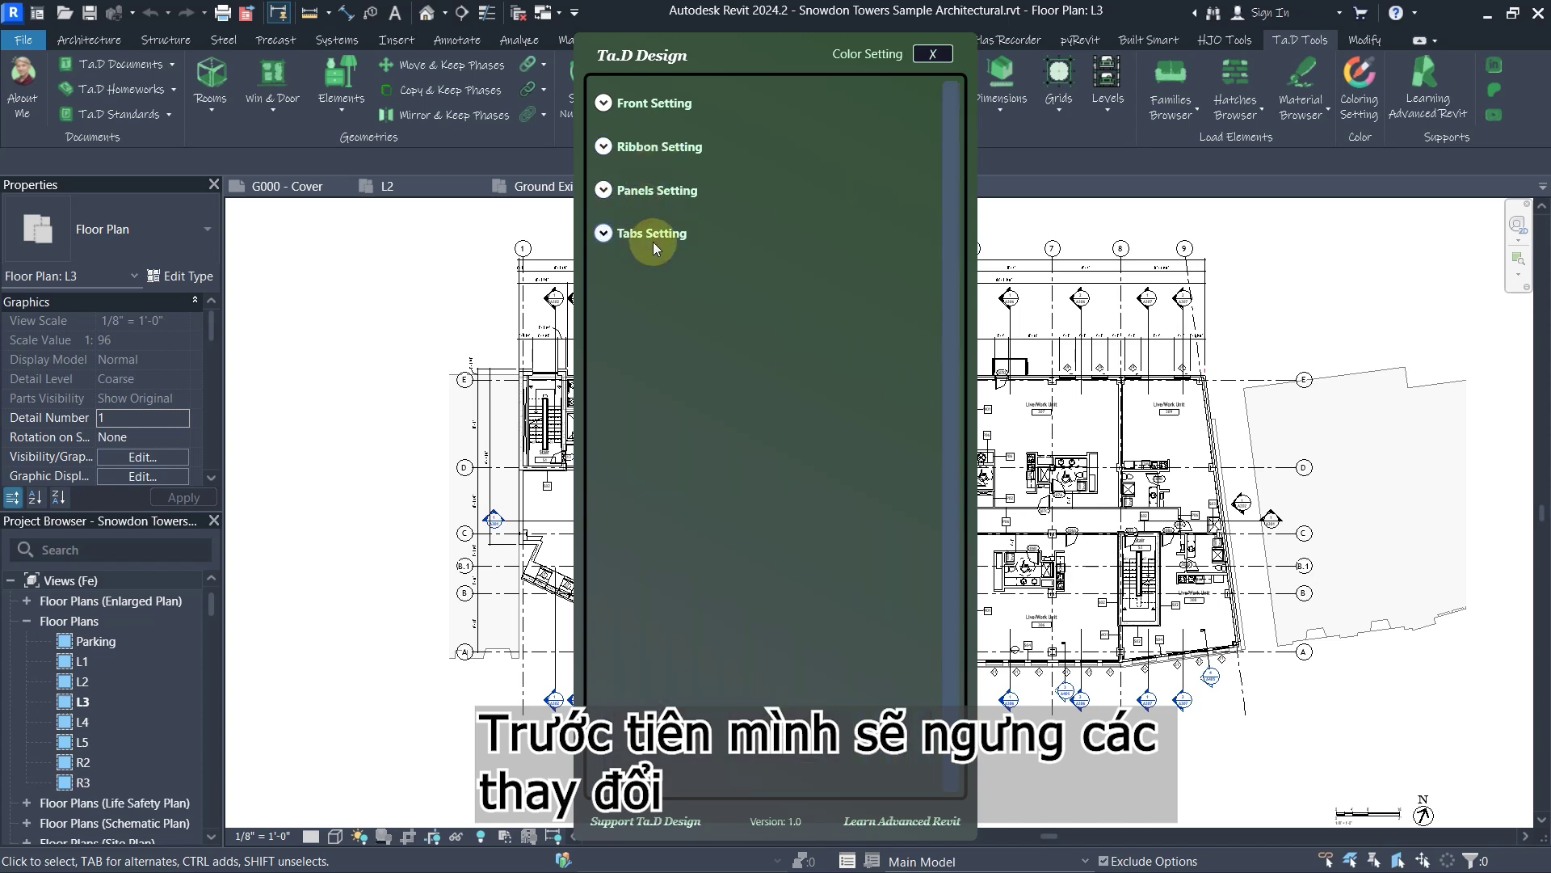
Deactivate the custom ribbon font and move the colour settings panel aside
click(677, 124)
click(633, 289)
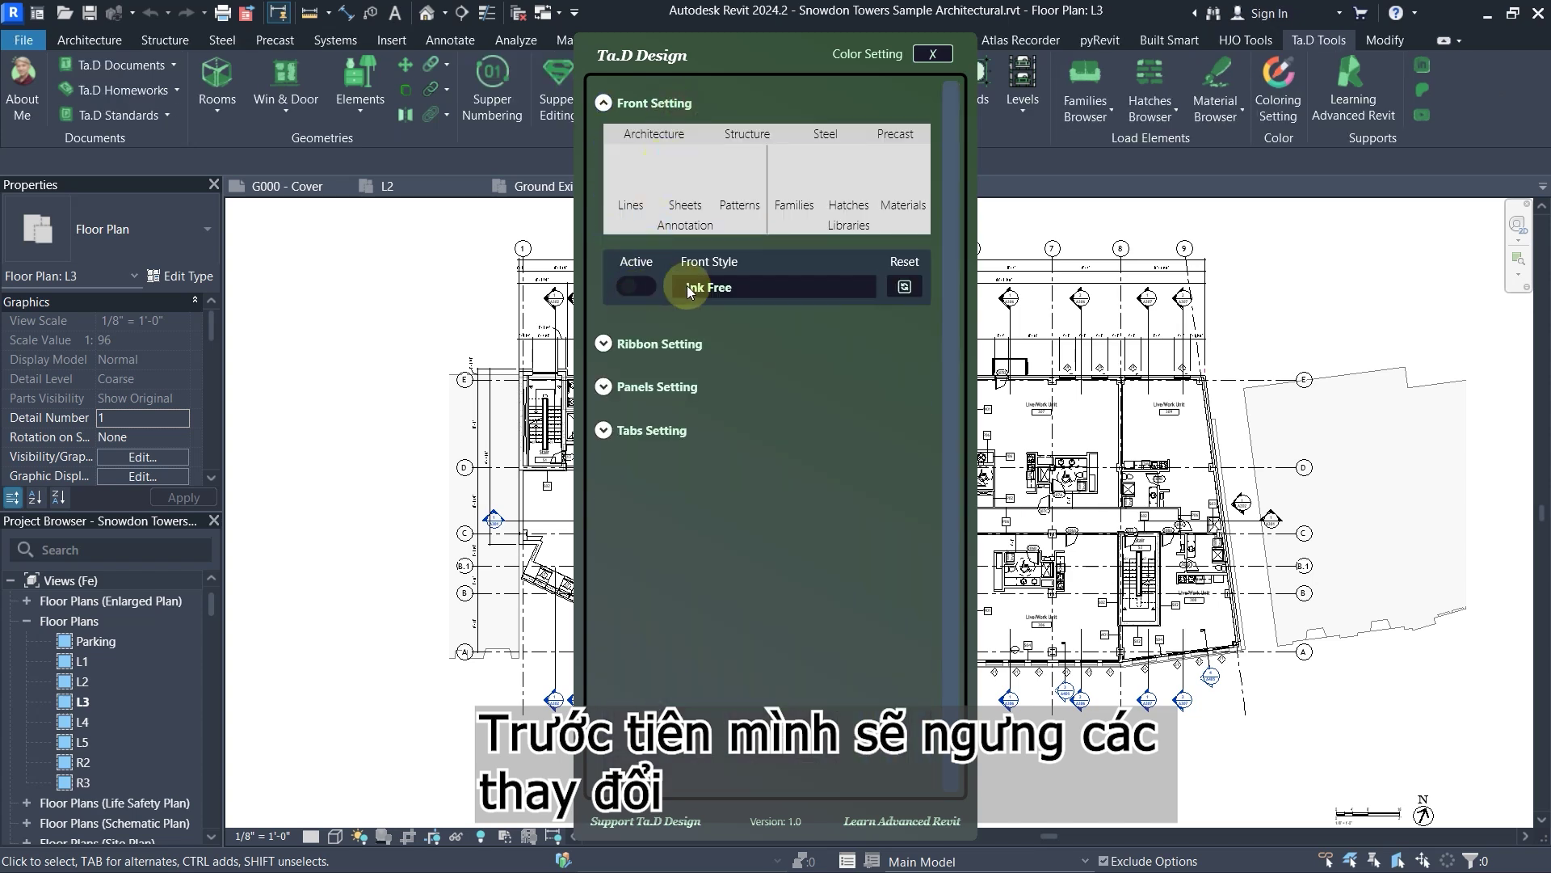
click(683, 105)
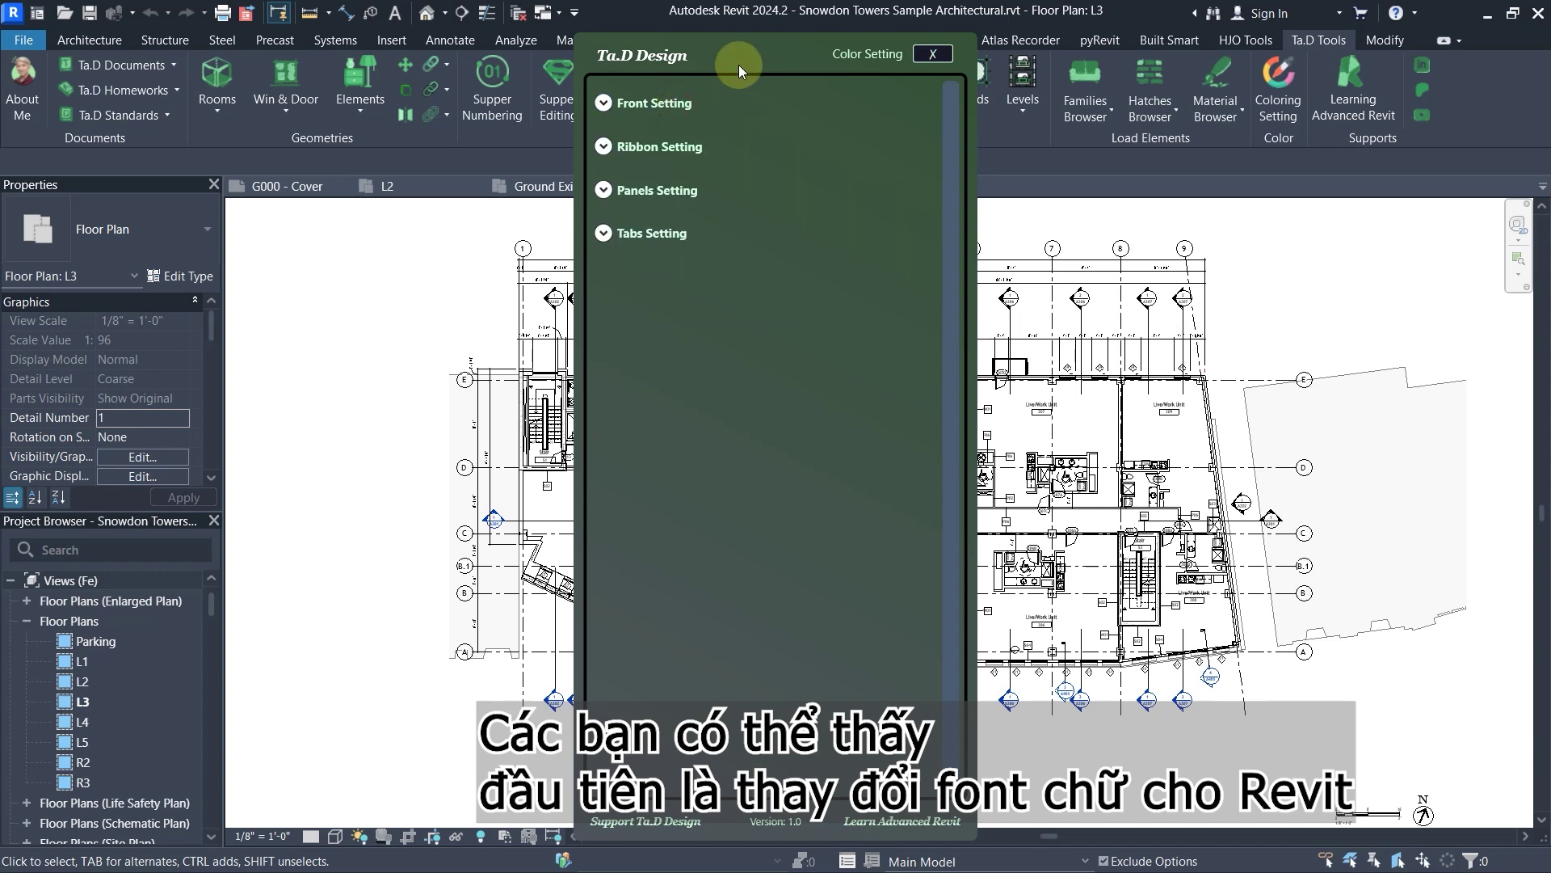
drag(738, 65, 1028, 184)
Reactivate Front Setting and set the ribbon font style to Javanese Text
click(950, 204)
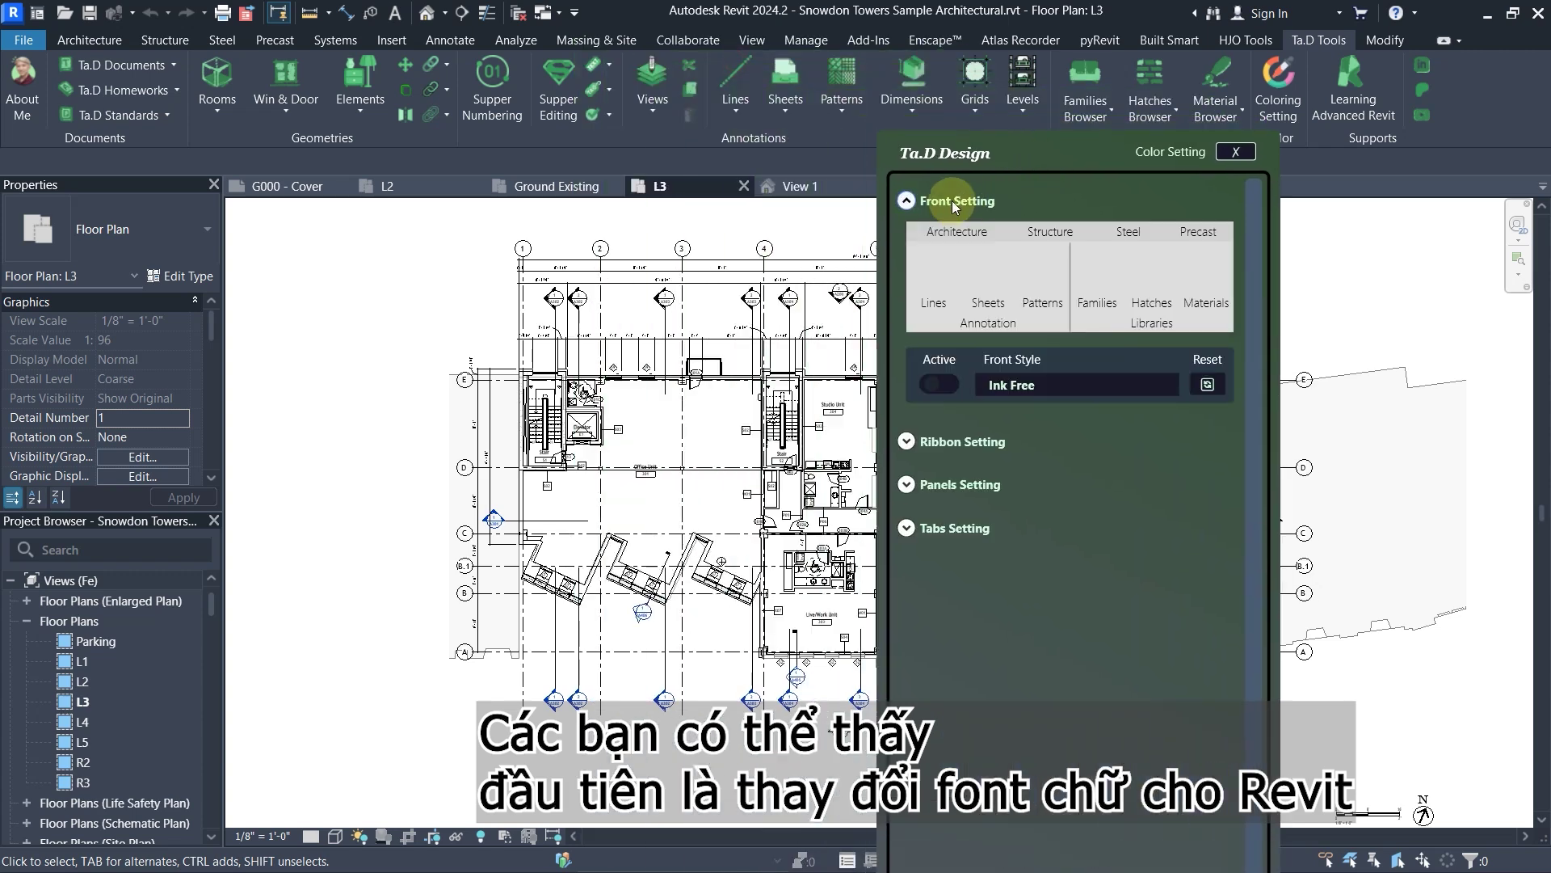
click(937, 386)
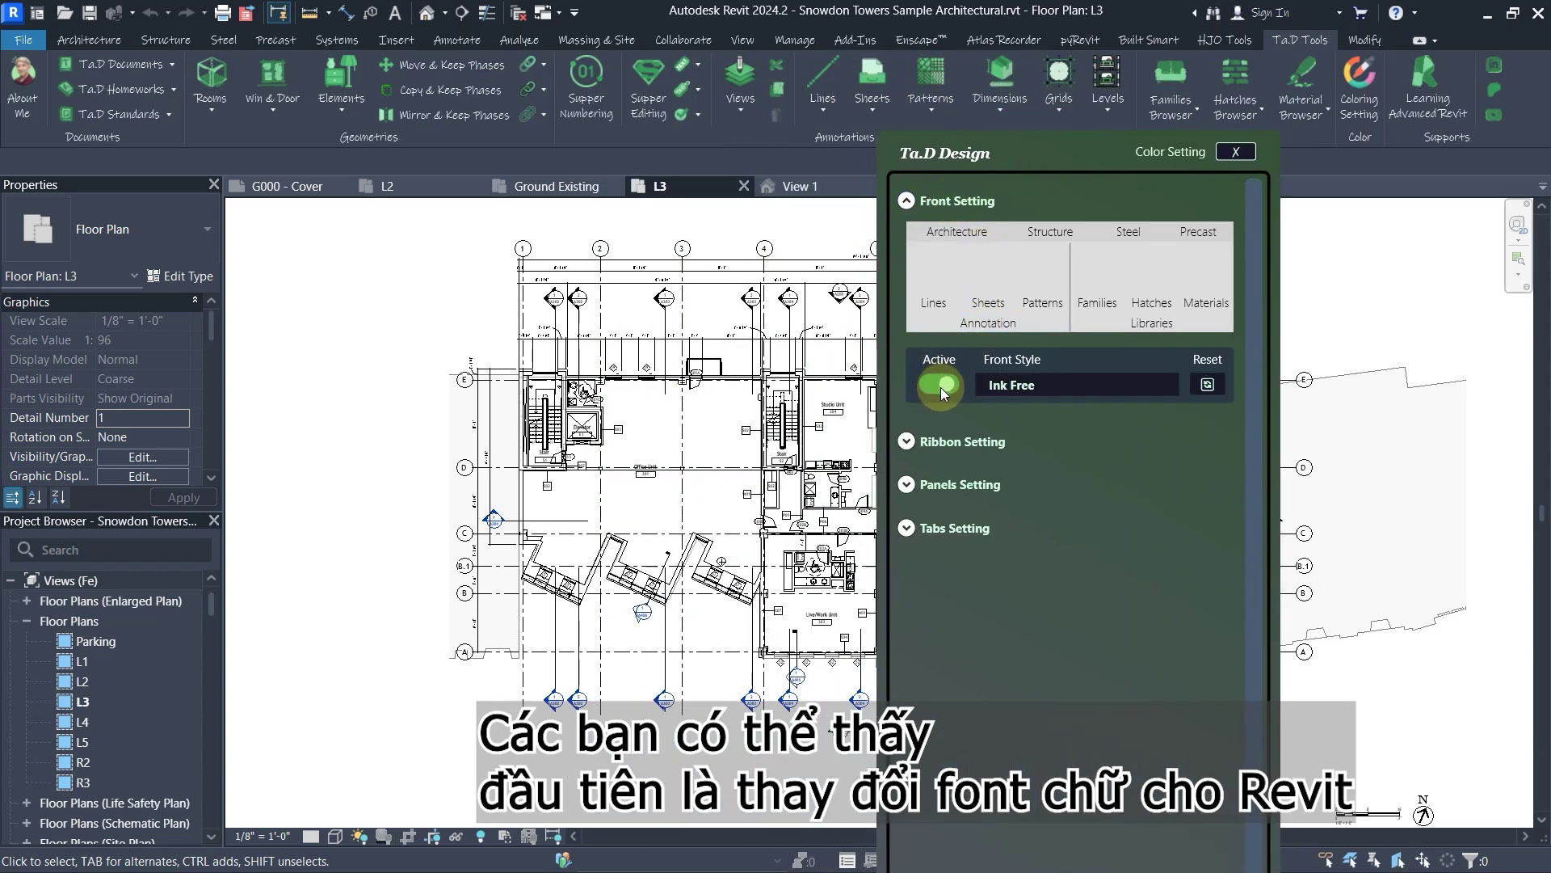
click(1092, 392)
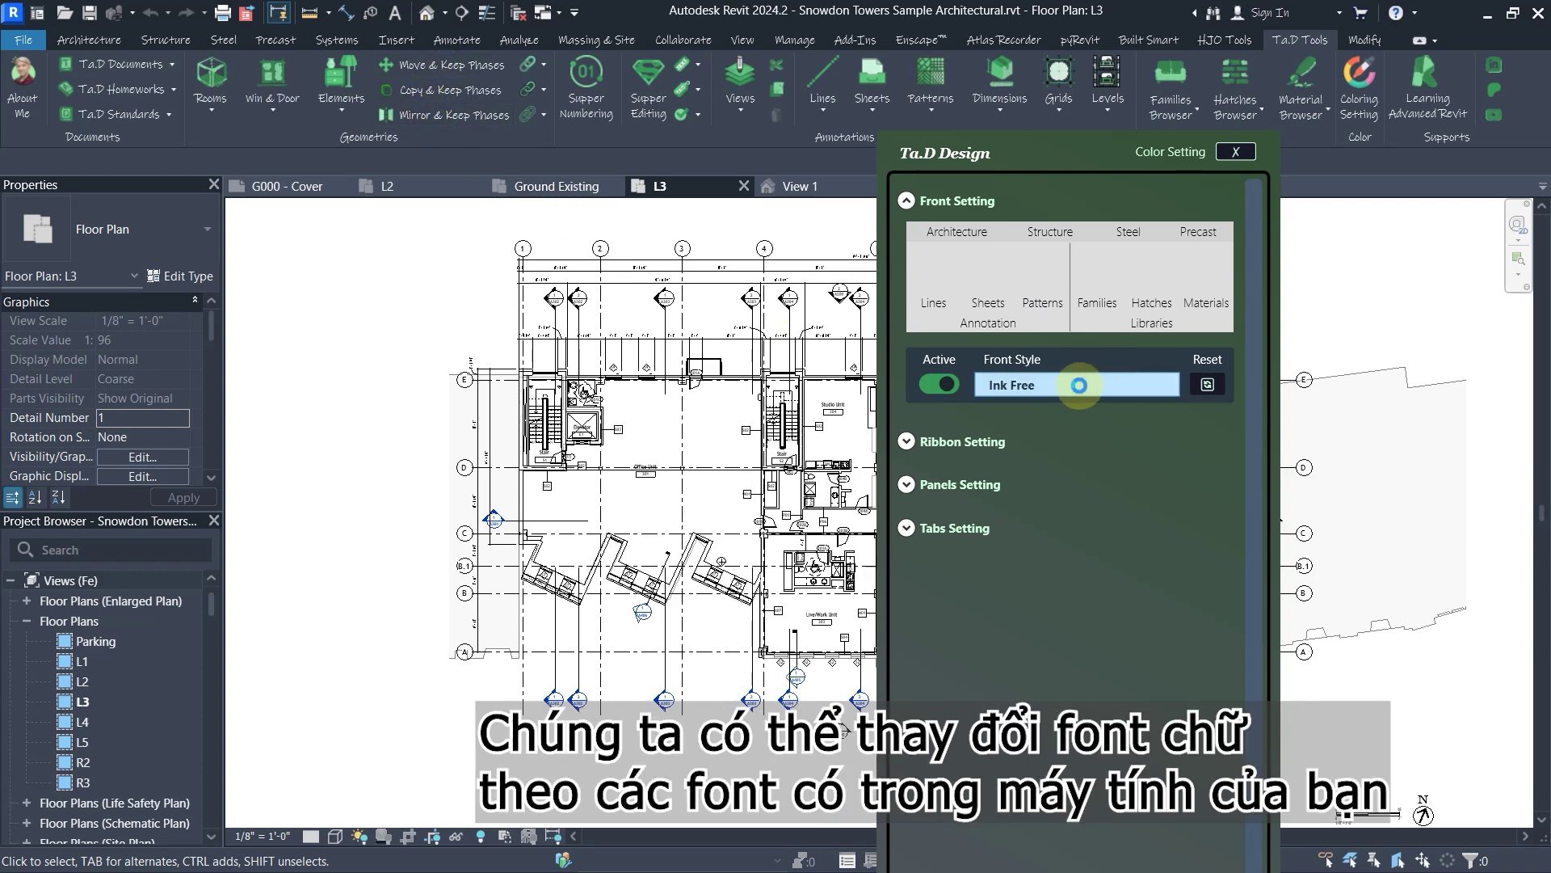
click(1072, 385)
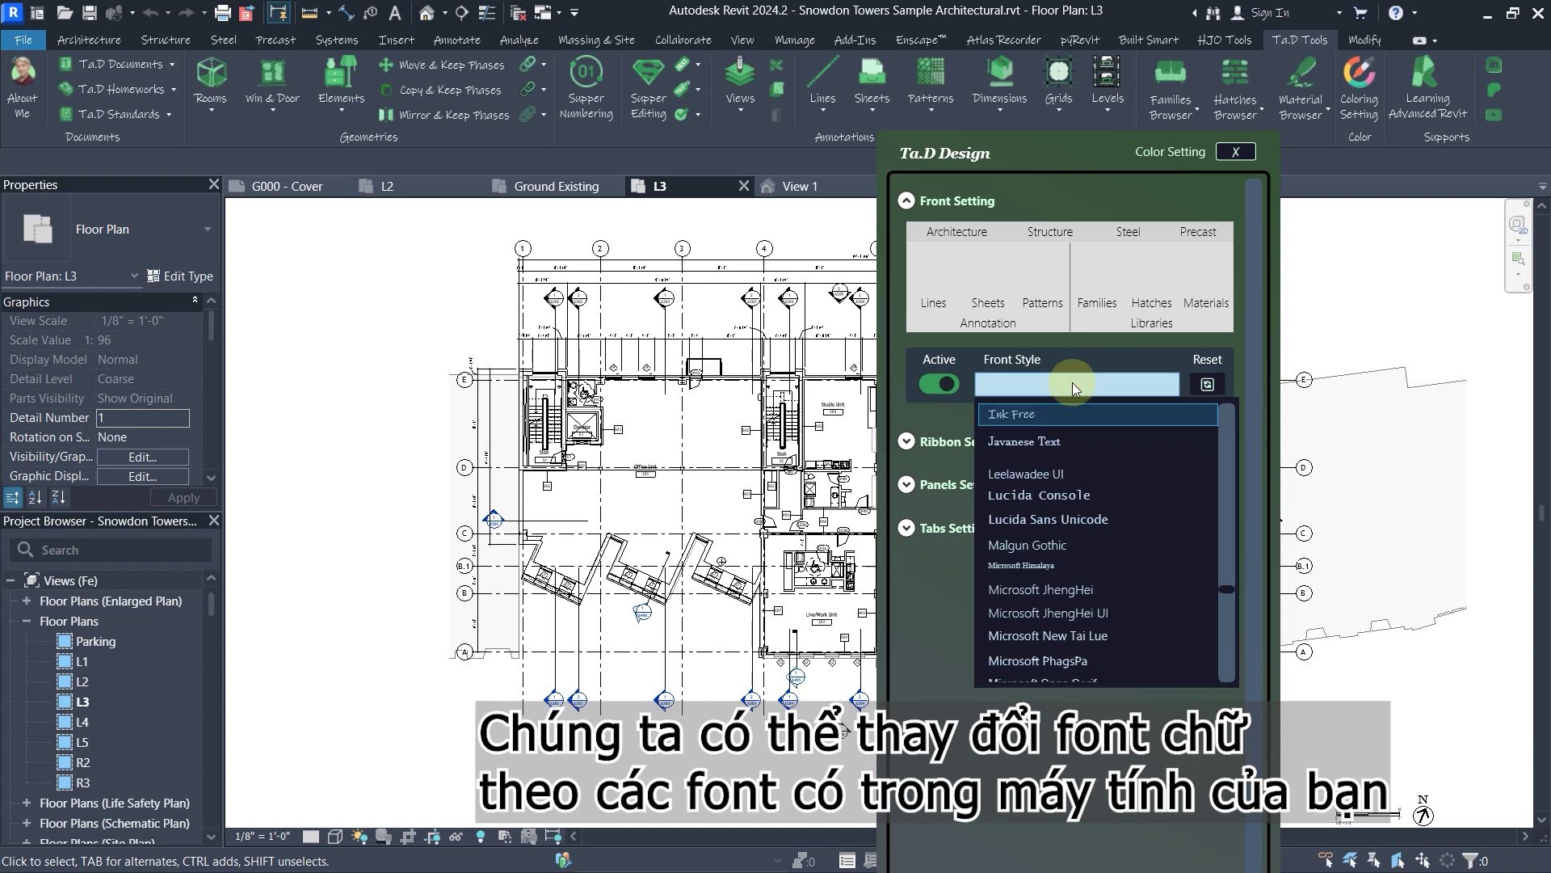
click(1084, 441)
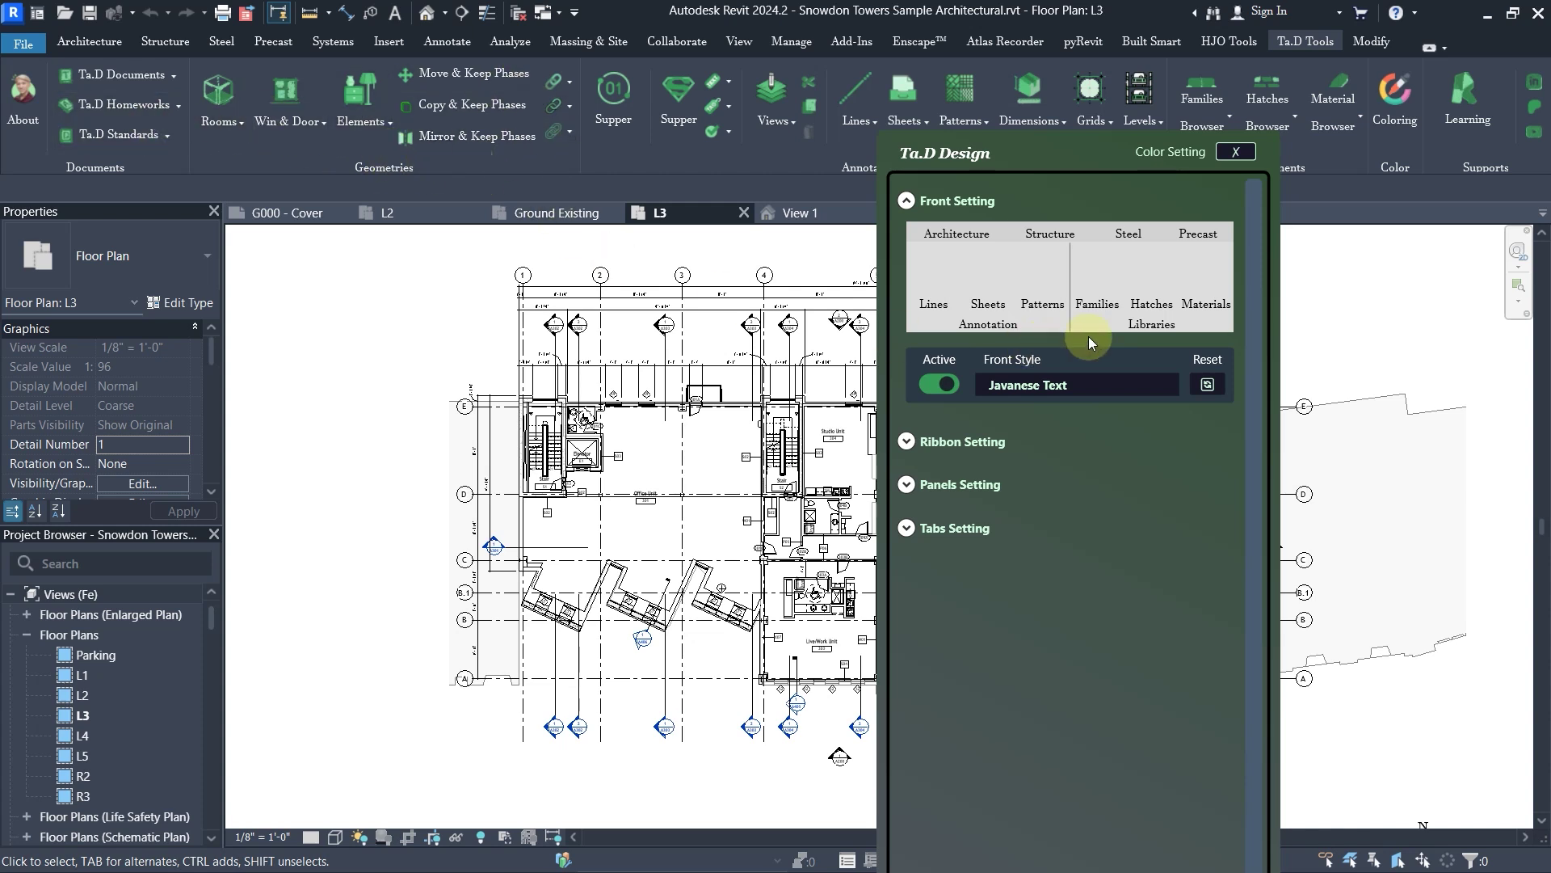
click(938, 198)
Show the Ribbon Setting section and browse the ribbon tab list with each tab's colour style
click(950, 244)
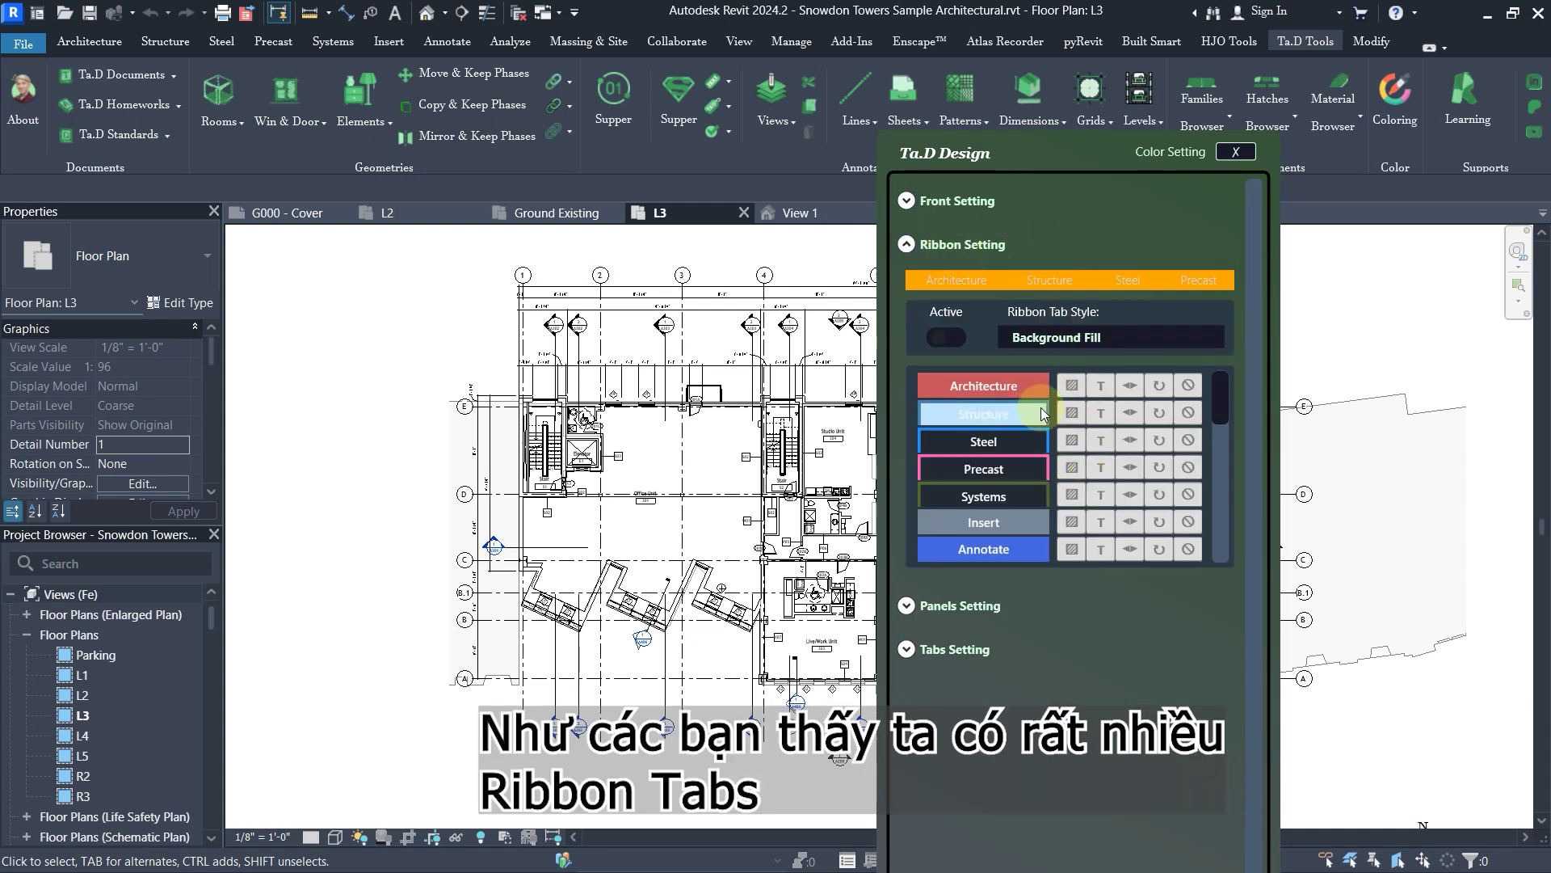
scroll(1120, 477, down, 5)
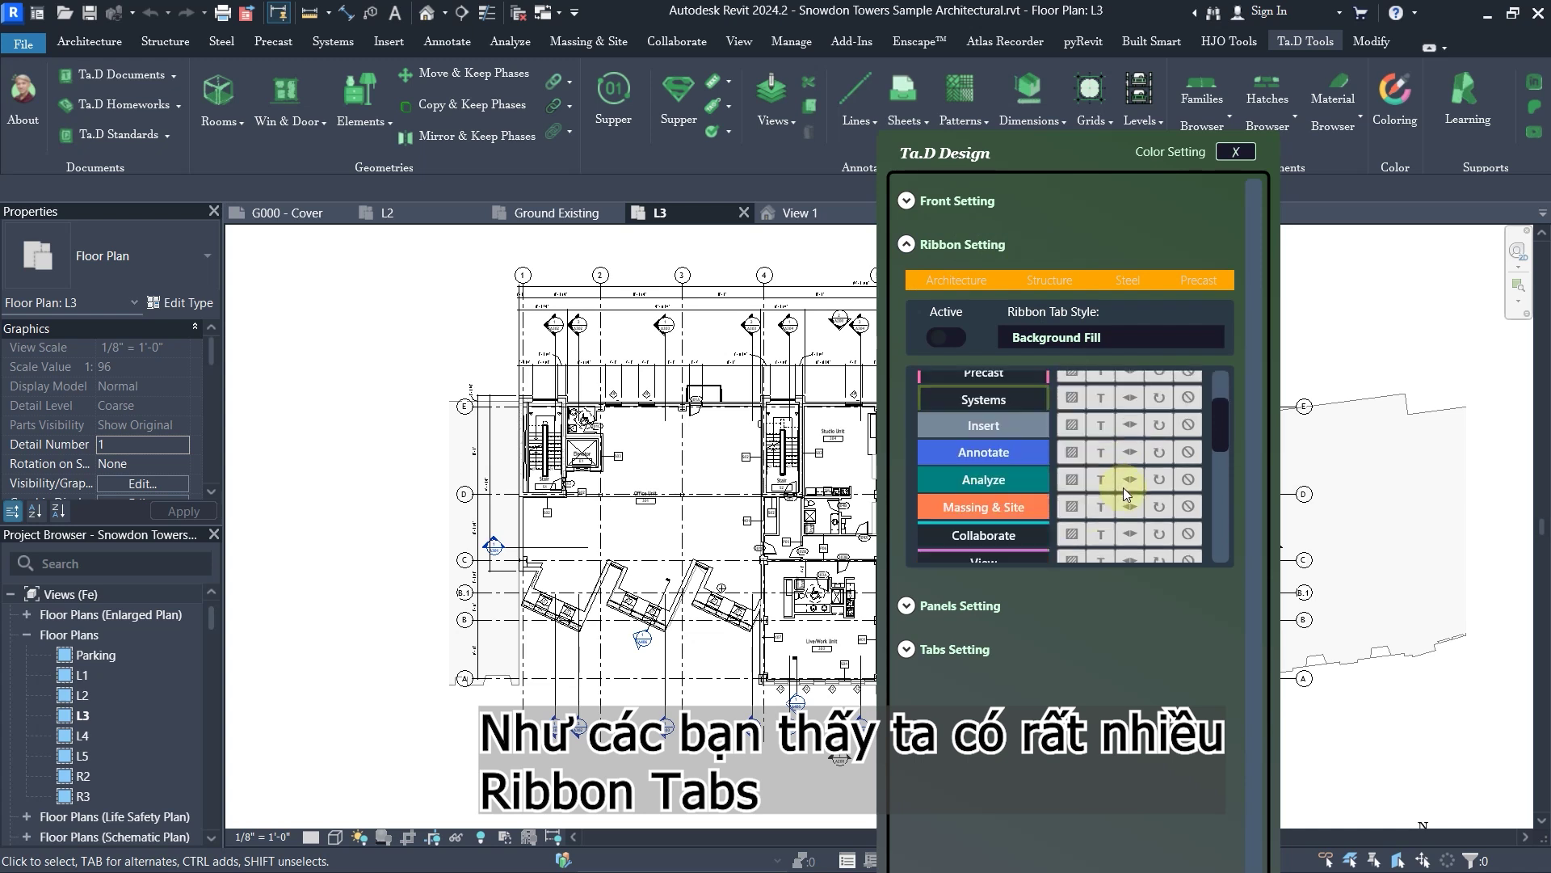
scroll(1131, 497, up, 5)
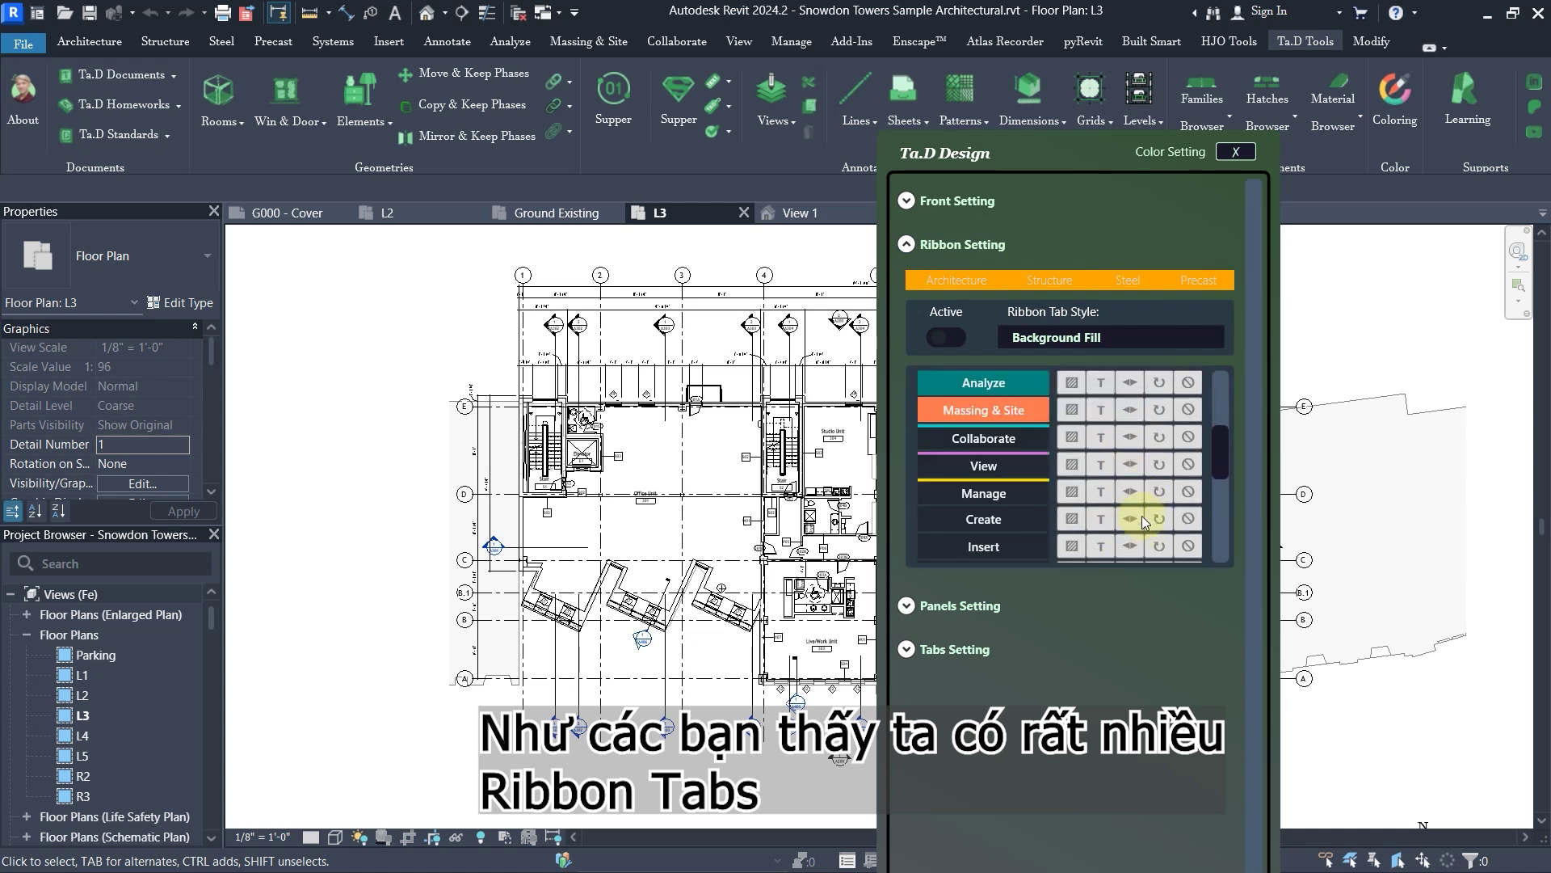
scroll(1102, 497, down, 3)
scroll(1103, 492, down, 2)
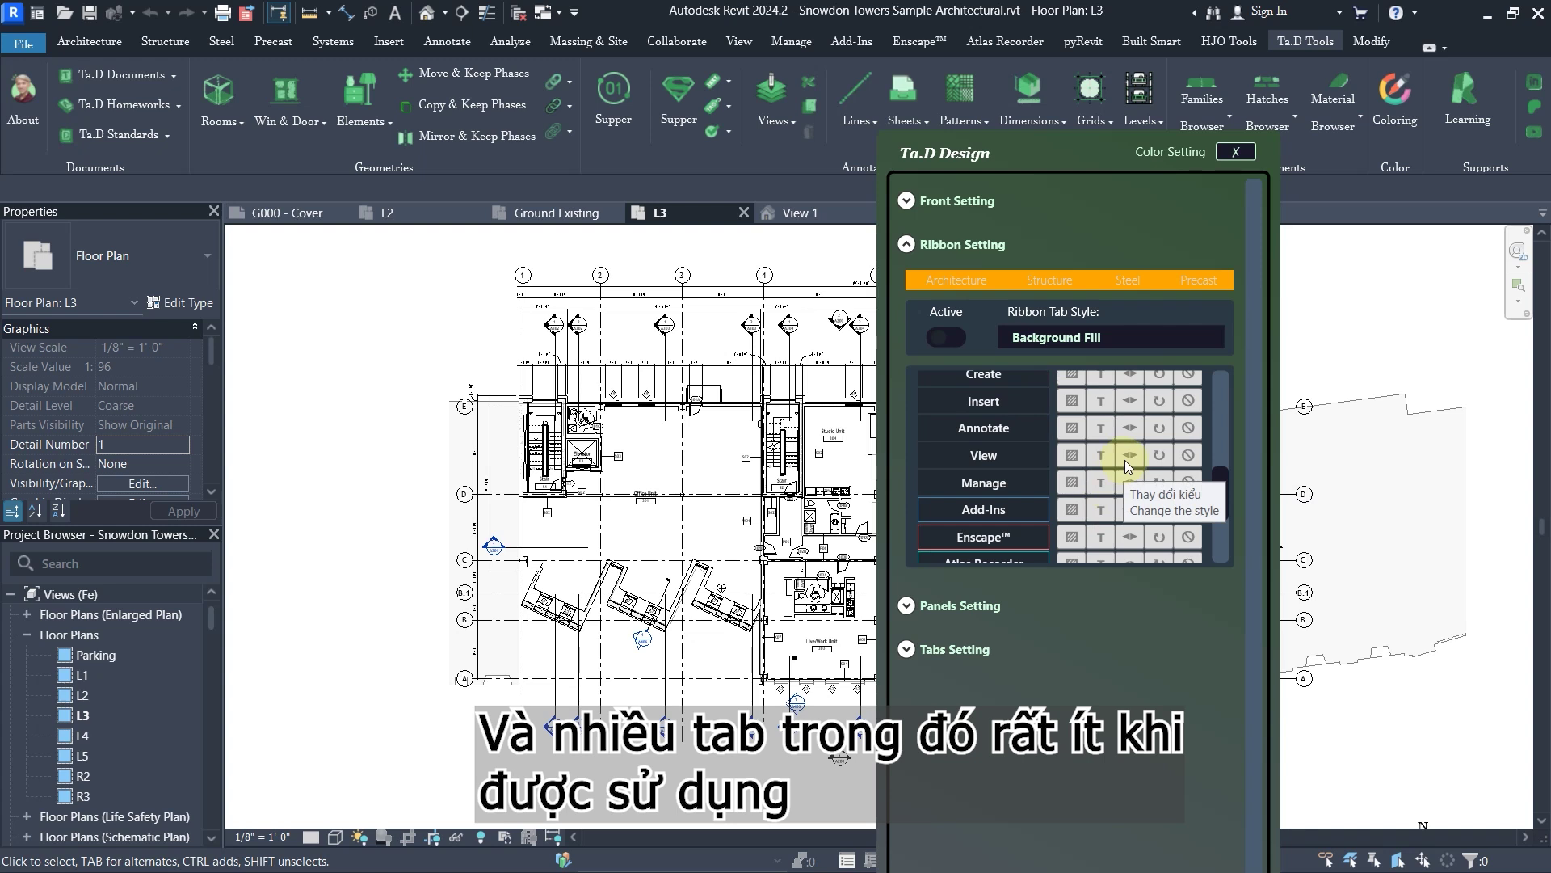
scroll(1125, 459, up, 5)
scroll(1141, 440, up, 2)
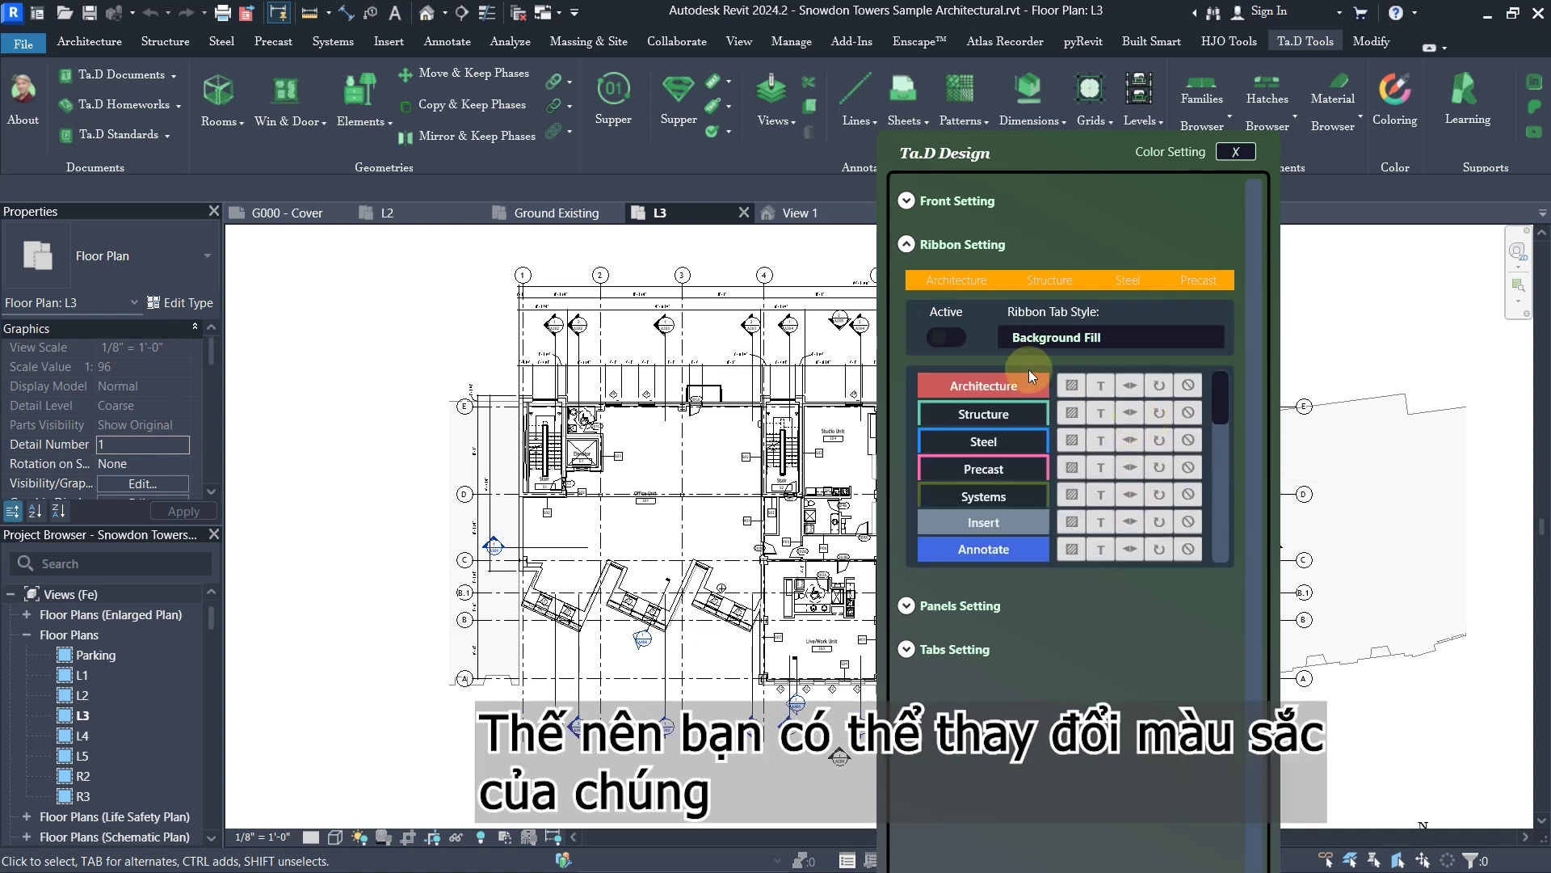
Activate ribbon tab colouring and remove colour from the Structure, Steel, Precast and Systems tabs
click(960, 343)
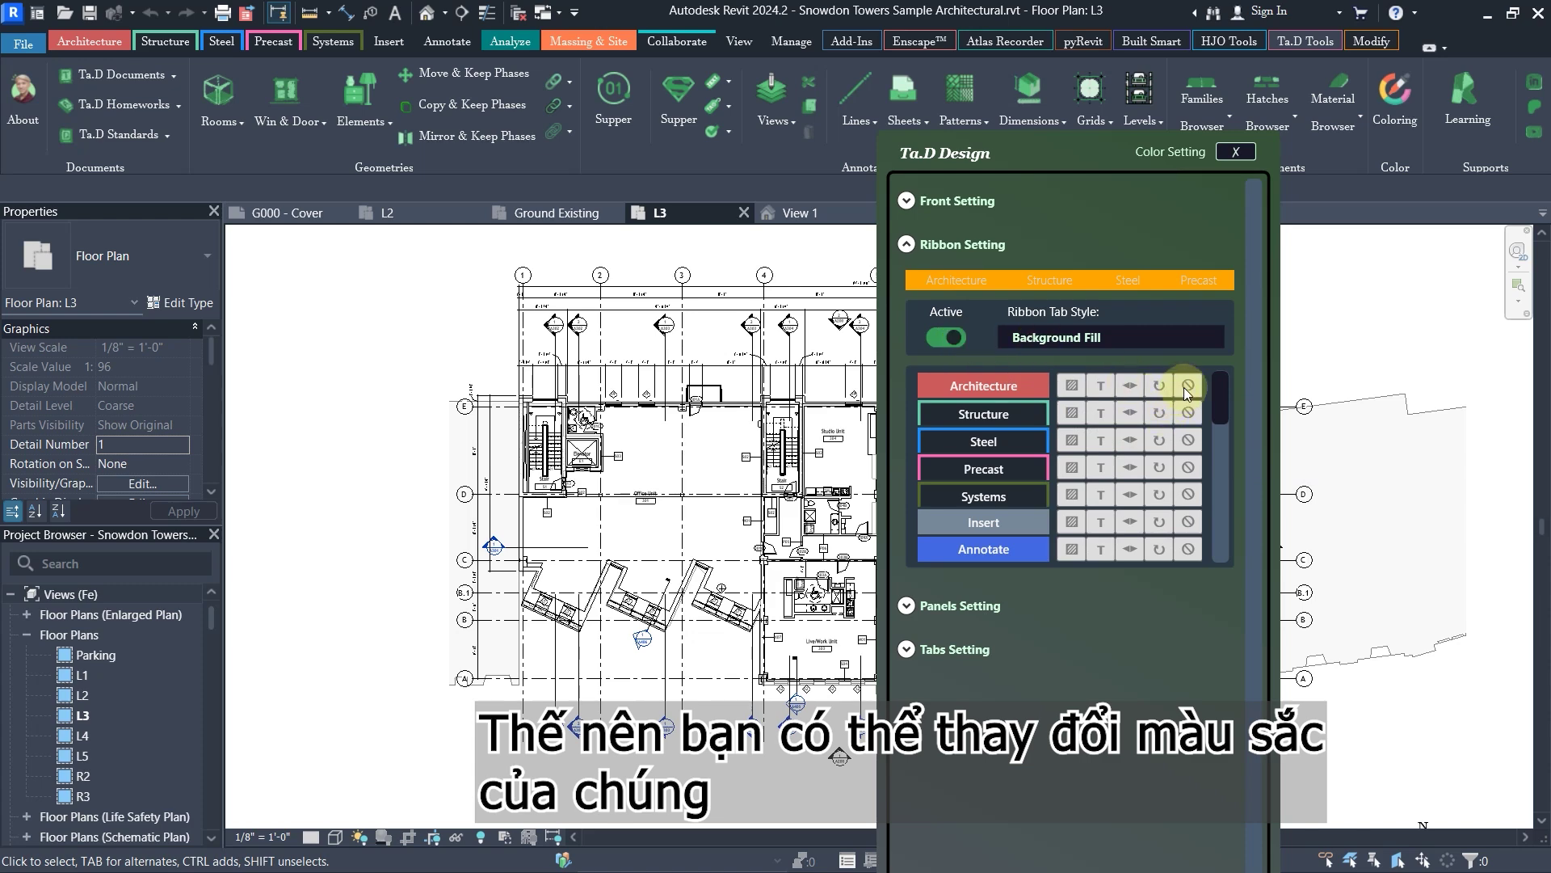
click(1193, 414)
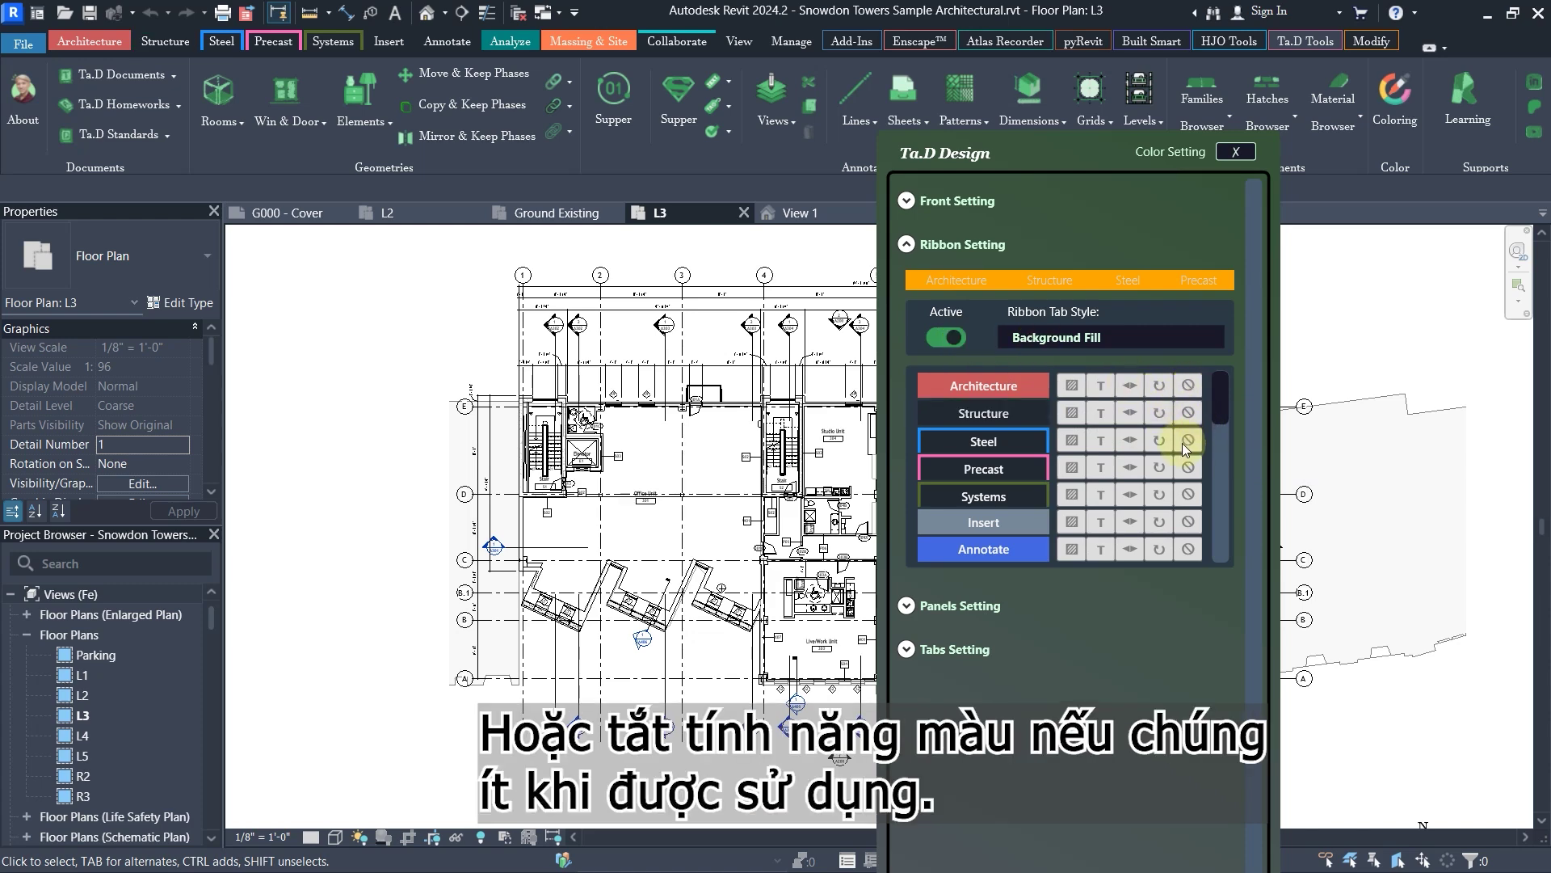
click(1184, 442)
click(1190, 468)
click(1189, 496)
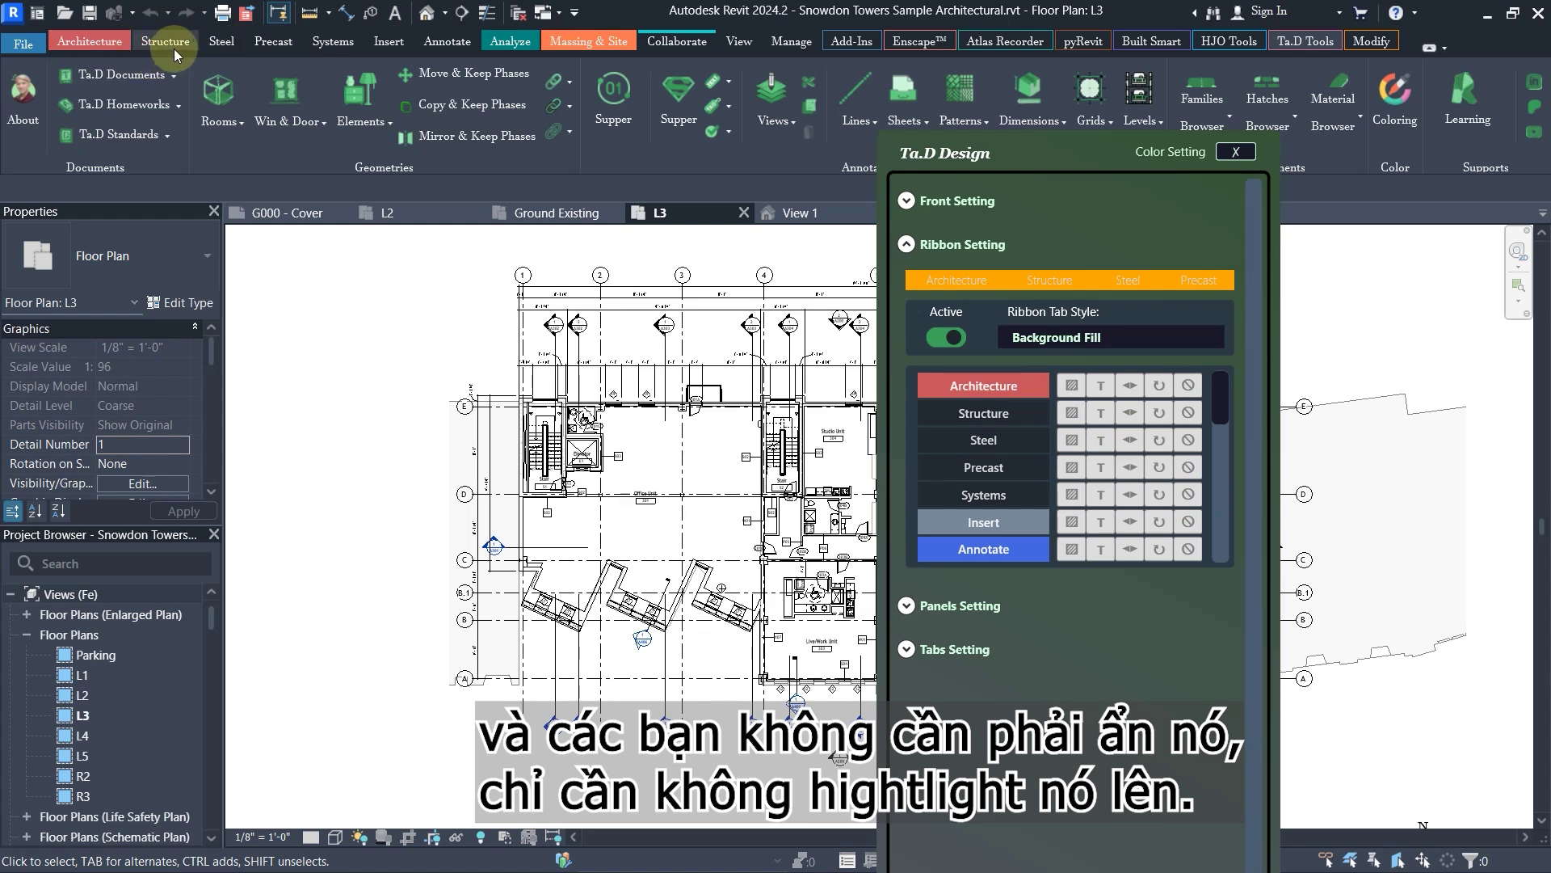
Cycle the Architecture tab through top-line and outline styles, ending on red Background Fill
click(1131, 384)
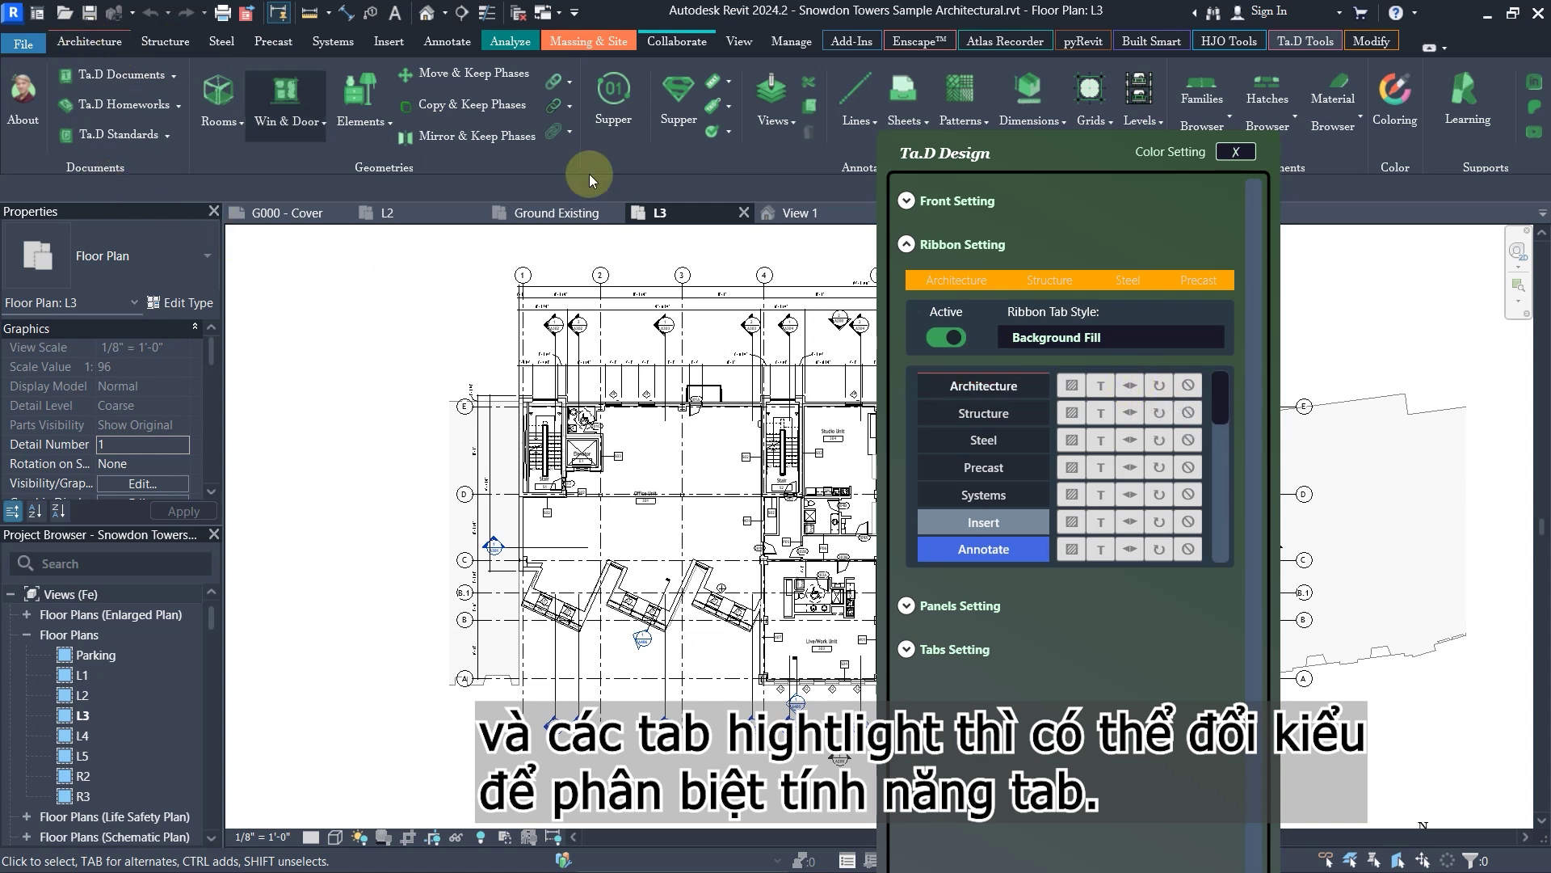
click(1132, 384)
click(1133, 384)
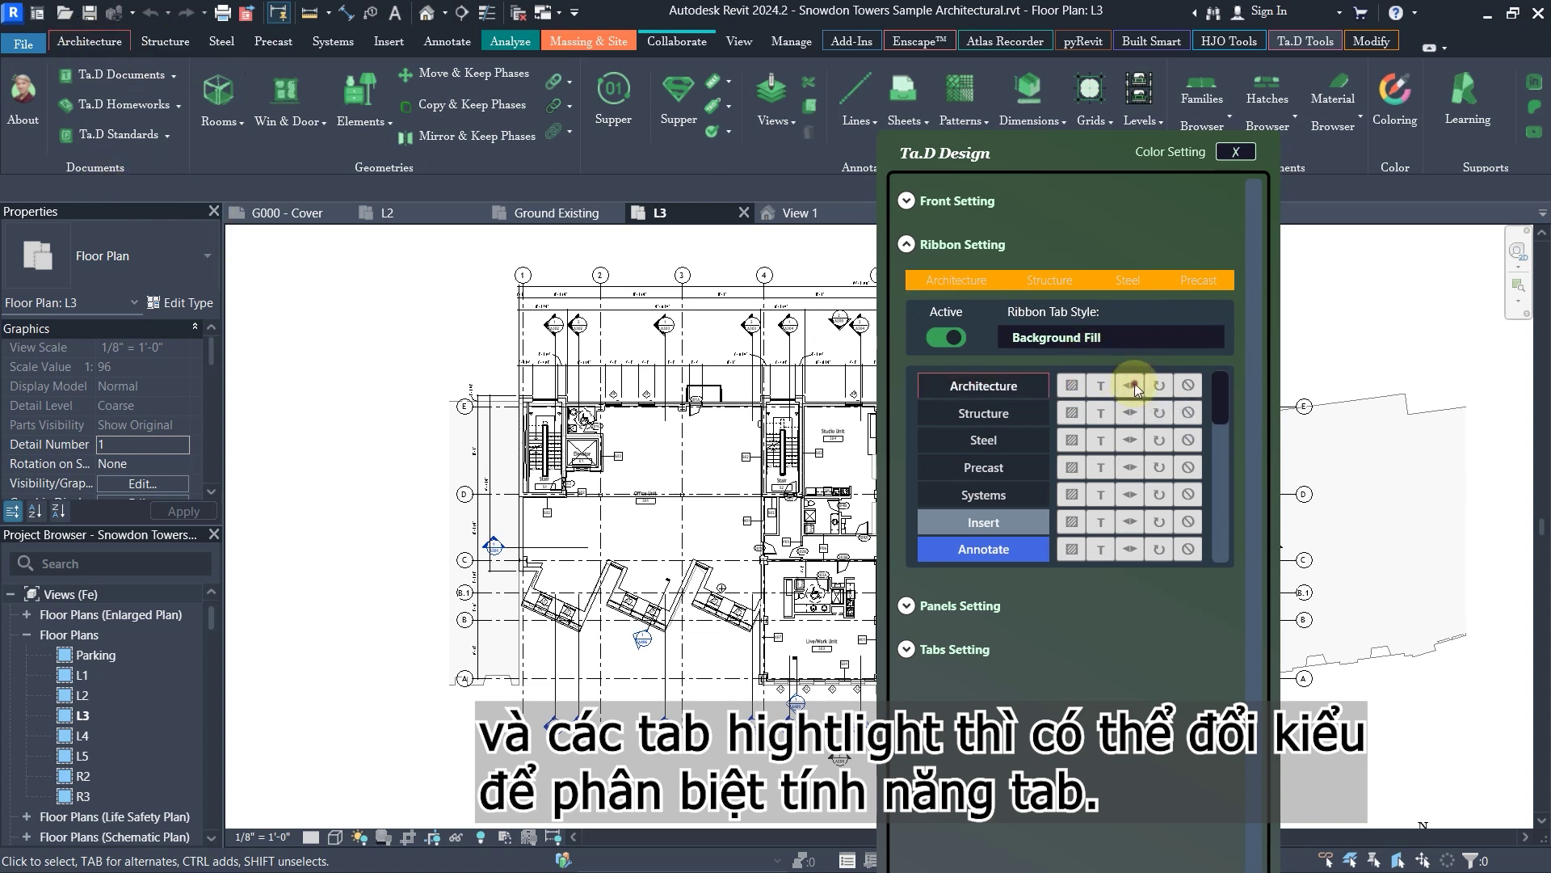
click(1132, 385)
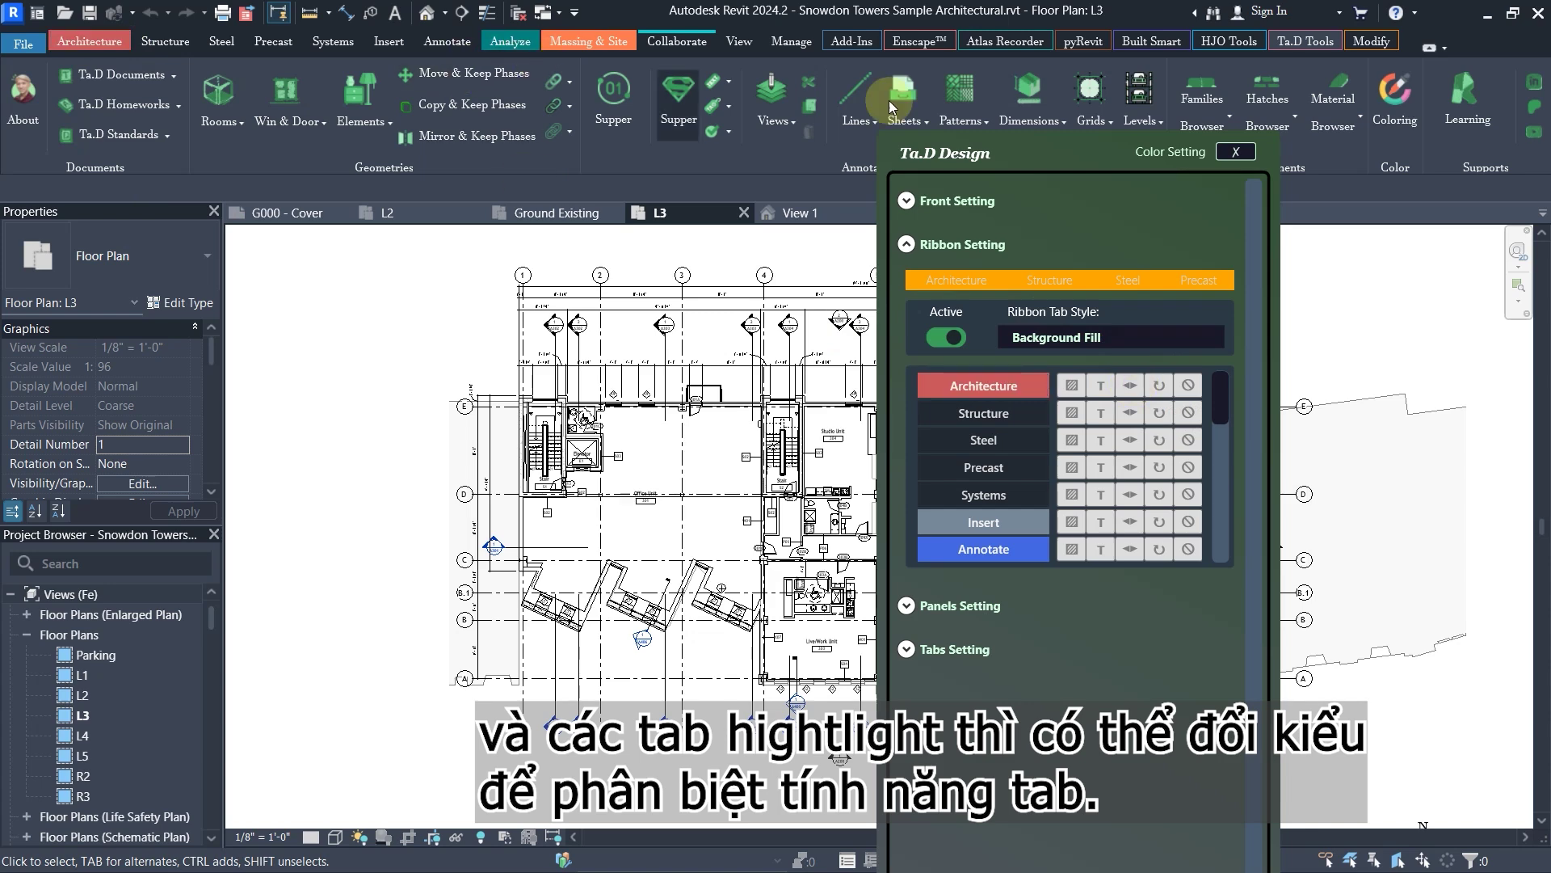
Remove colouring from the View, Manage, Add-Ins, Enscape™, pyRevit and Atlas Recorder tabs
scroll(1169, 489, down, 5)
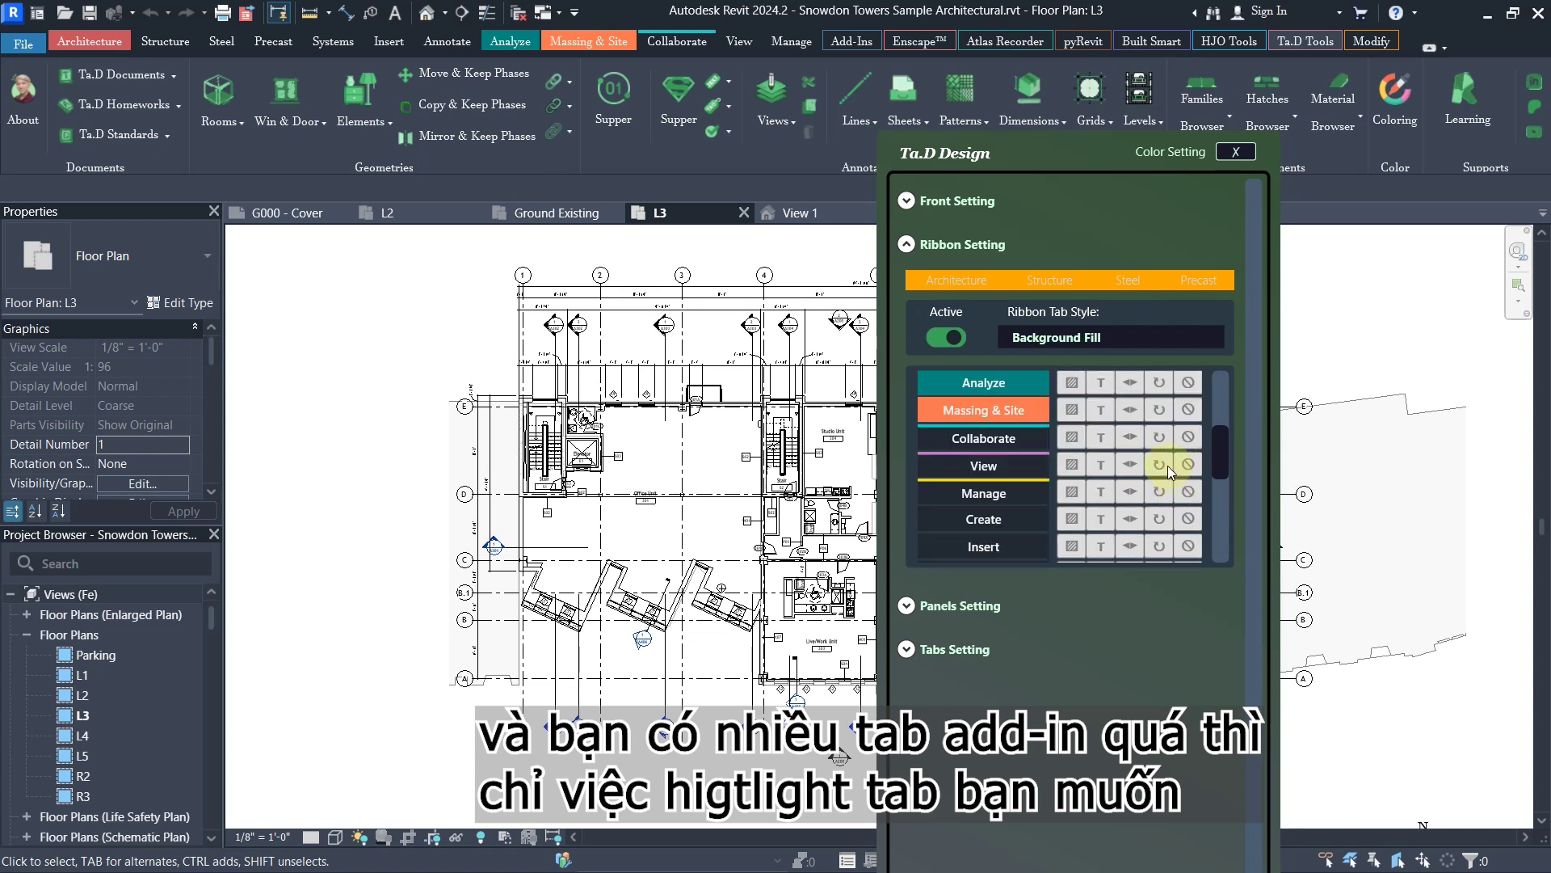
click(1191, 464)
click(1191, 489)
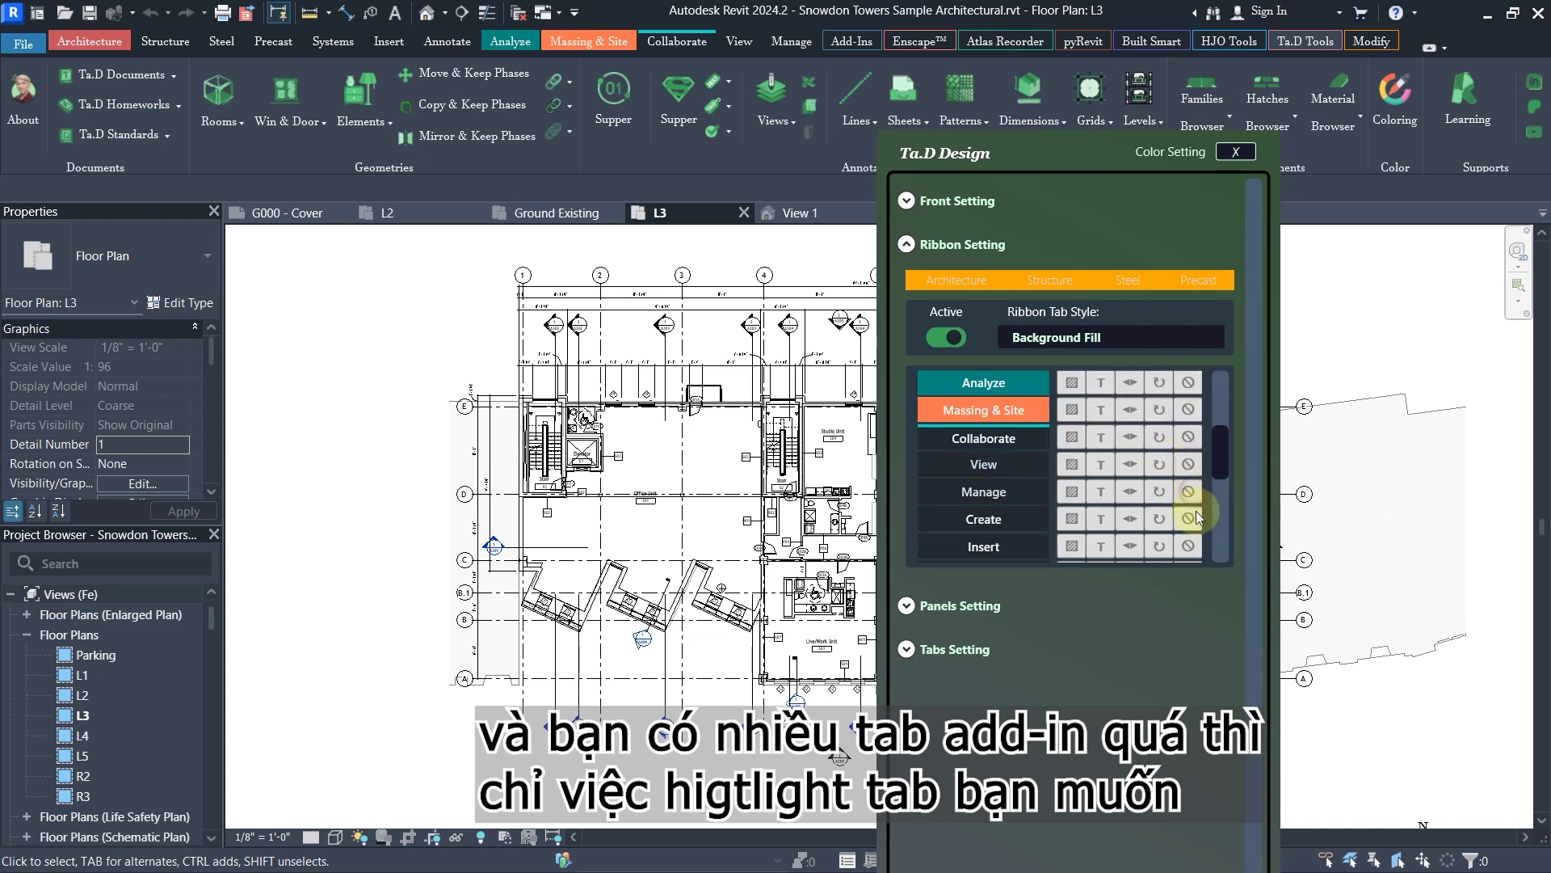
scroll(1195, 485, down, 5)
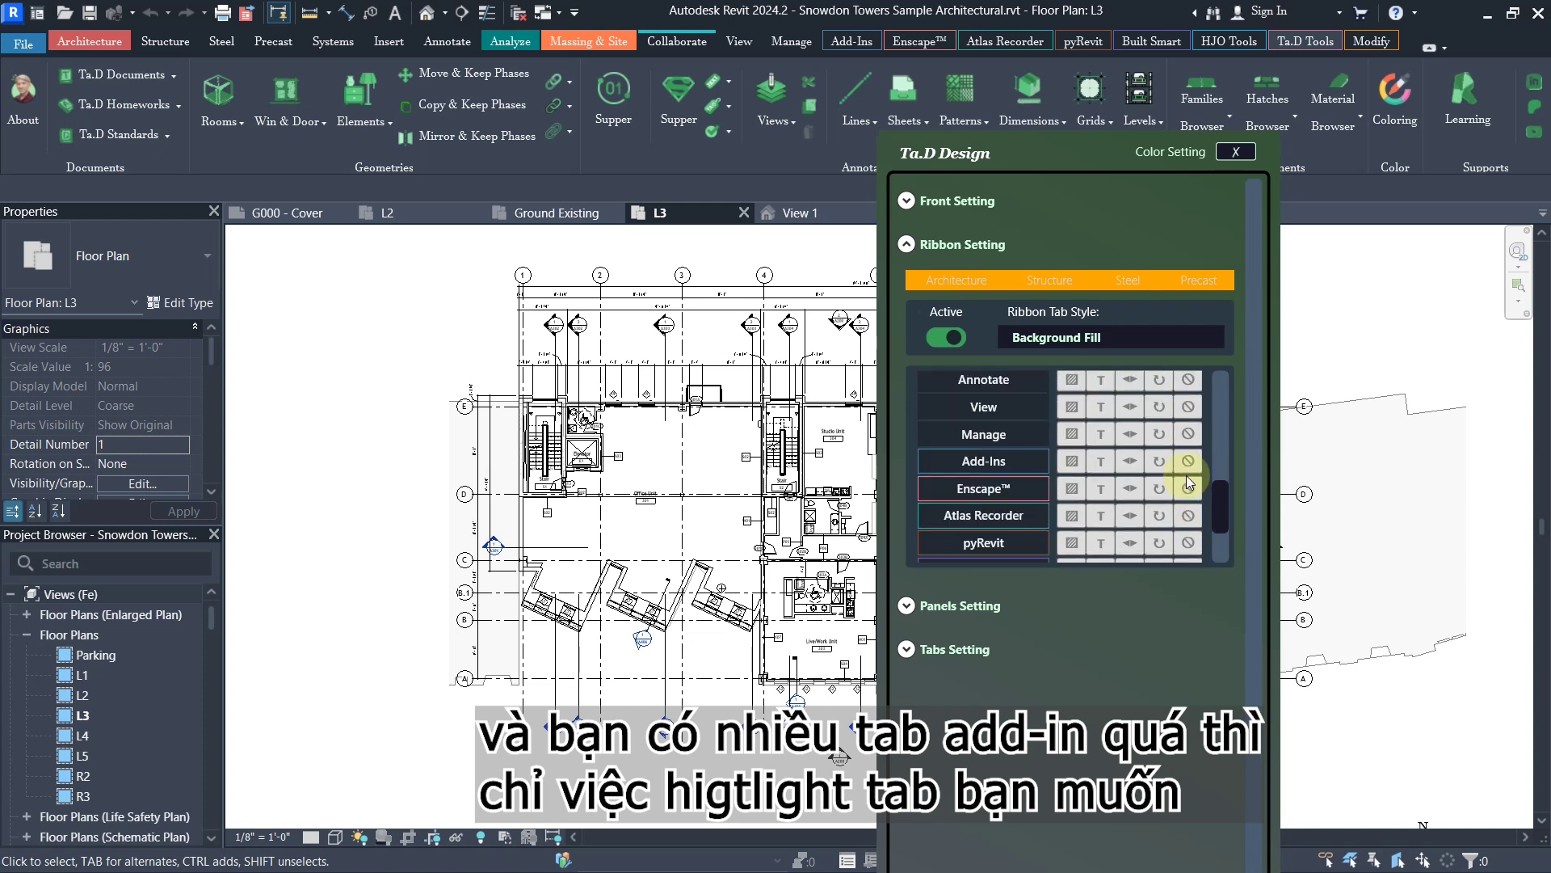
click(1186, 472)
click(1186, 490)
scroll(1187, 501, down, 3)
click(1187, 445)
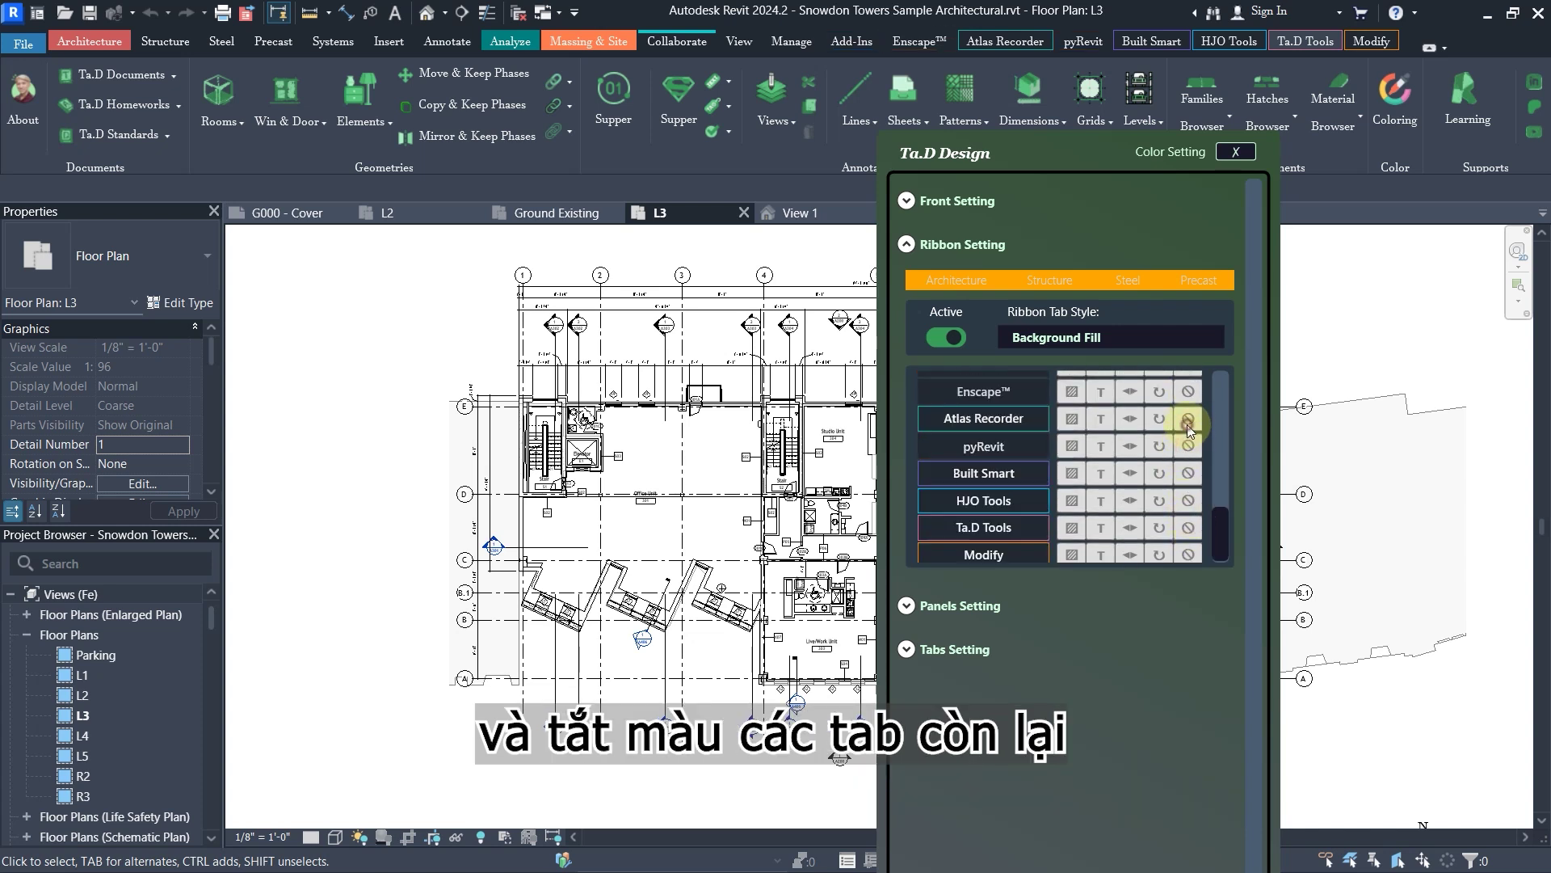
click(1187, 420)
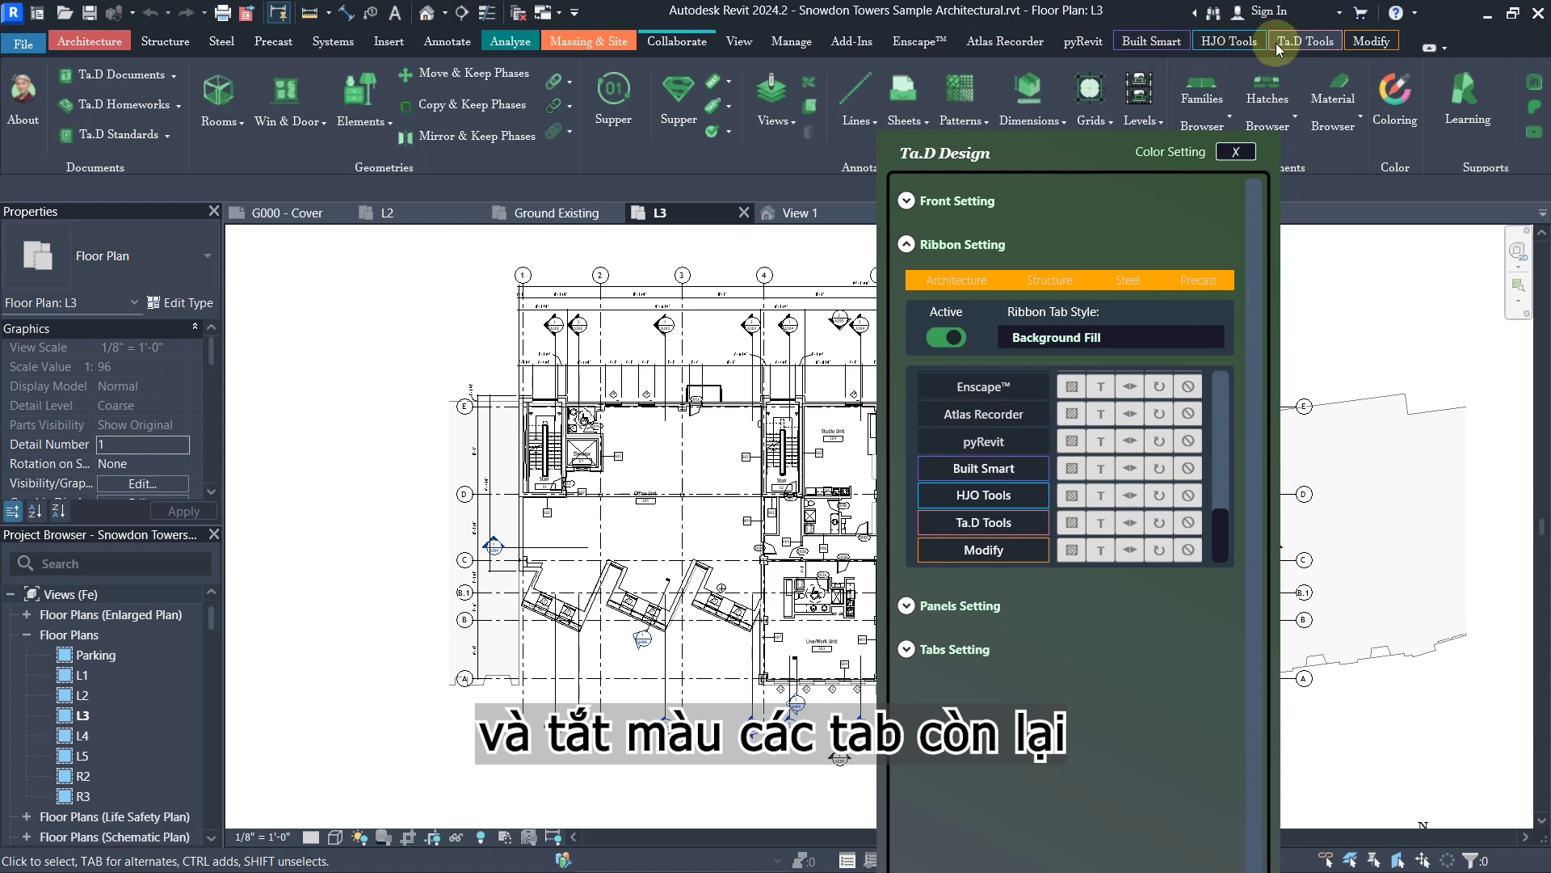
scroll(1074, 471, up, 3)
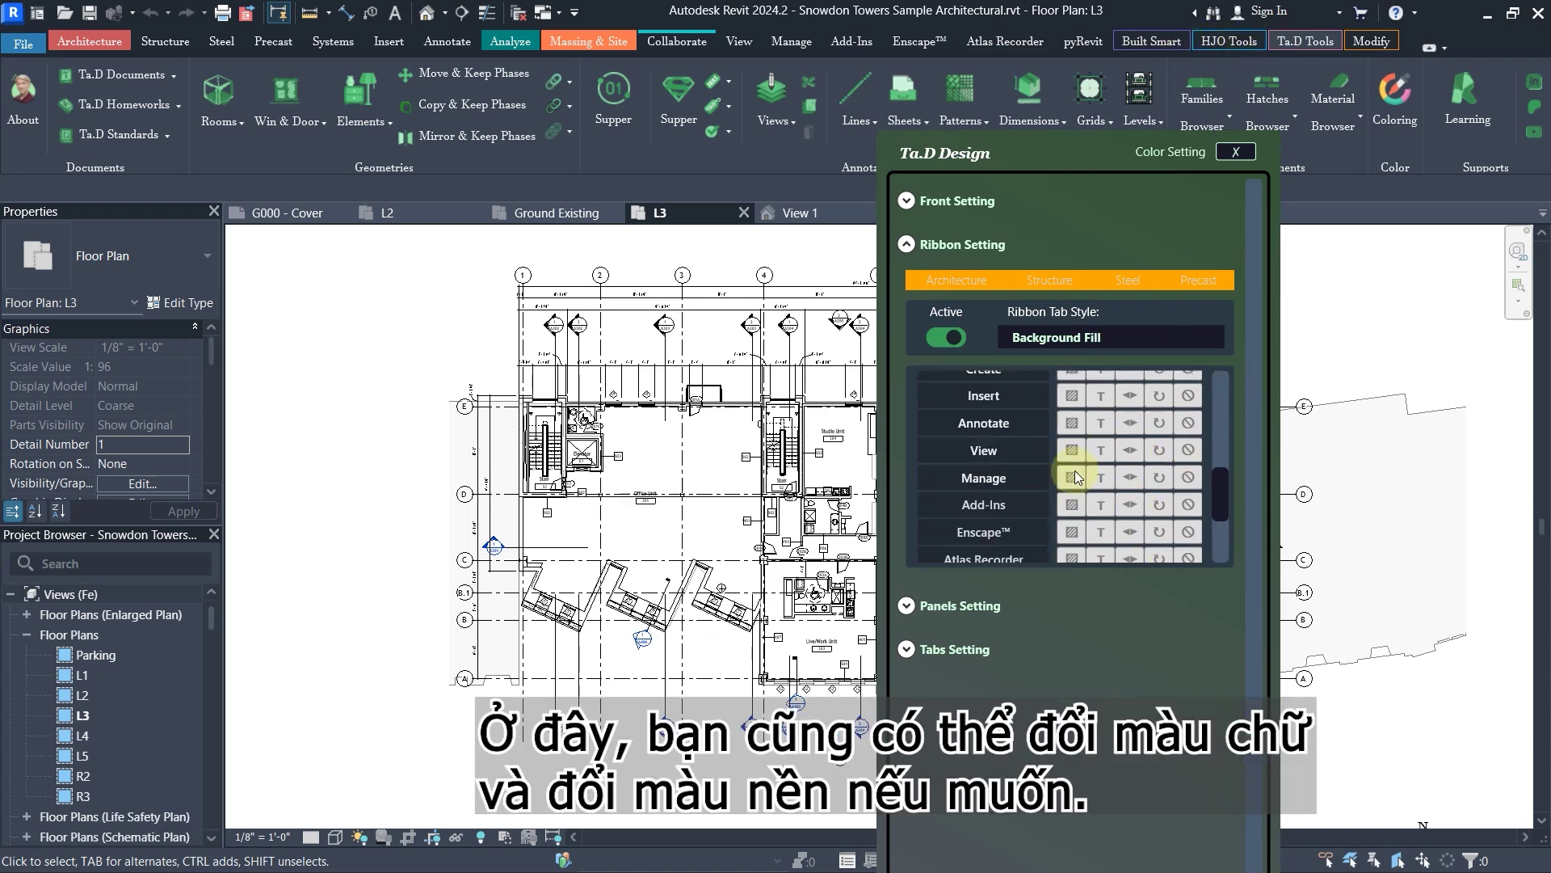
scroll(1074, 470, up, 5)
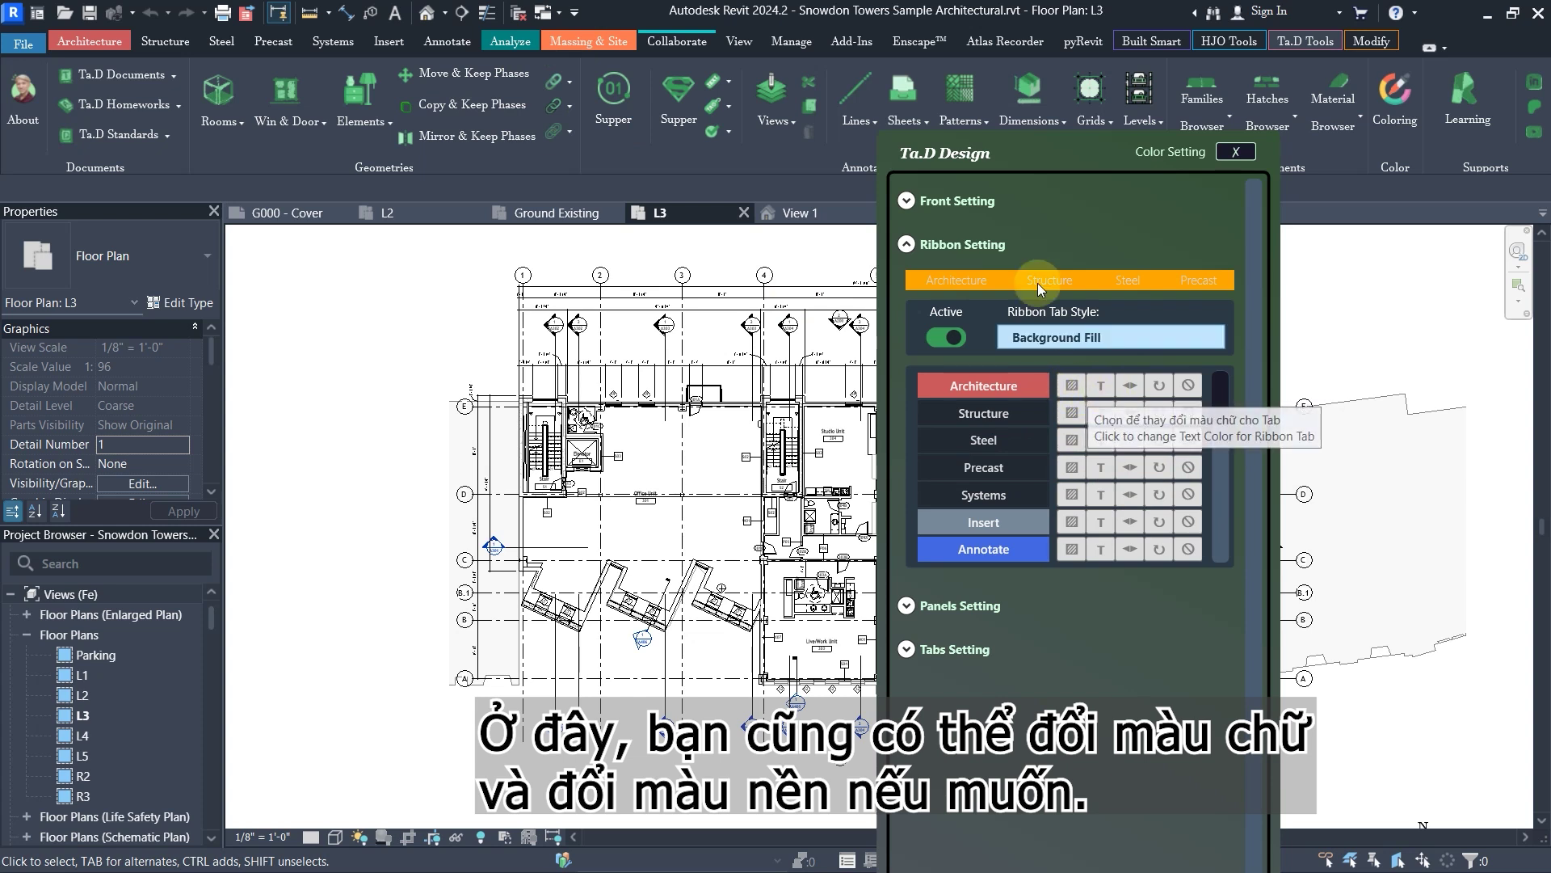
click(959, 250)
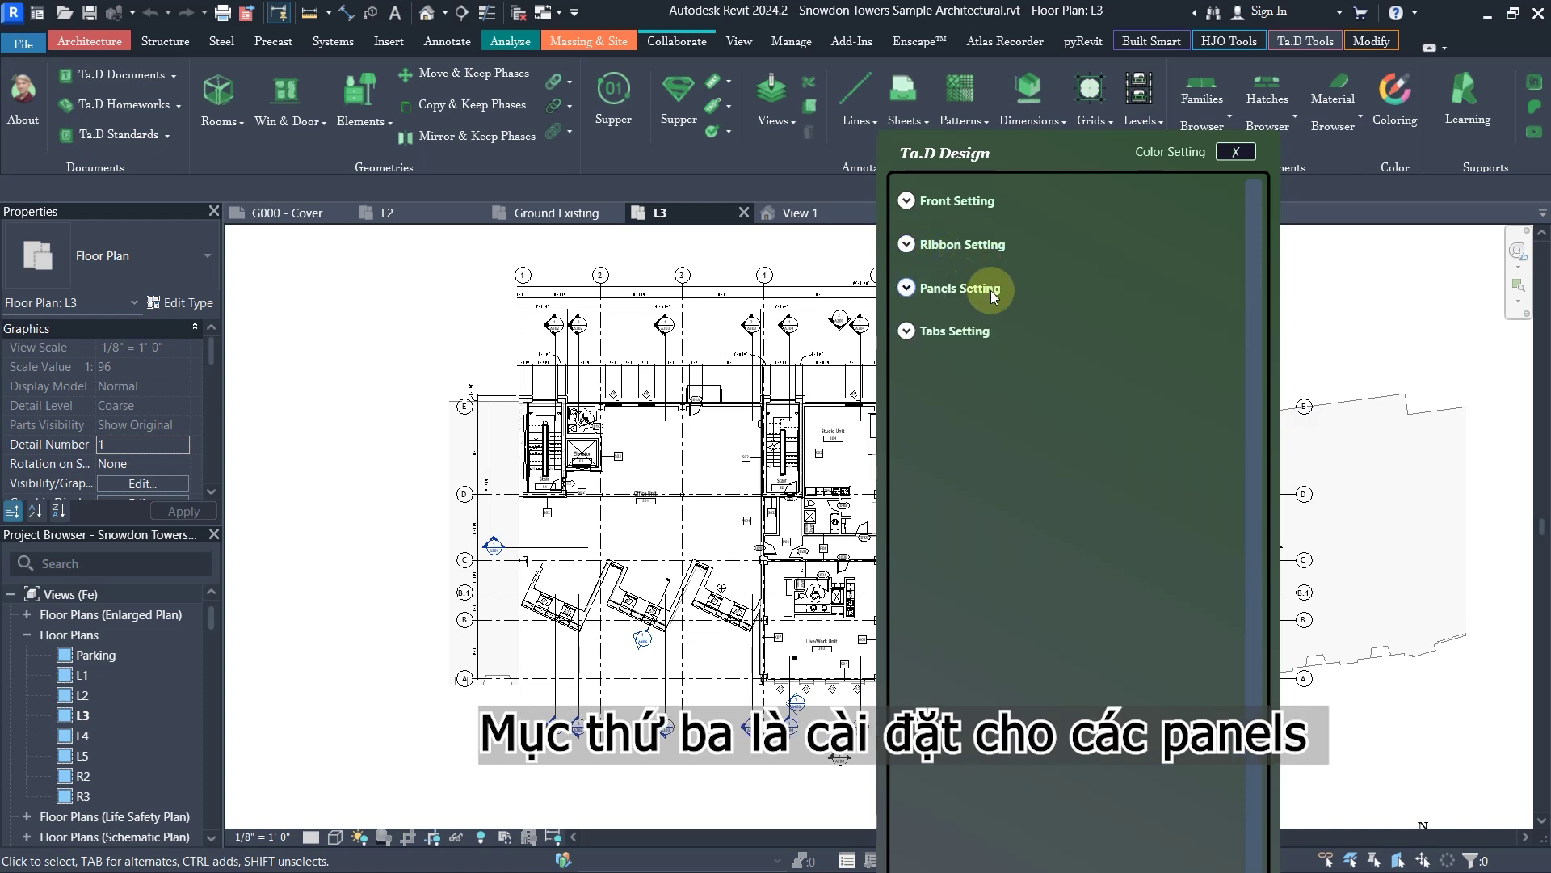
Show Panels Setting and select Ta.D Tools as the ribbon tab to style
click(992, 295)
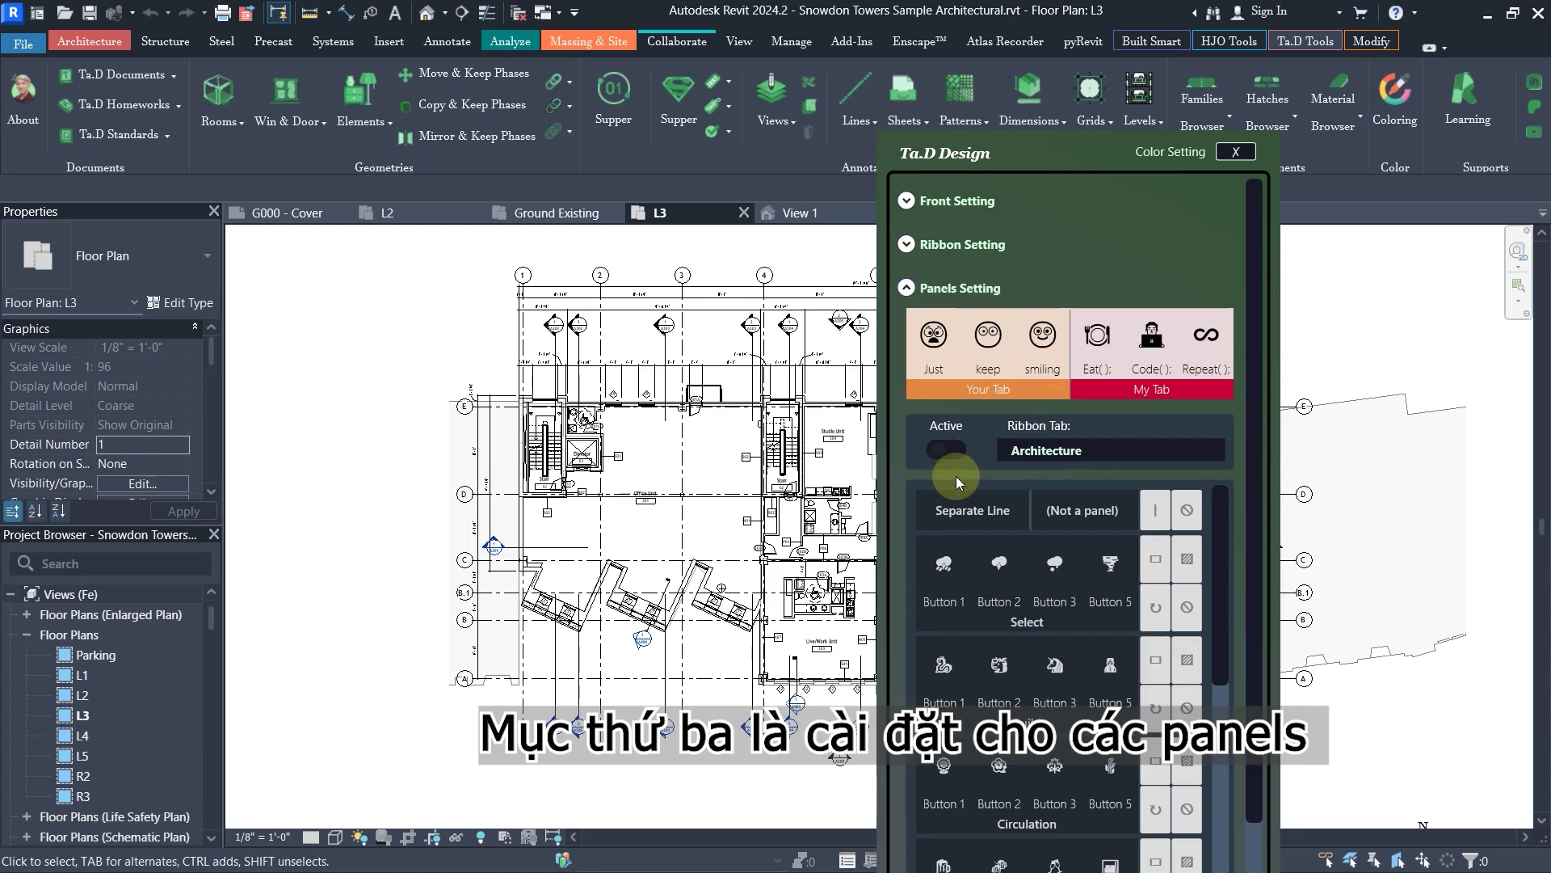
click(1071, 455)
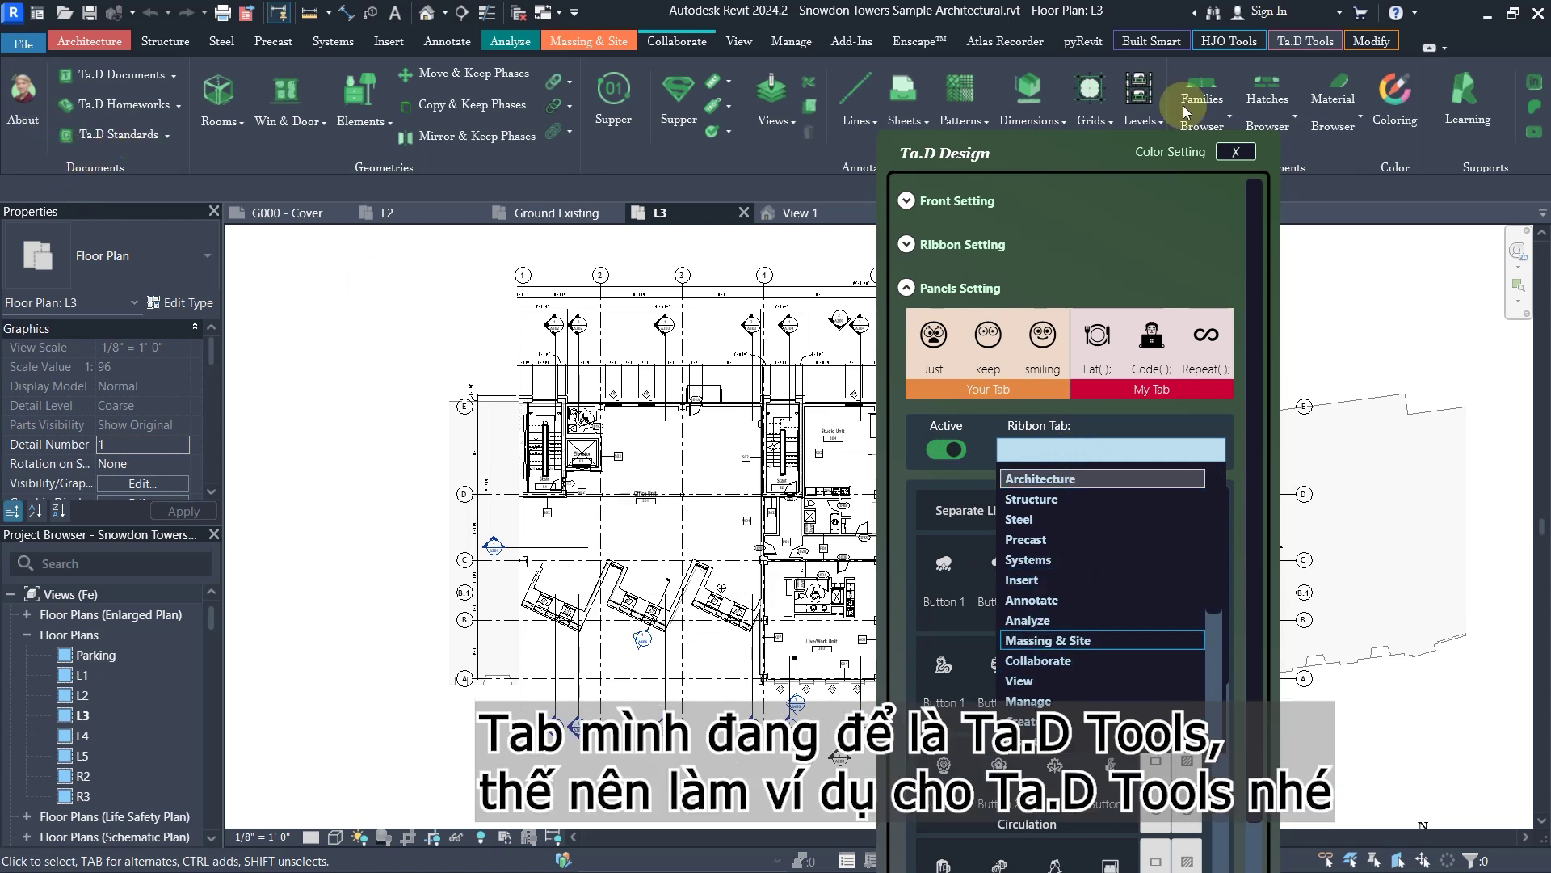
scroll(1079, 676, down, 2)
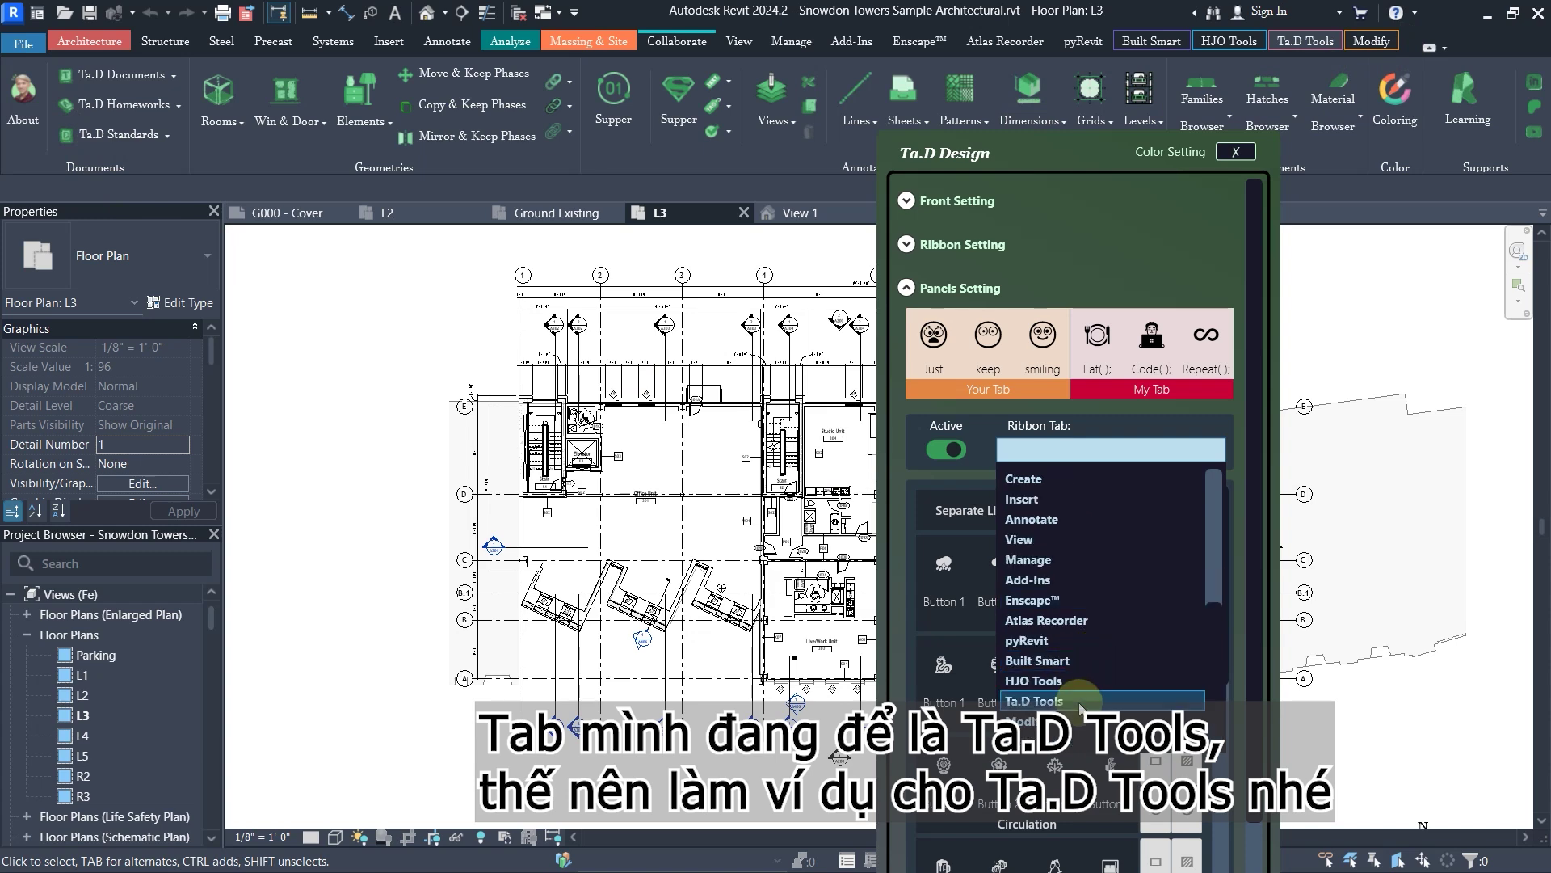
click(1079, 703)
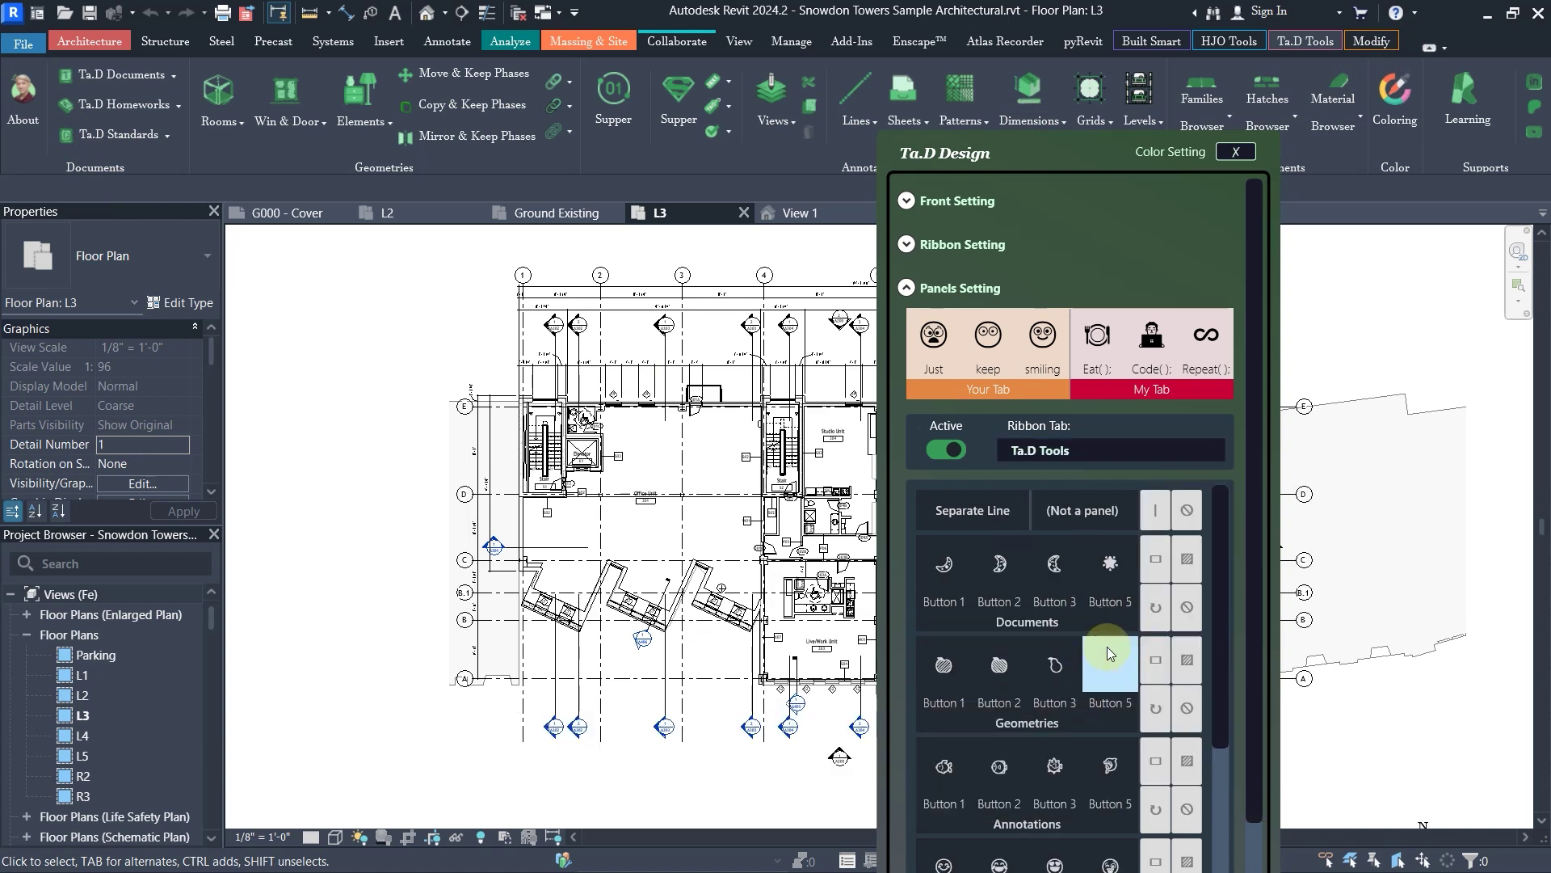
Colour the Documents panel teal, then change it to red
click(1161, 569)
click(761, 286)
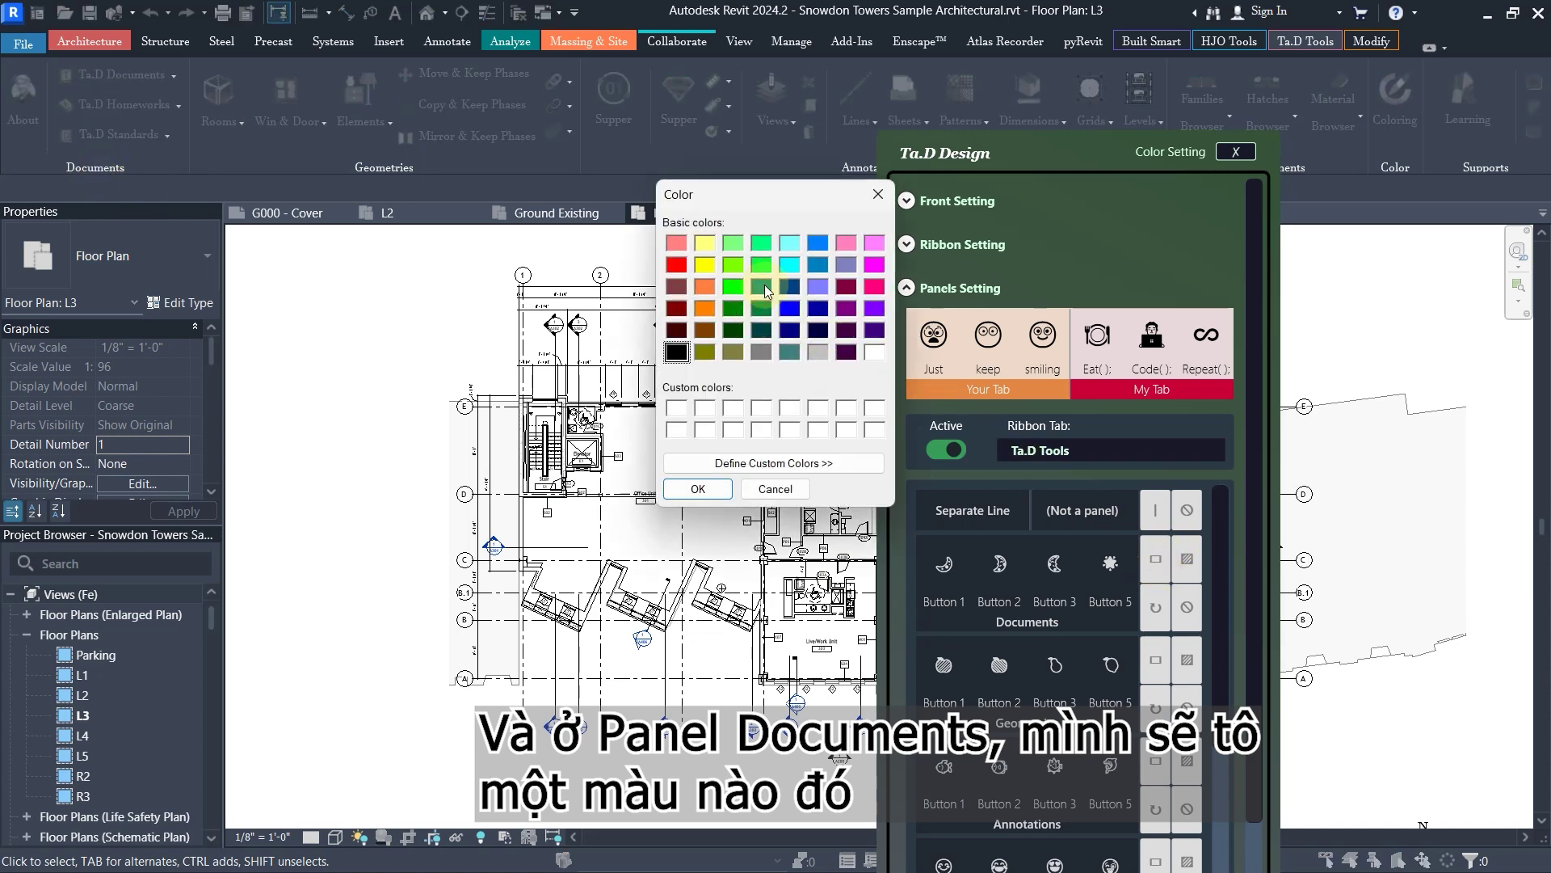
click(698, 489)
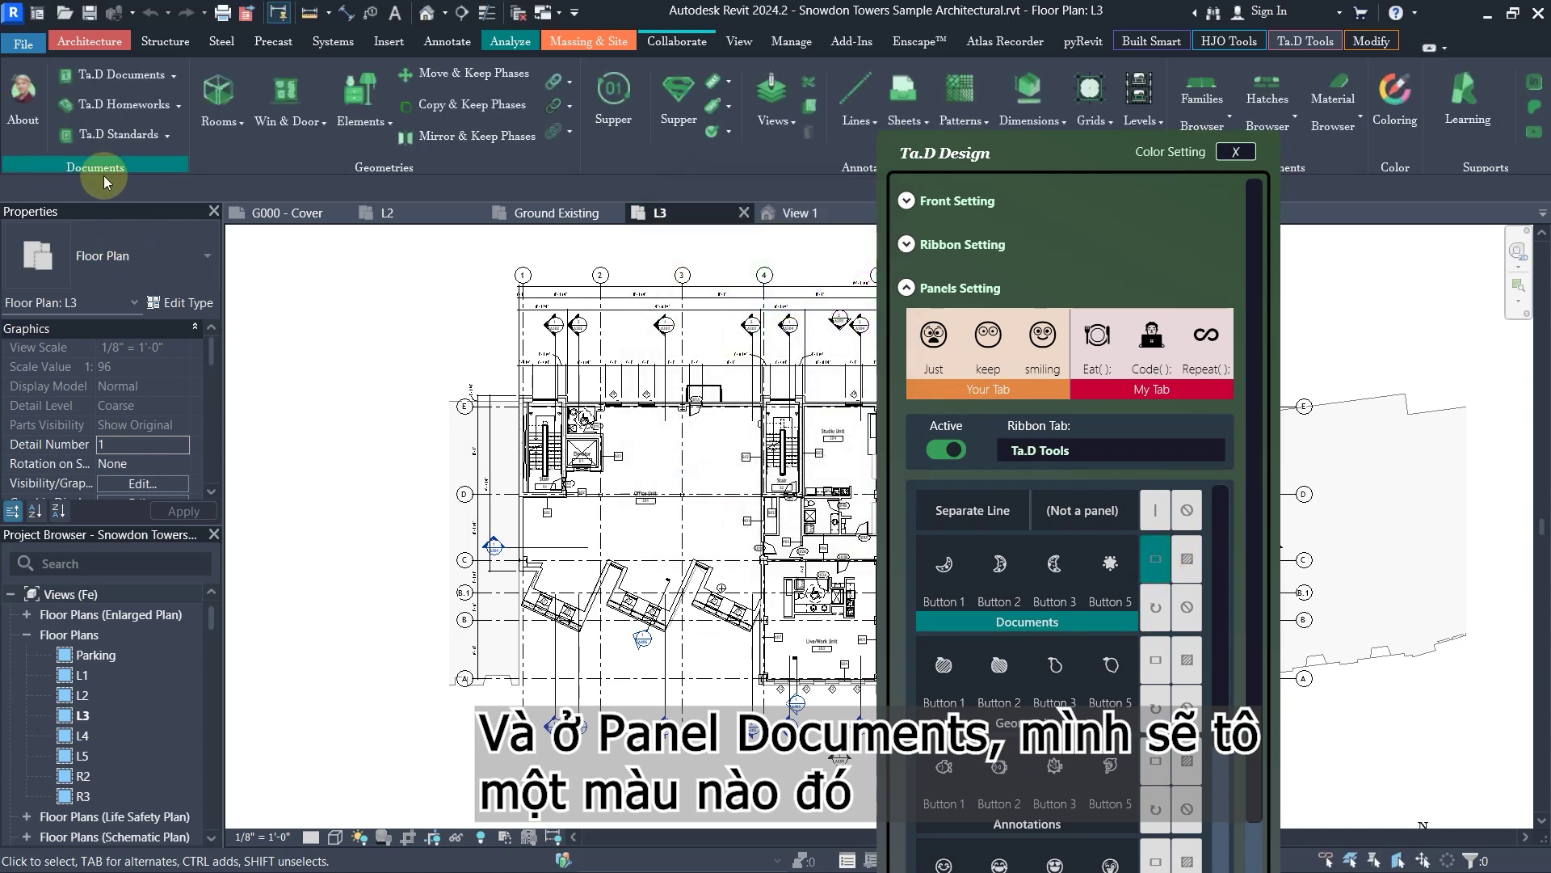
click(1183, 564)
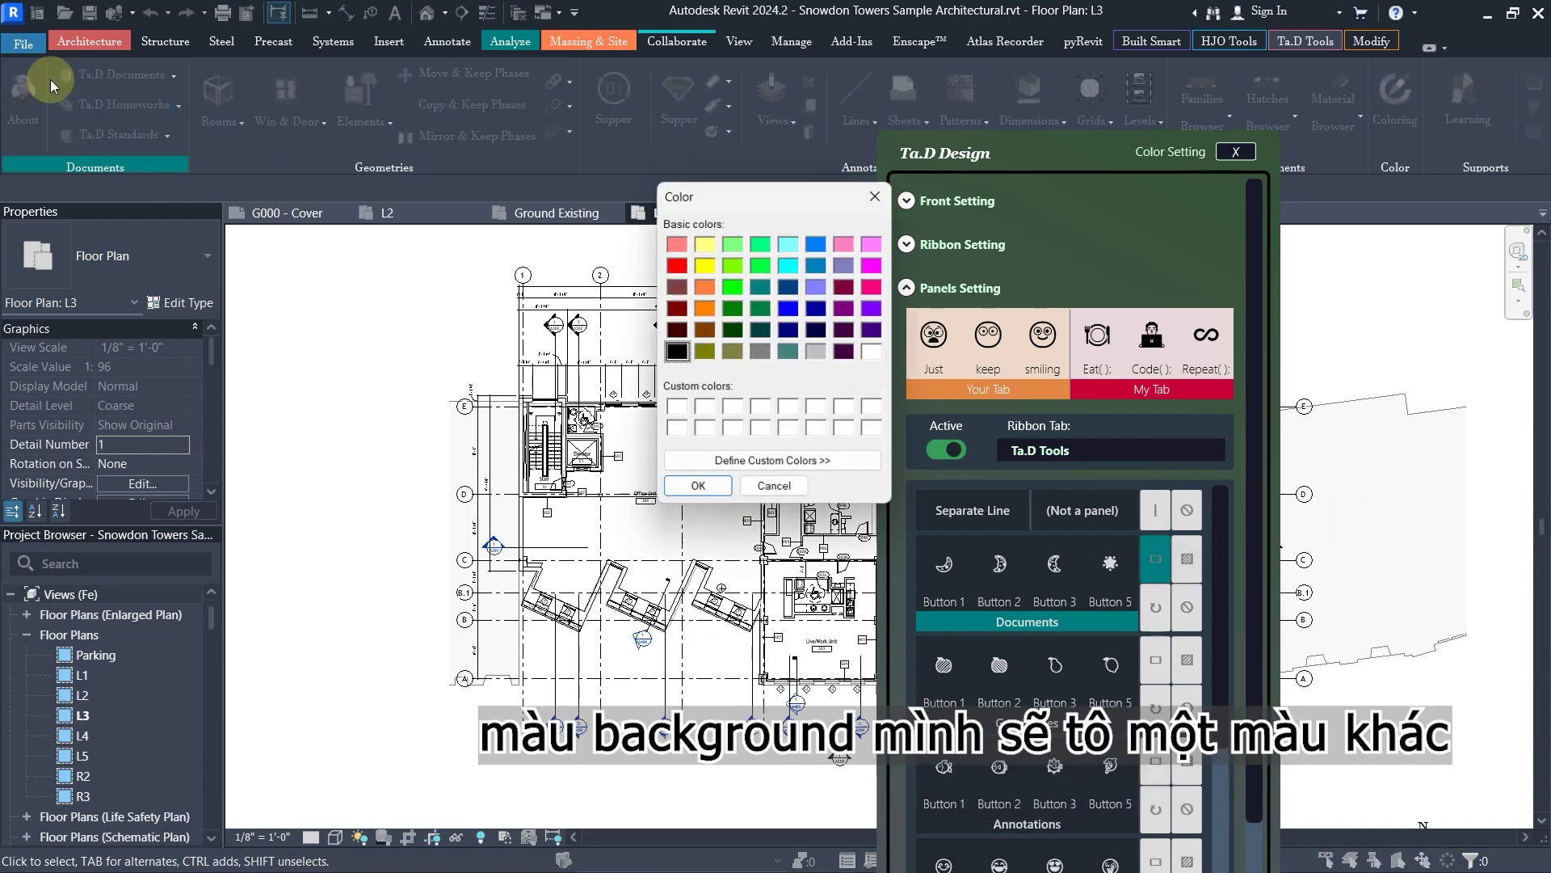
click(676, 265)
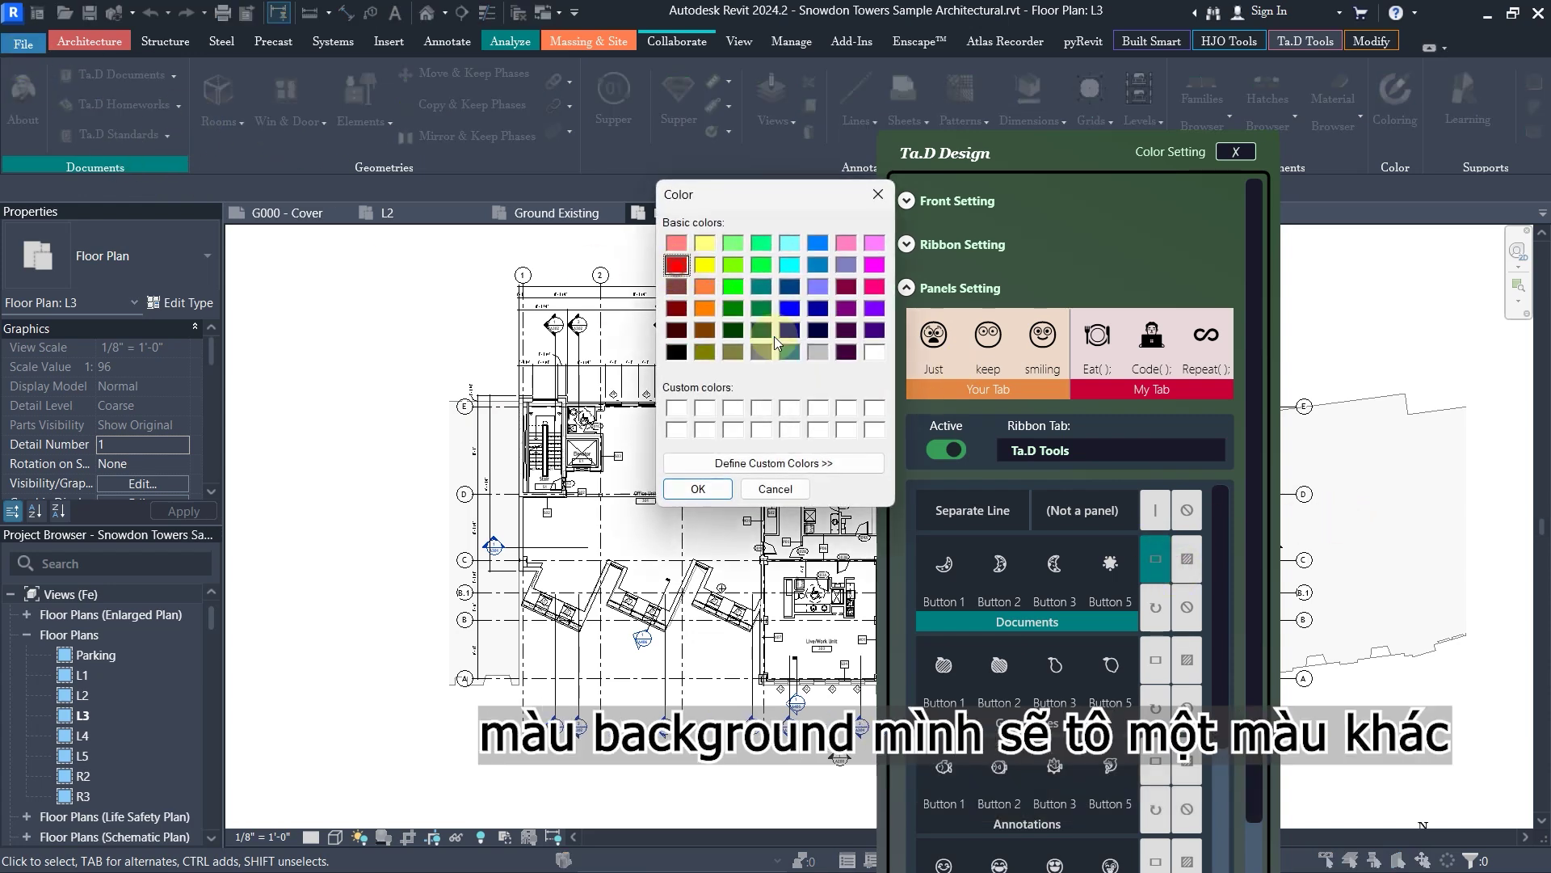
click(698, 490)
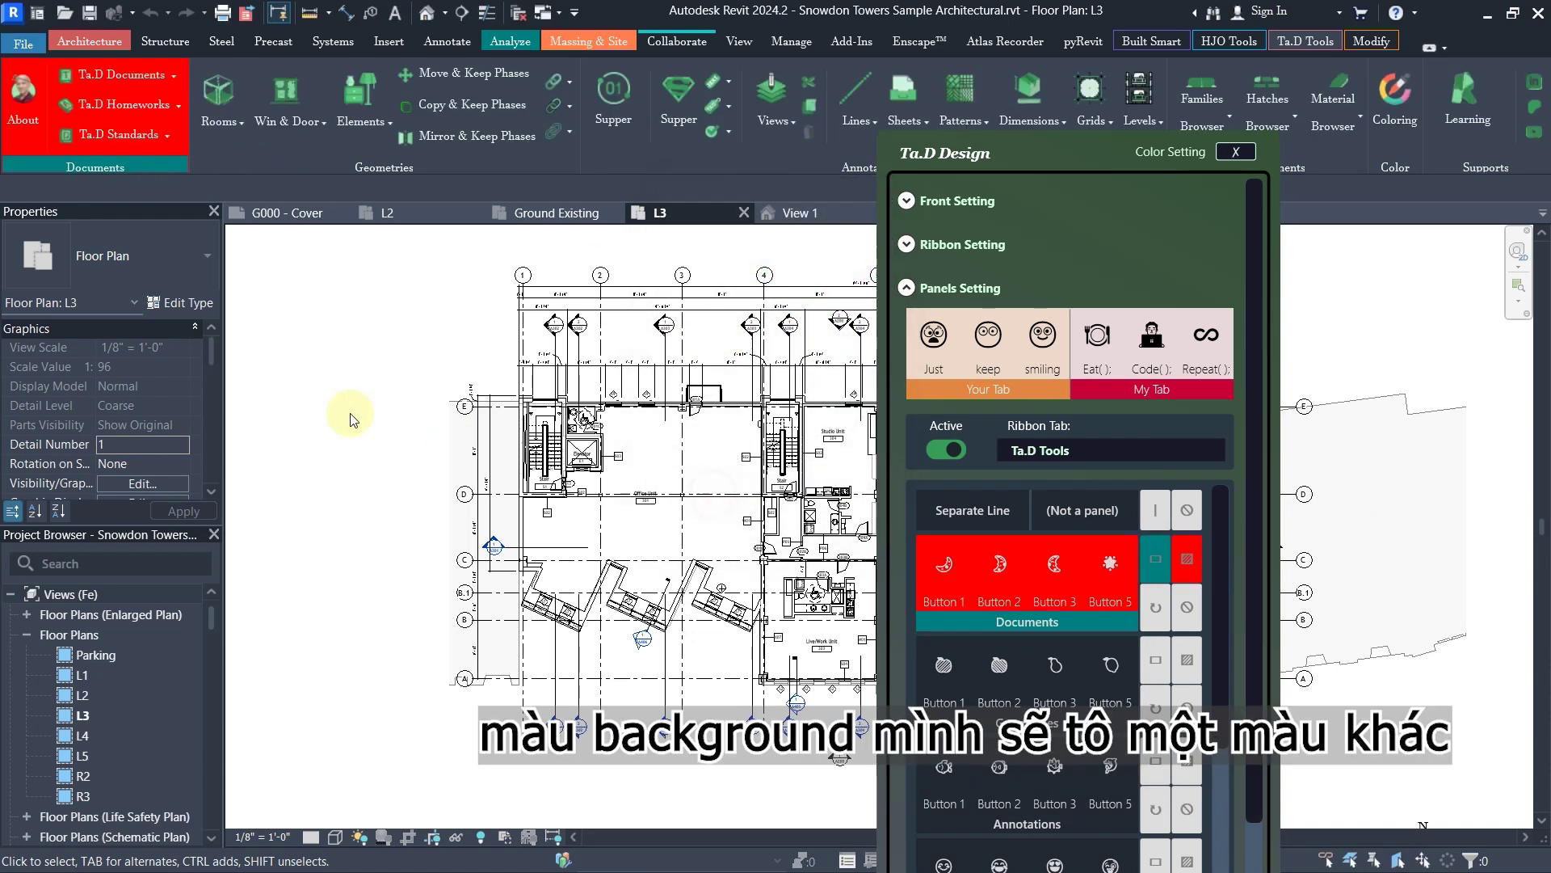
Reset the Documents, Geometries and Annotations panels to their default colours
click(1159, 607)
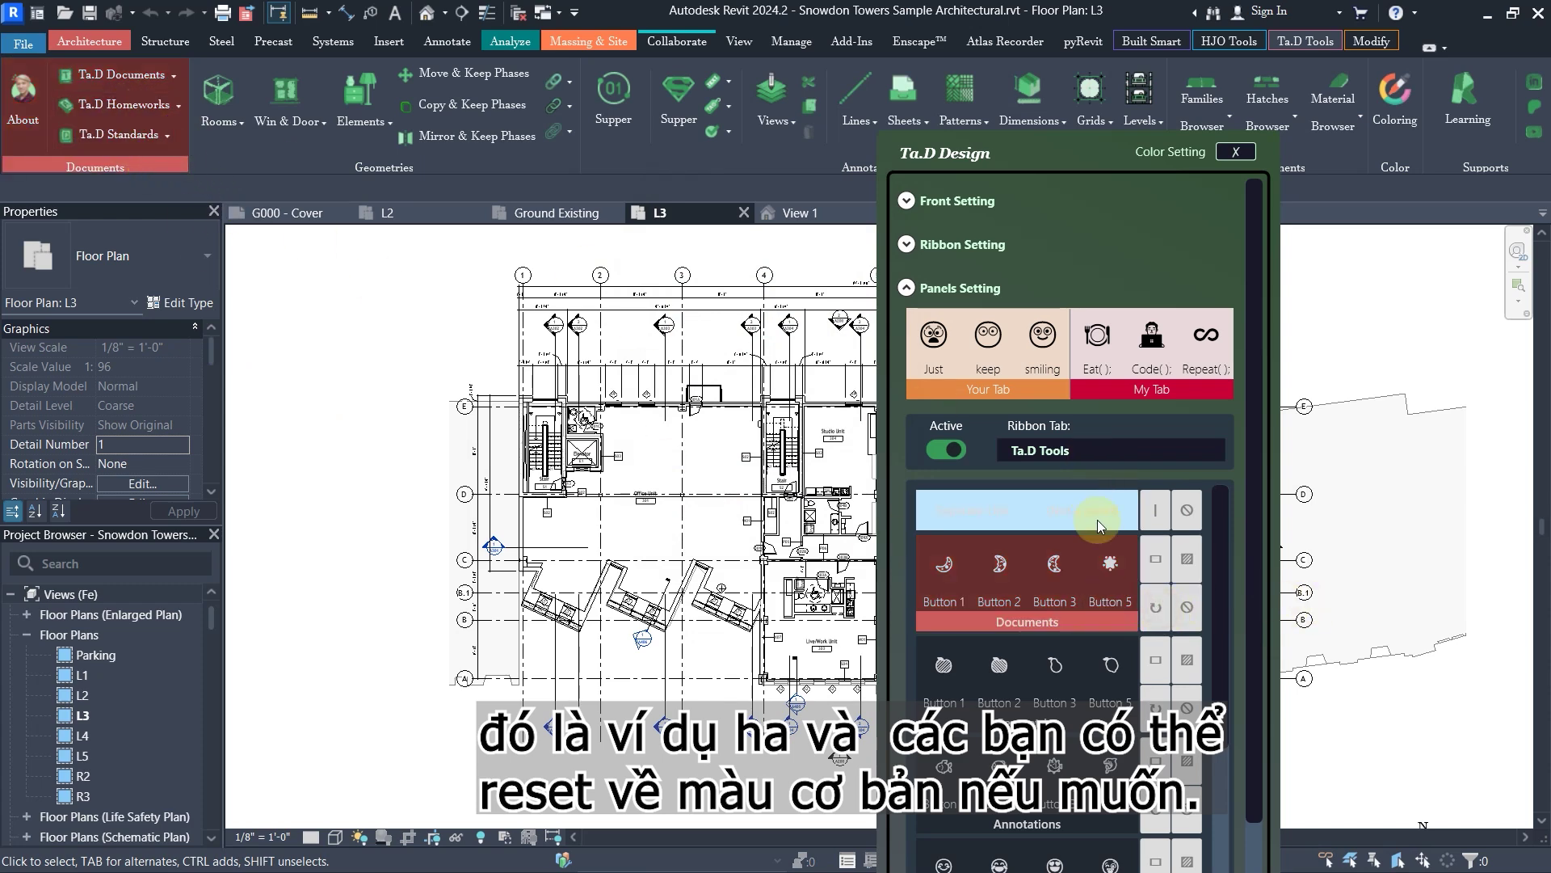
click(1157, 706)
scroll(1157, 706, down, 1)
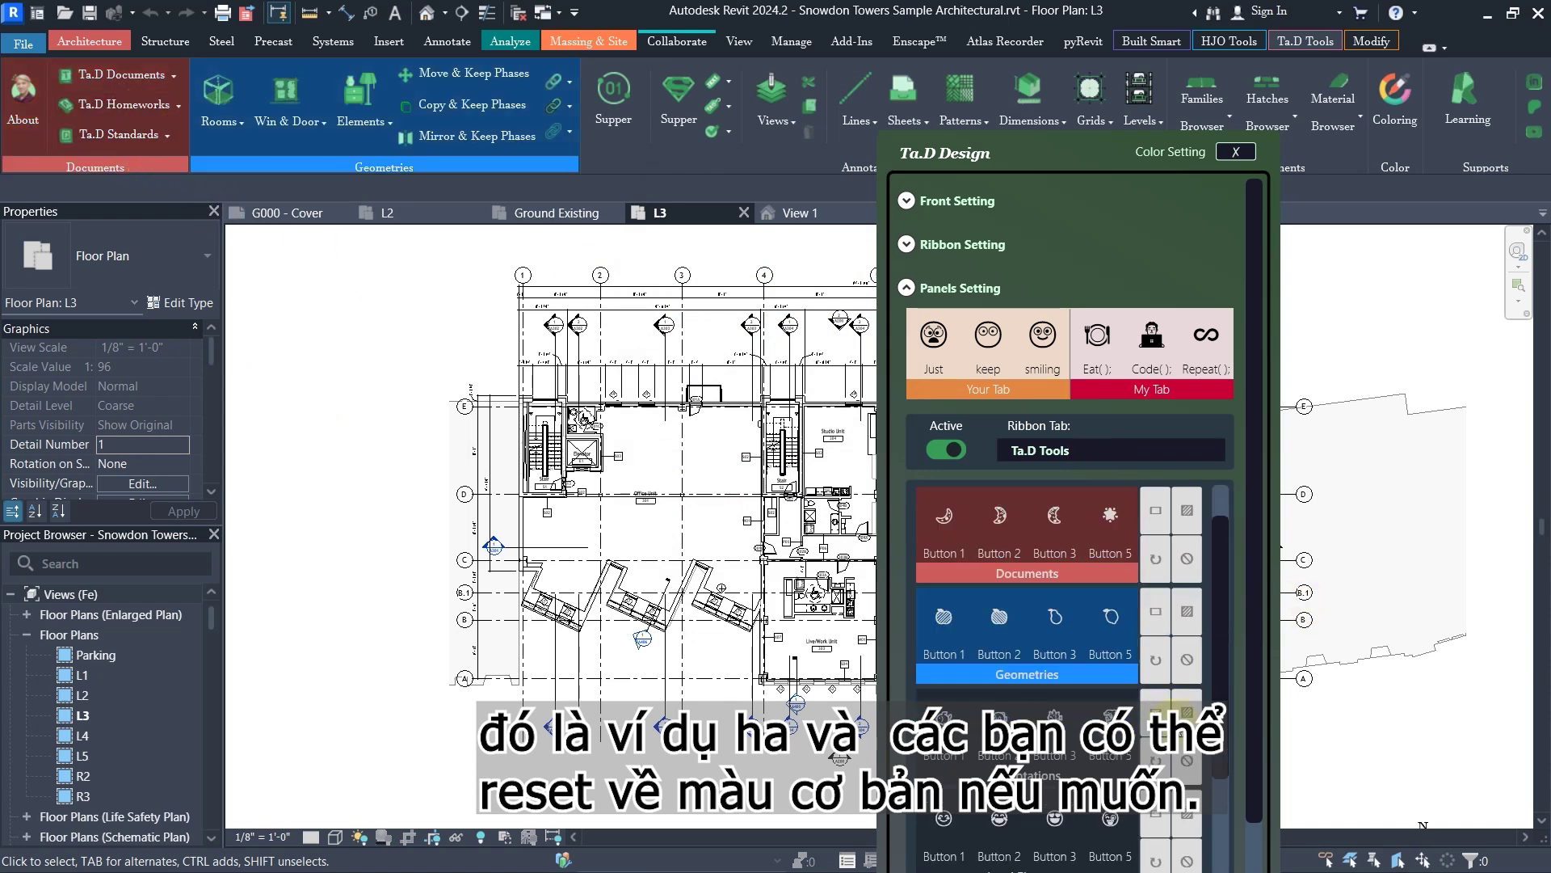
click(1155, 759)
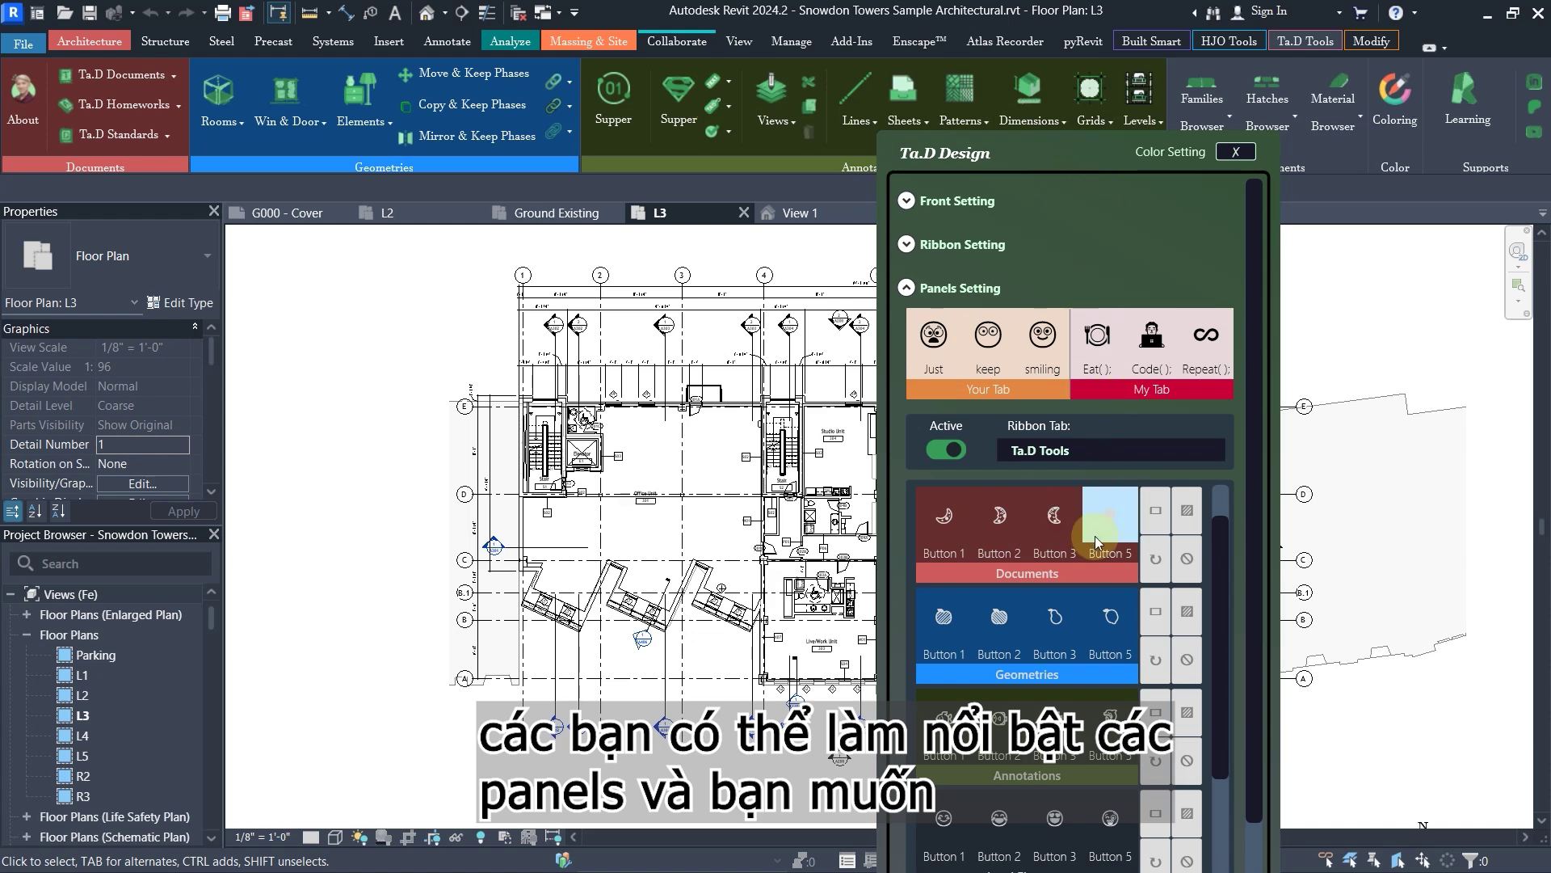
scroll(1157, 727, down, 1)
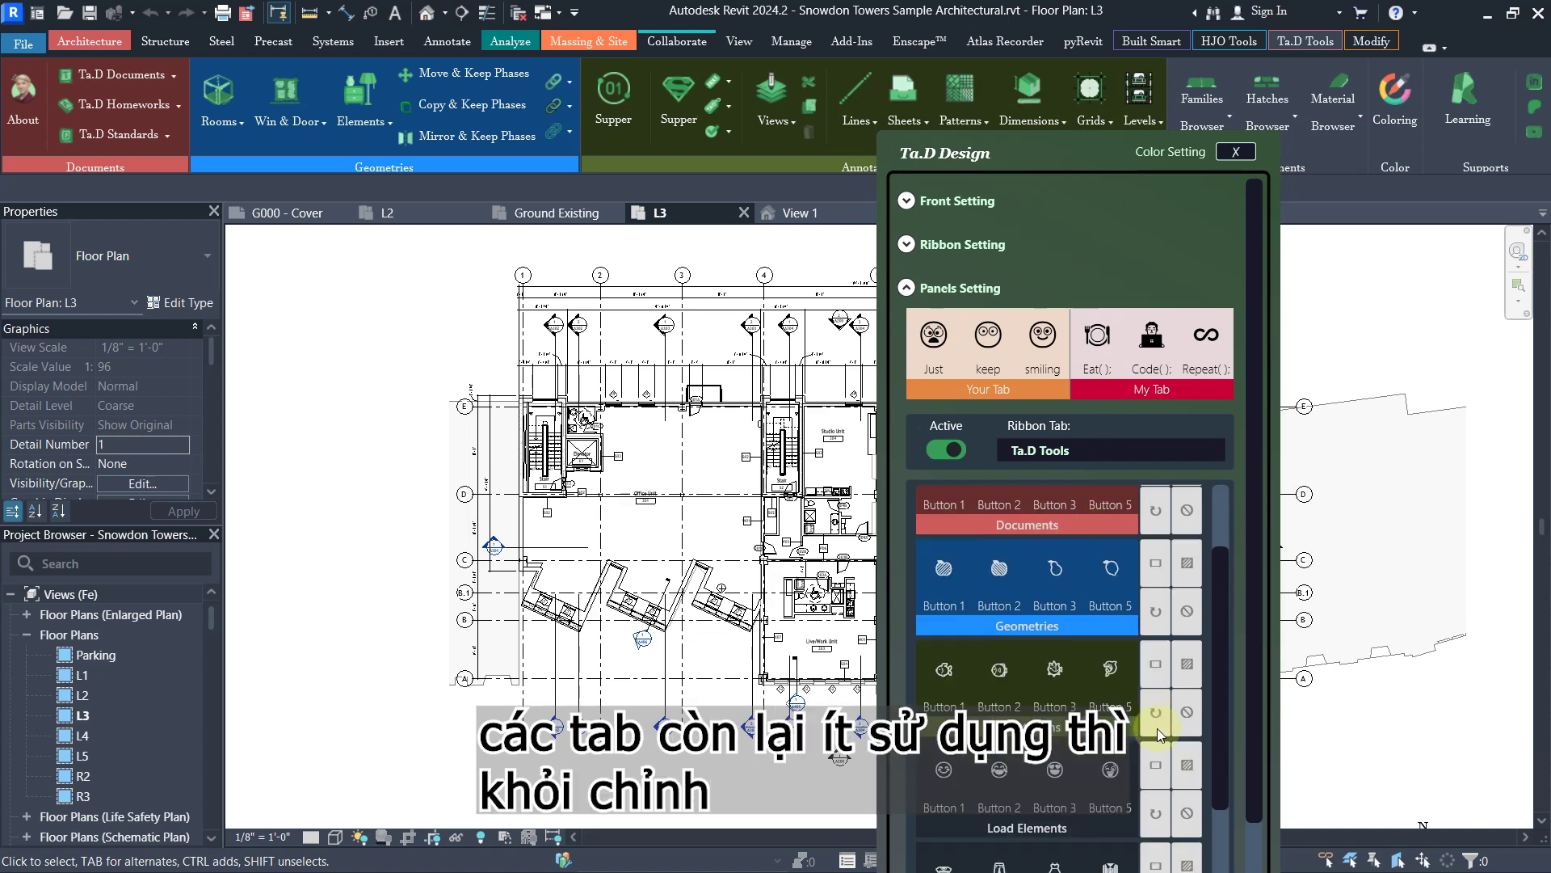
scroll(1163, 751, down, 3)
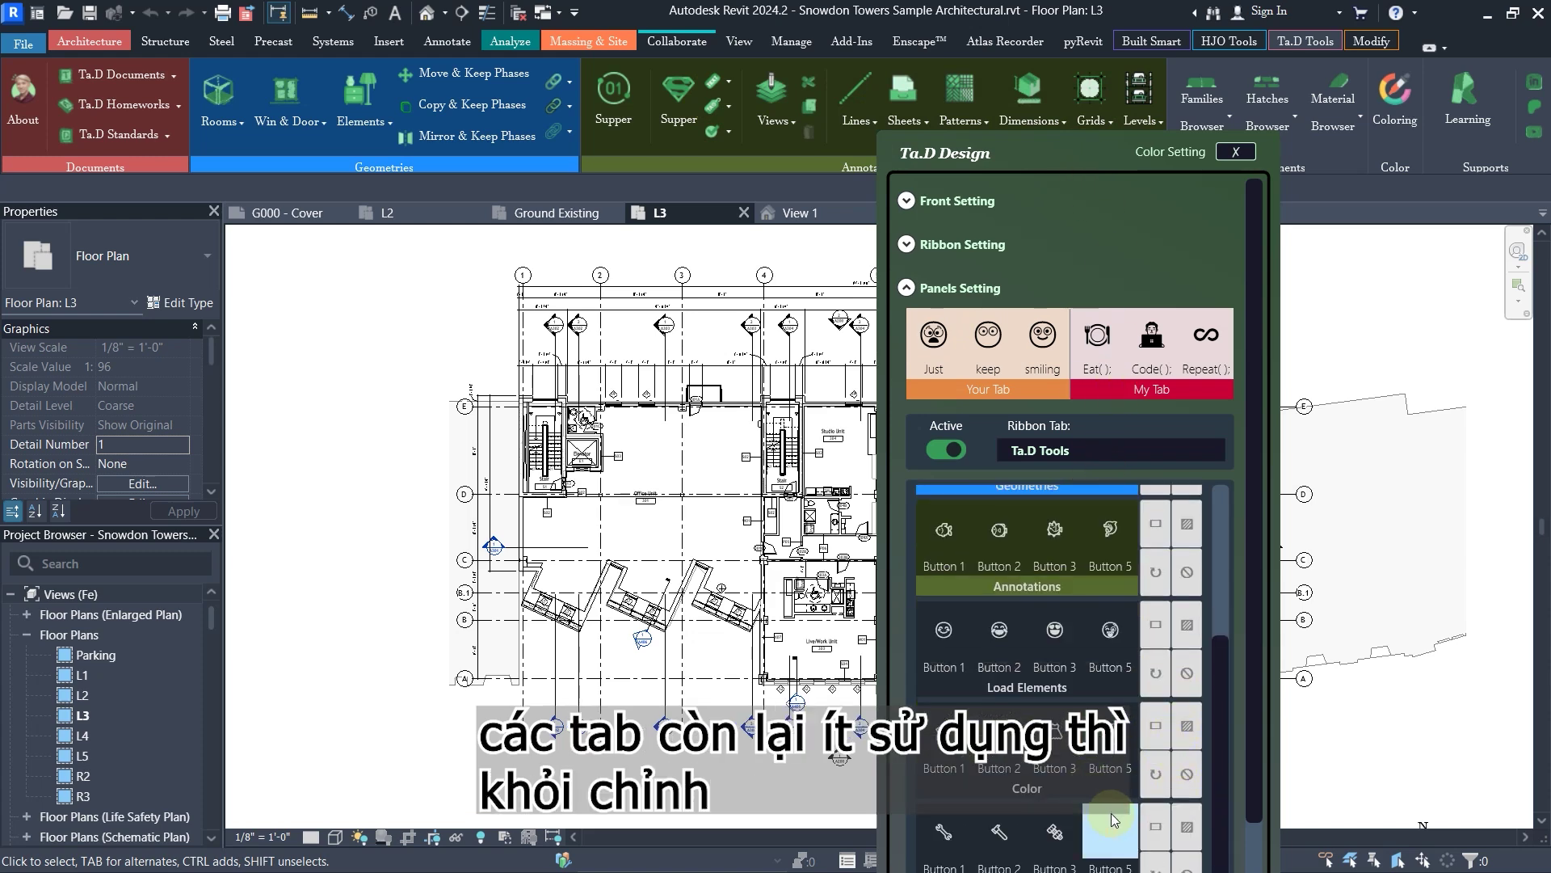
drag(1051, 168, 1070, 76)
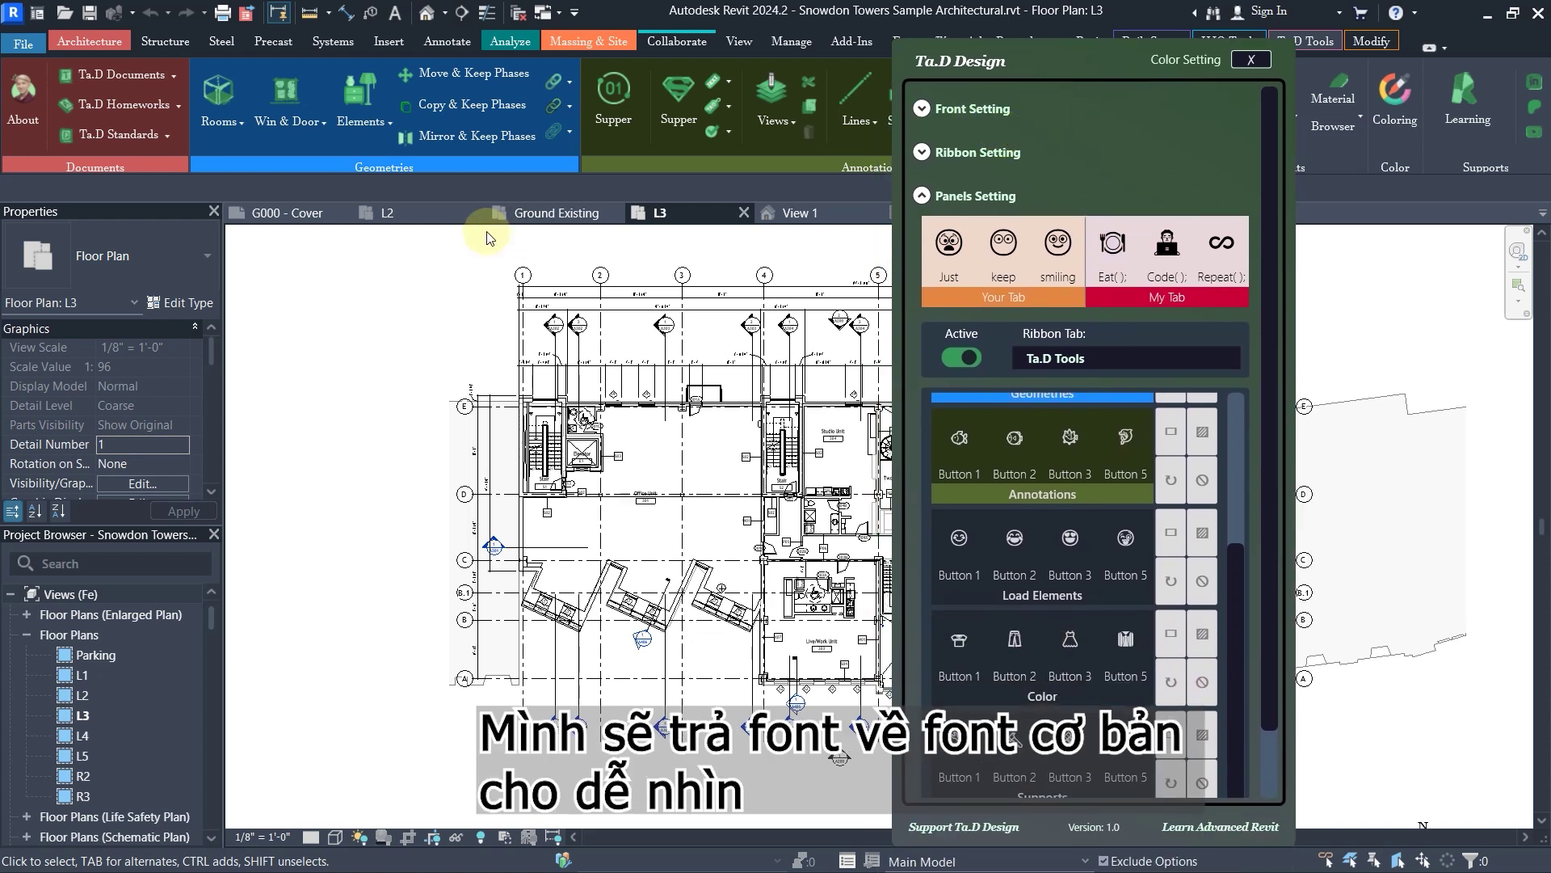
Reset Front Style to Segoe UI and check the Massing & Site and Analyze tabs
click(929, 113)
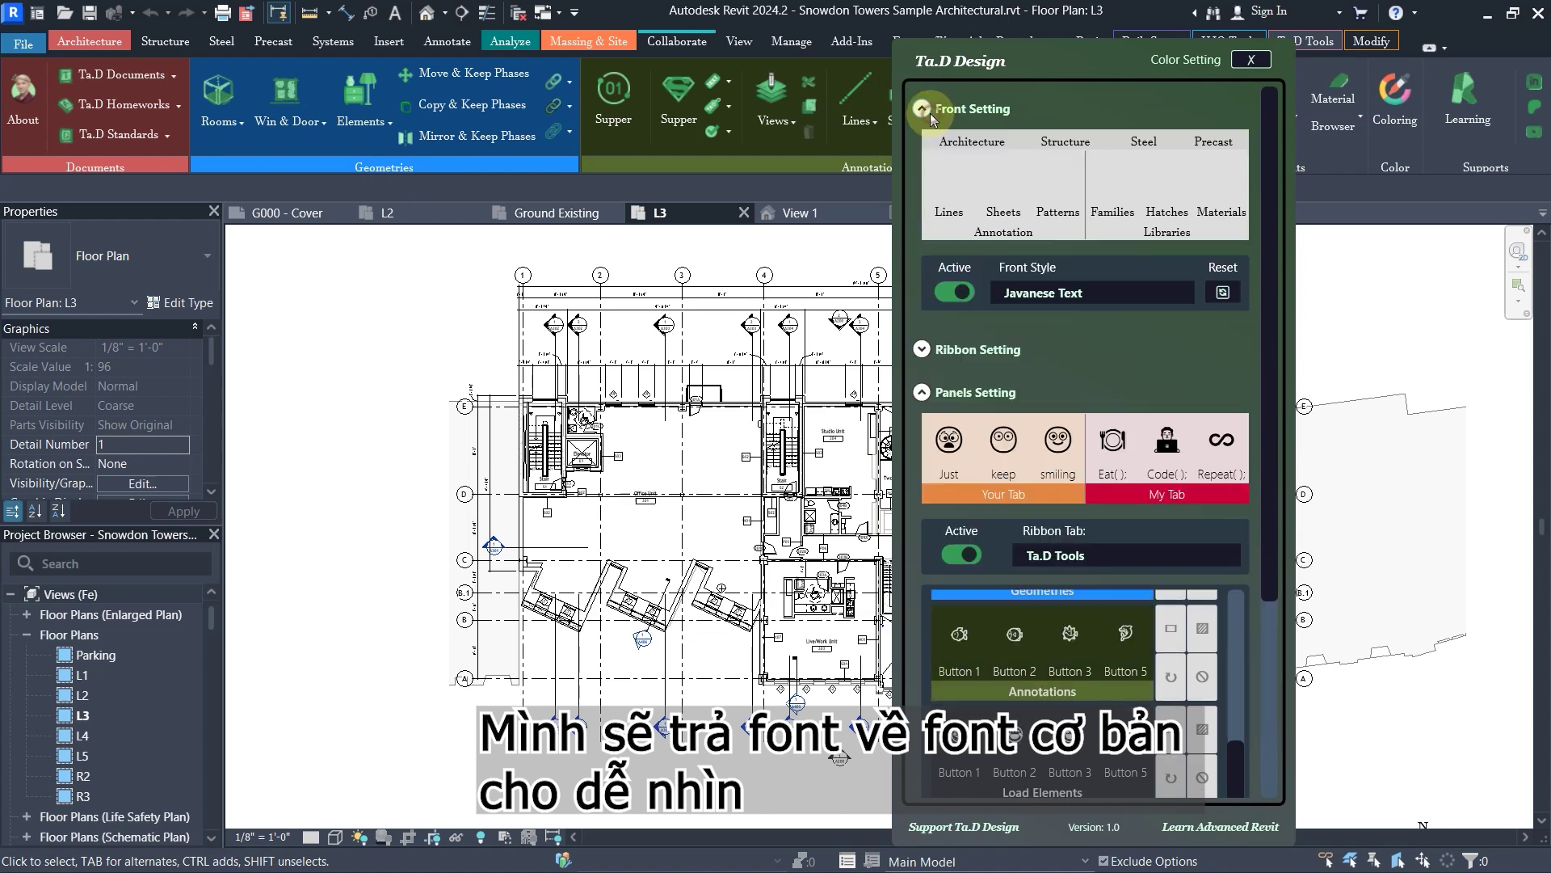
click(1222, 292)
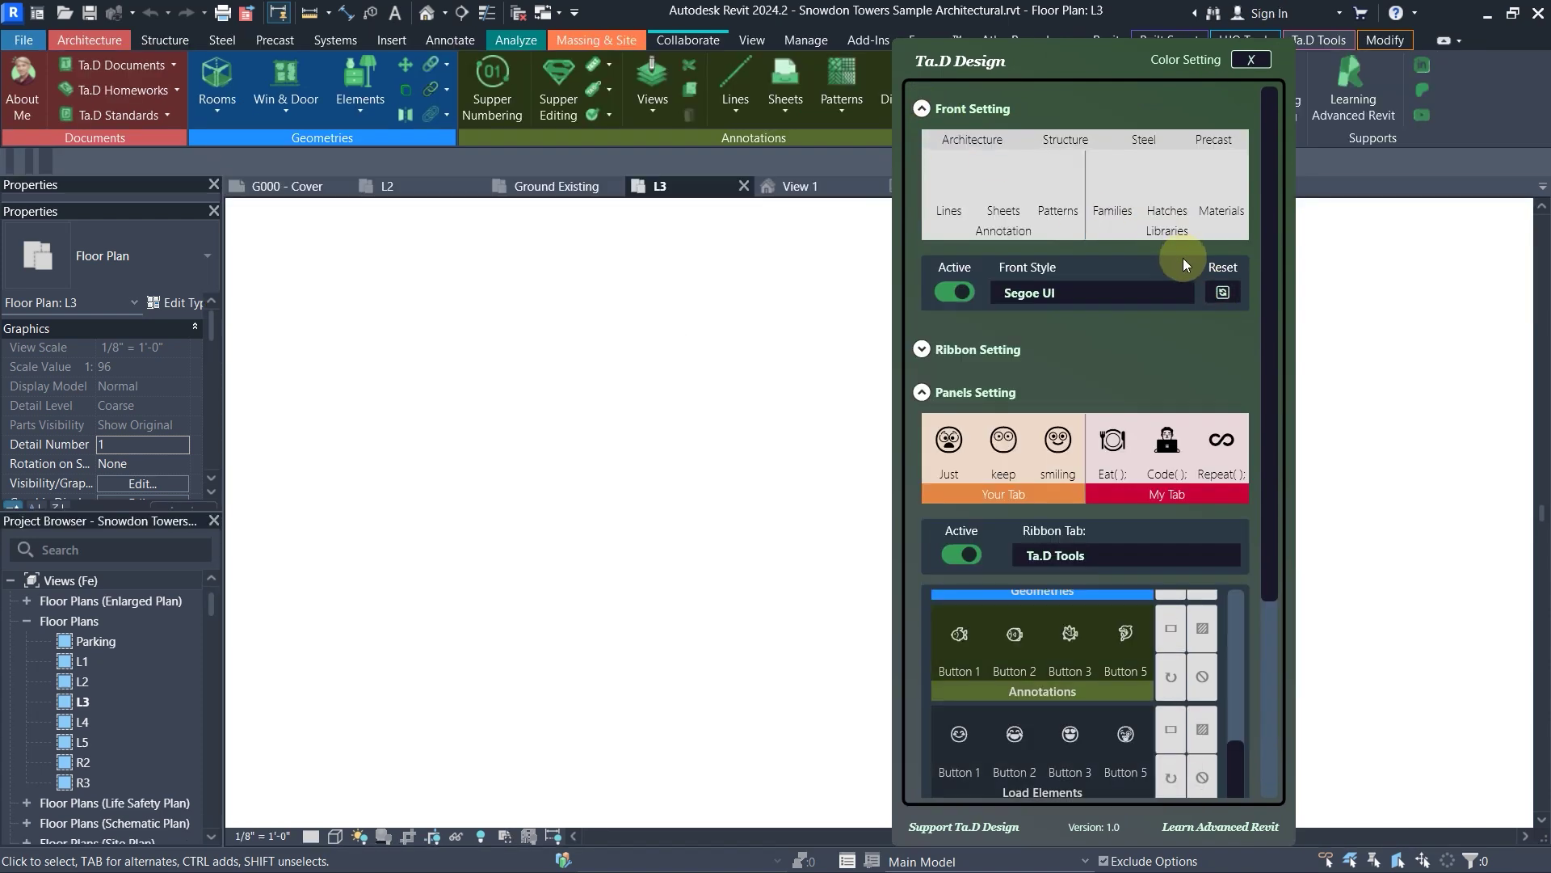
drag(1077, 61, 999, 172)
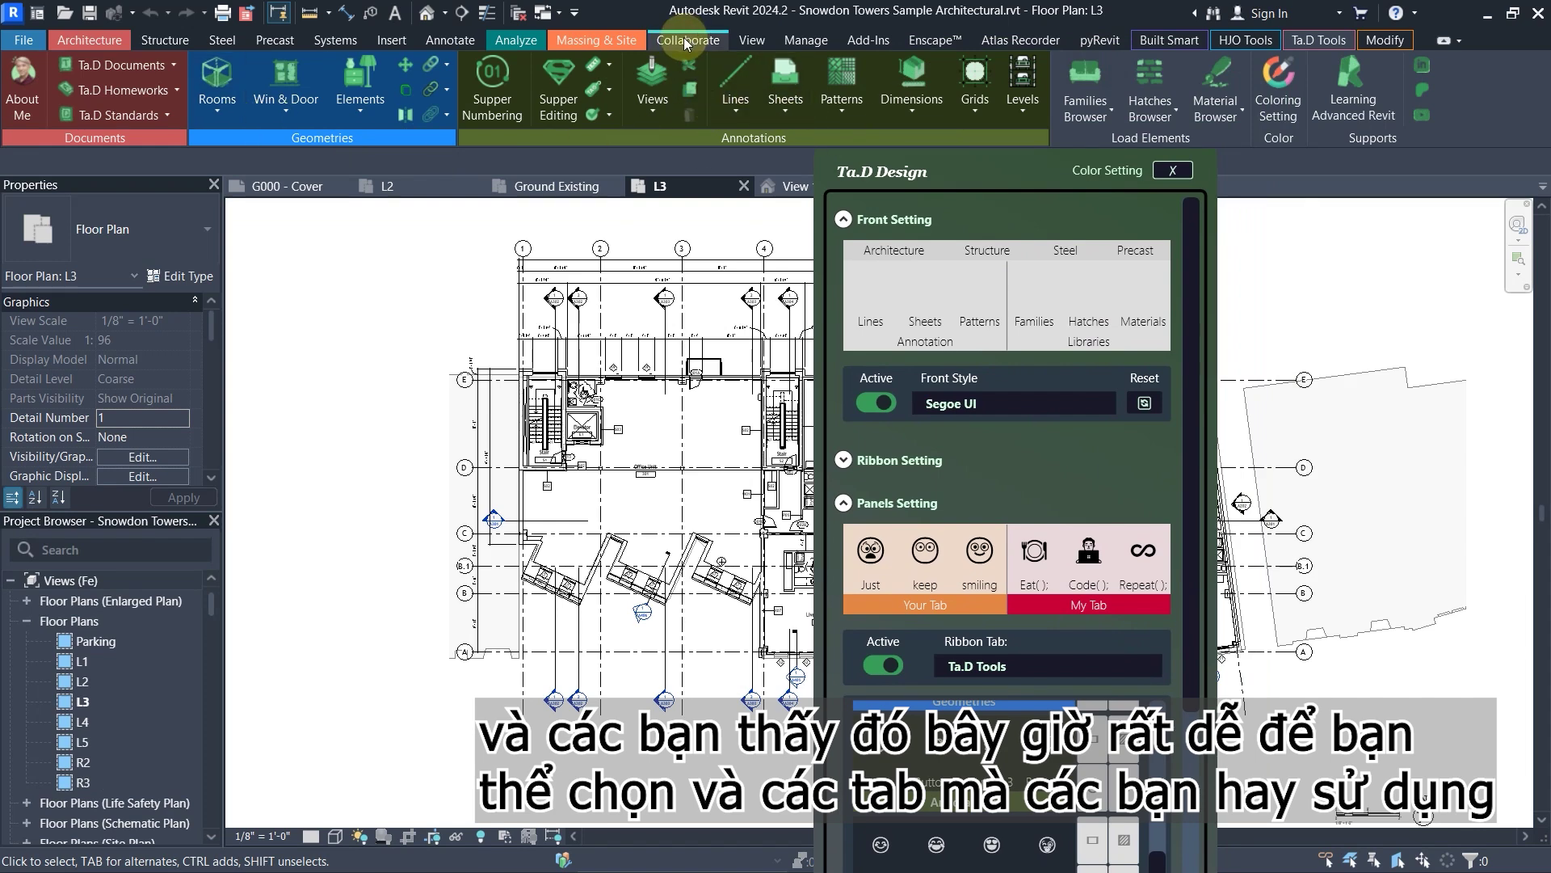
click(624, 42)
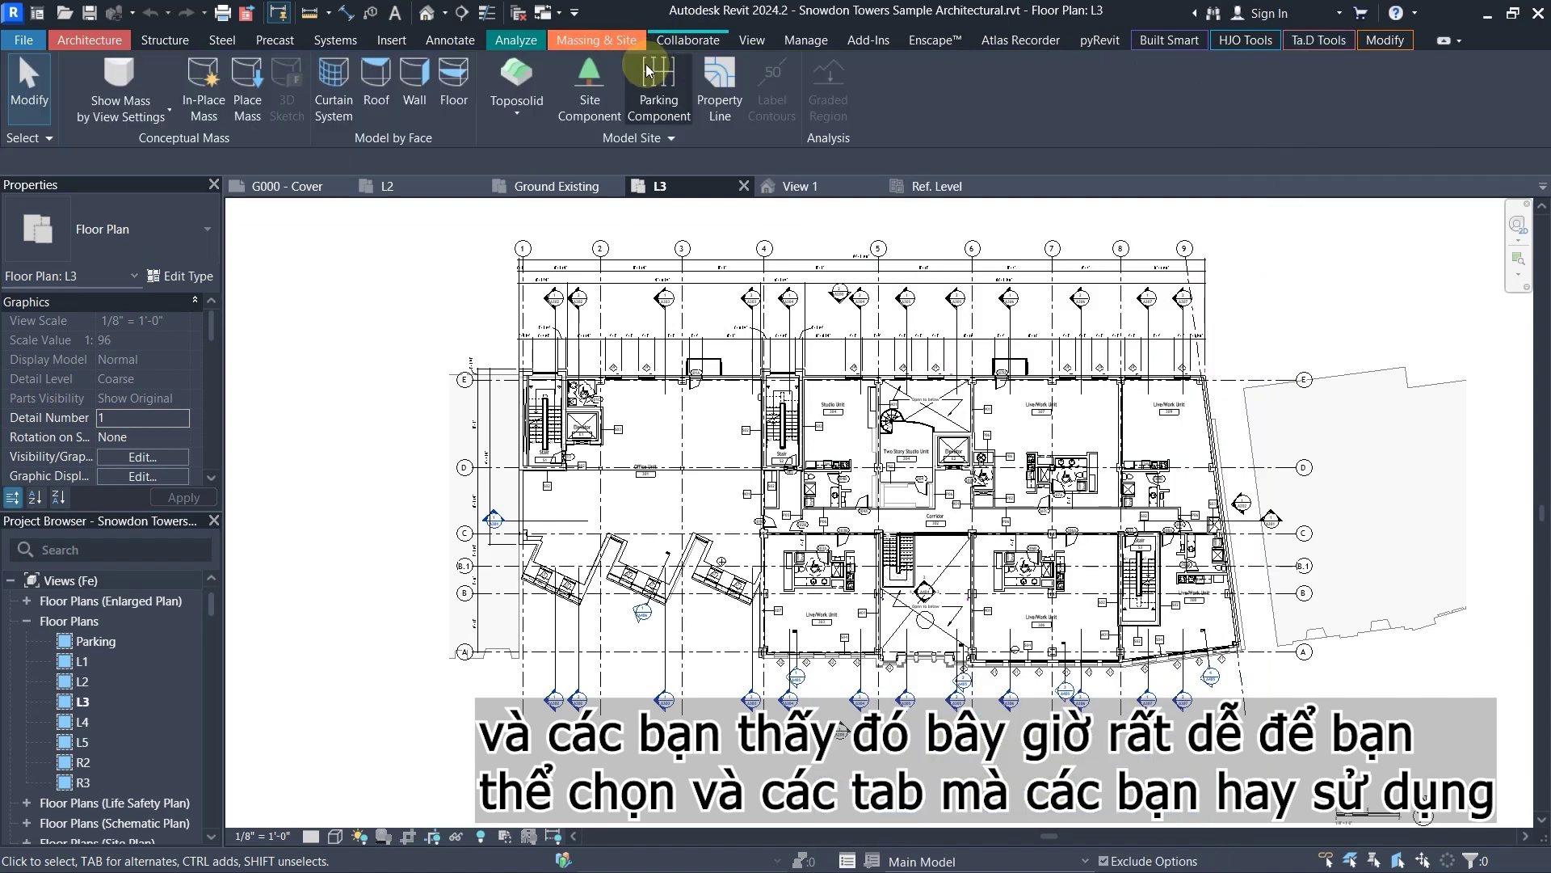
click(516, 42)
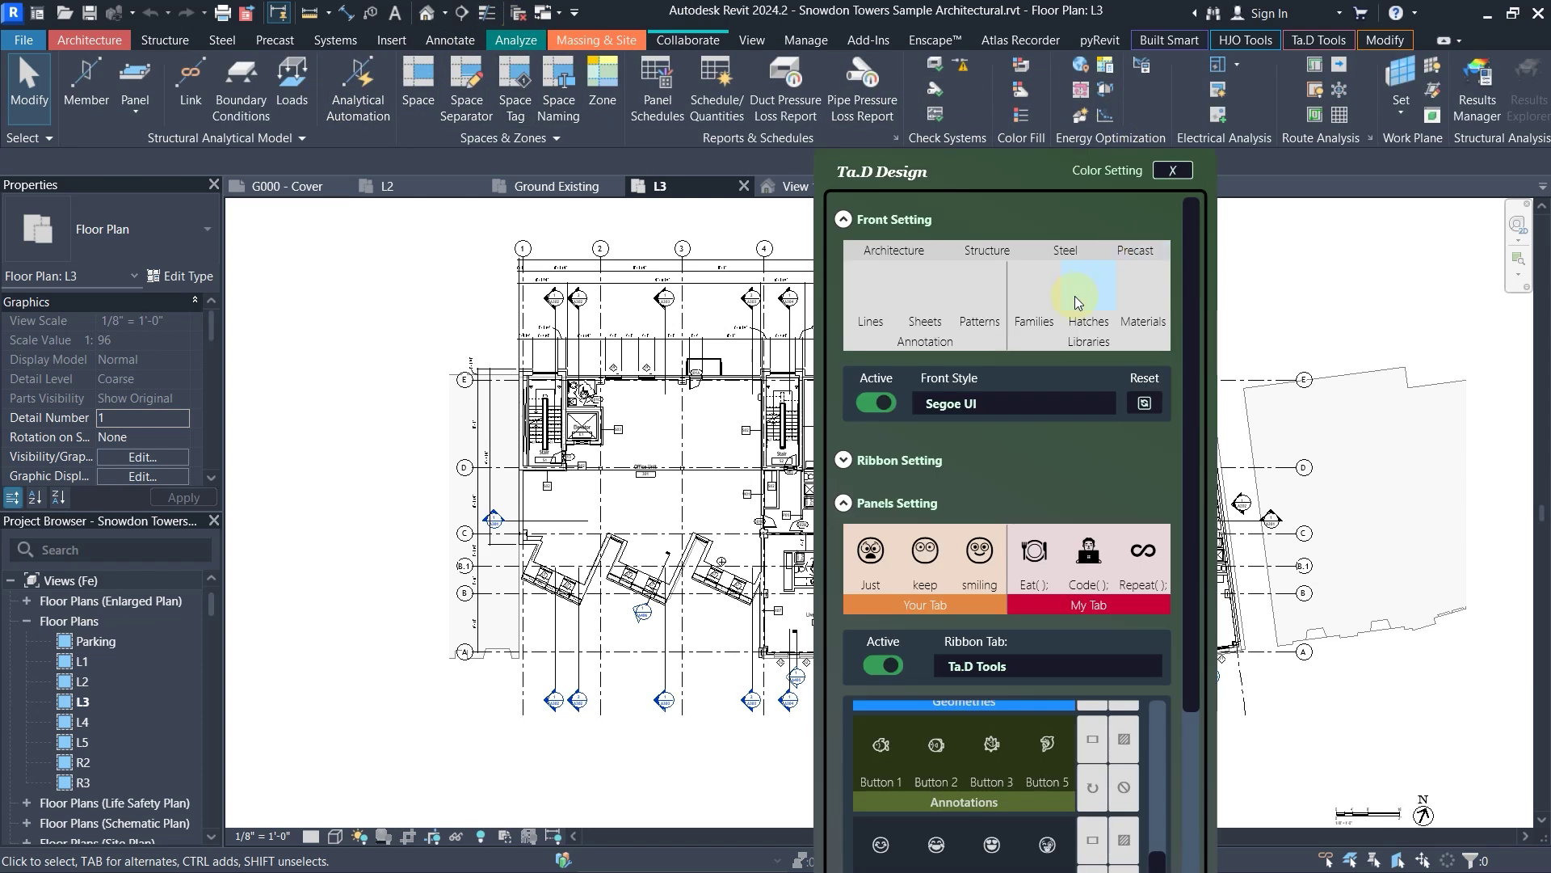
click(872, 222)
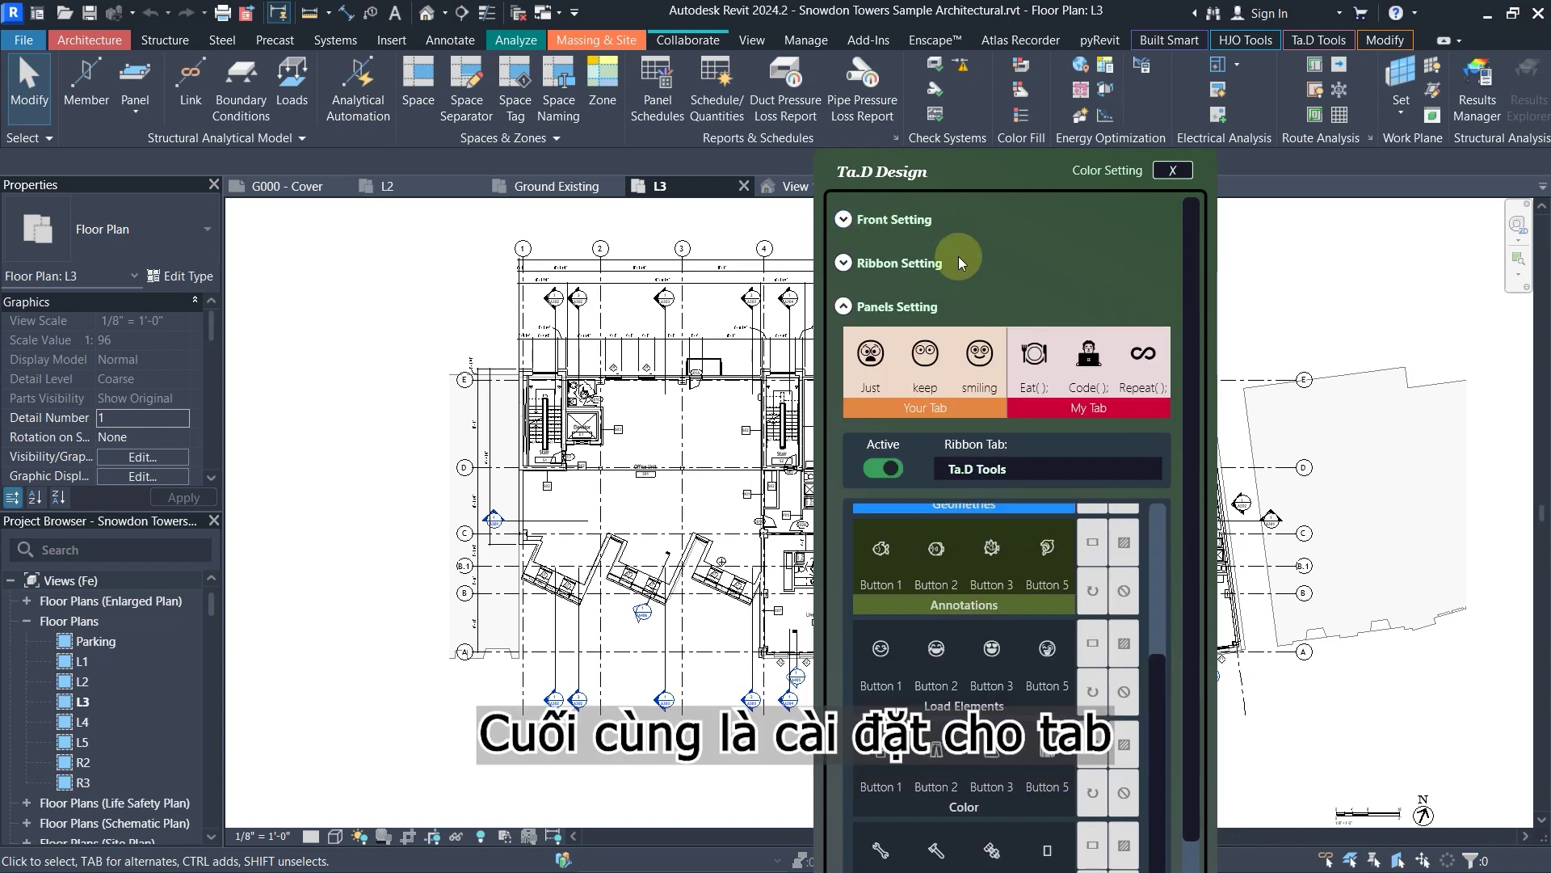
Activate coloured view tabs with previews, then switch to the G000 - Cover sheet
click(877, 307)
drag(1027, 174, 1014, 112)
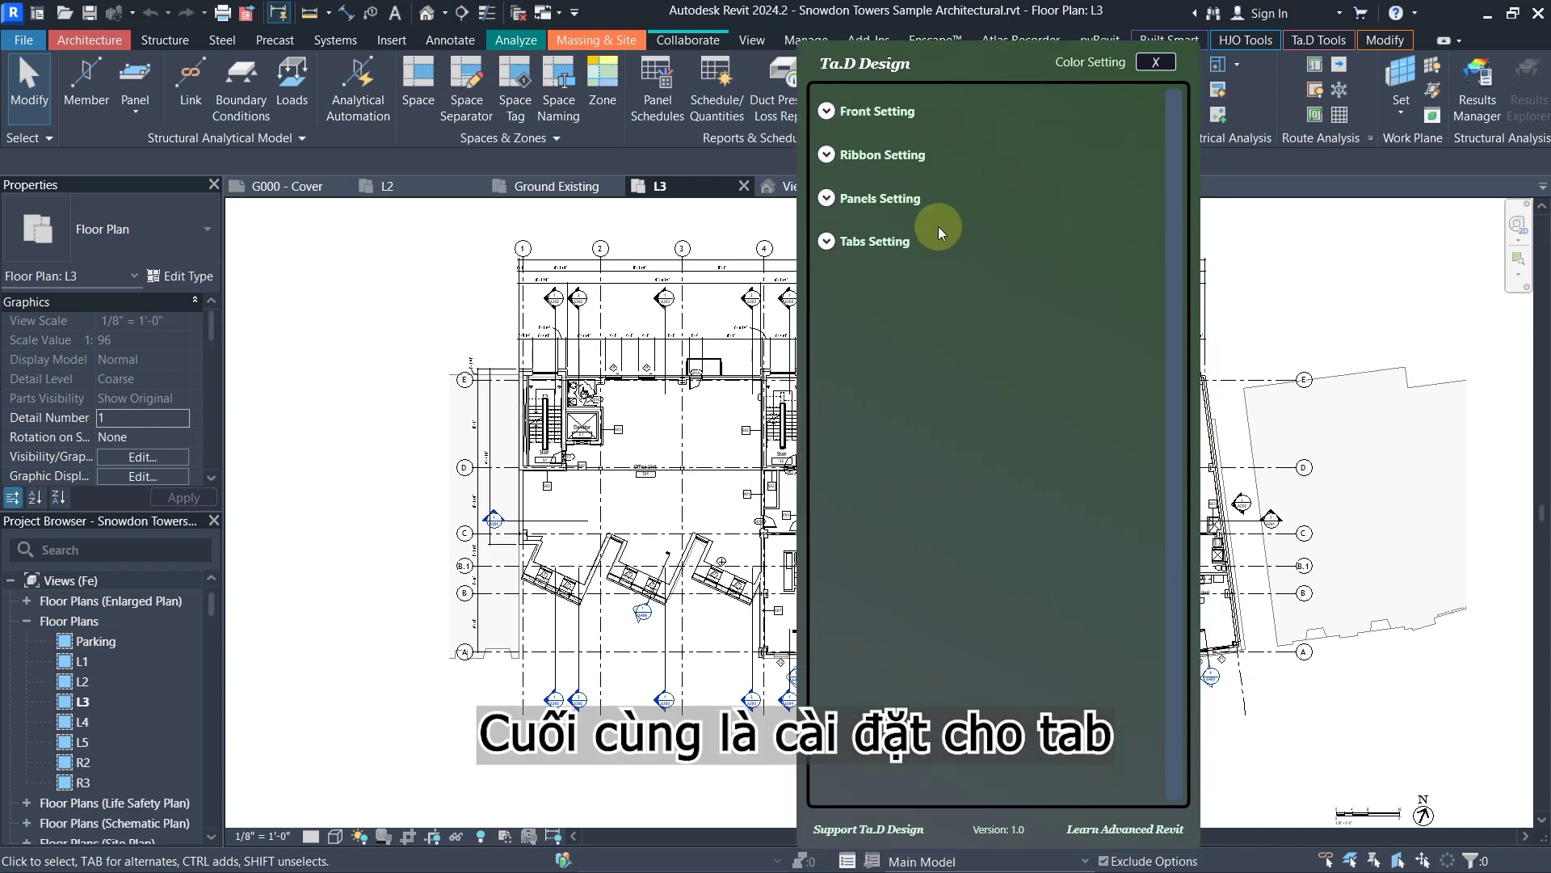
click(882, 241)
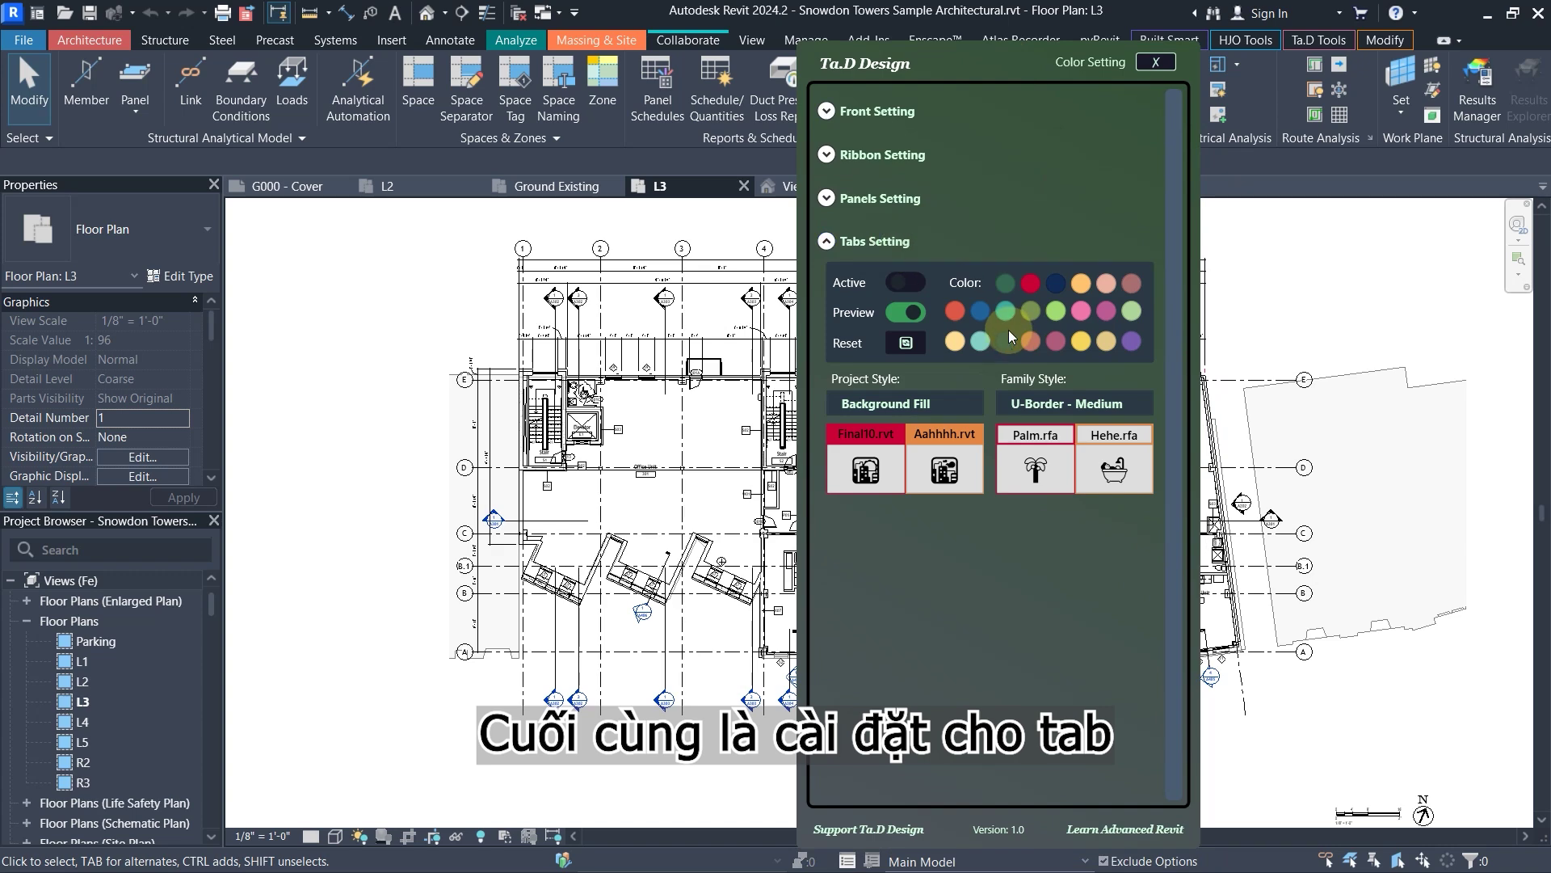
click(913, 281)
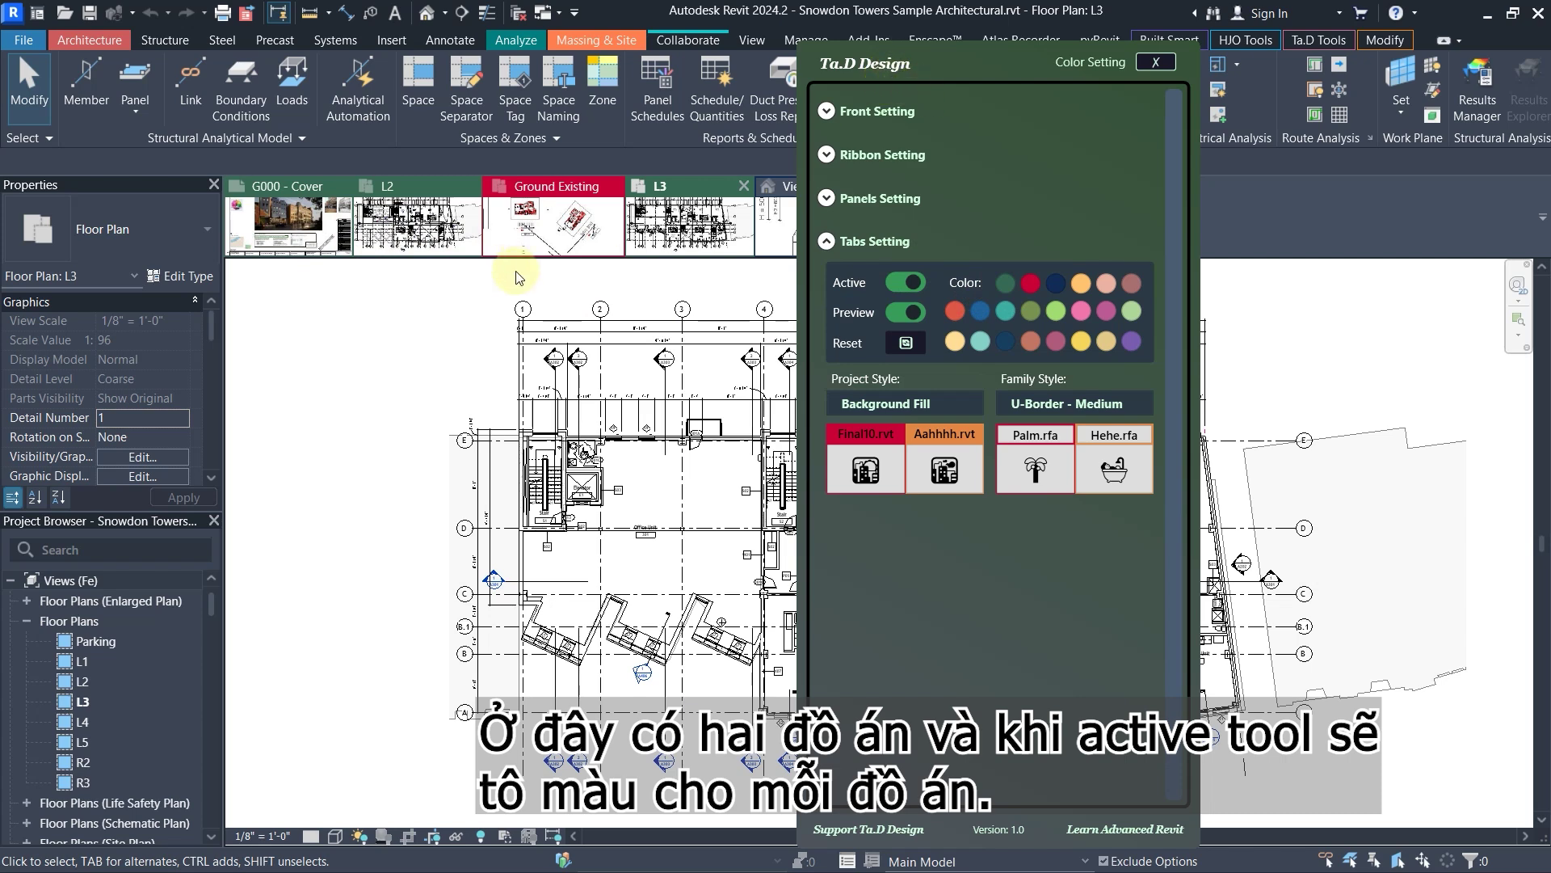
click(279, 231)
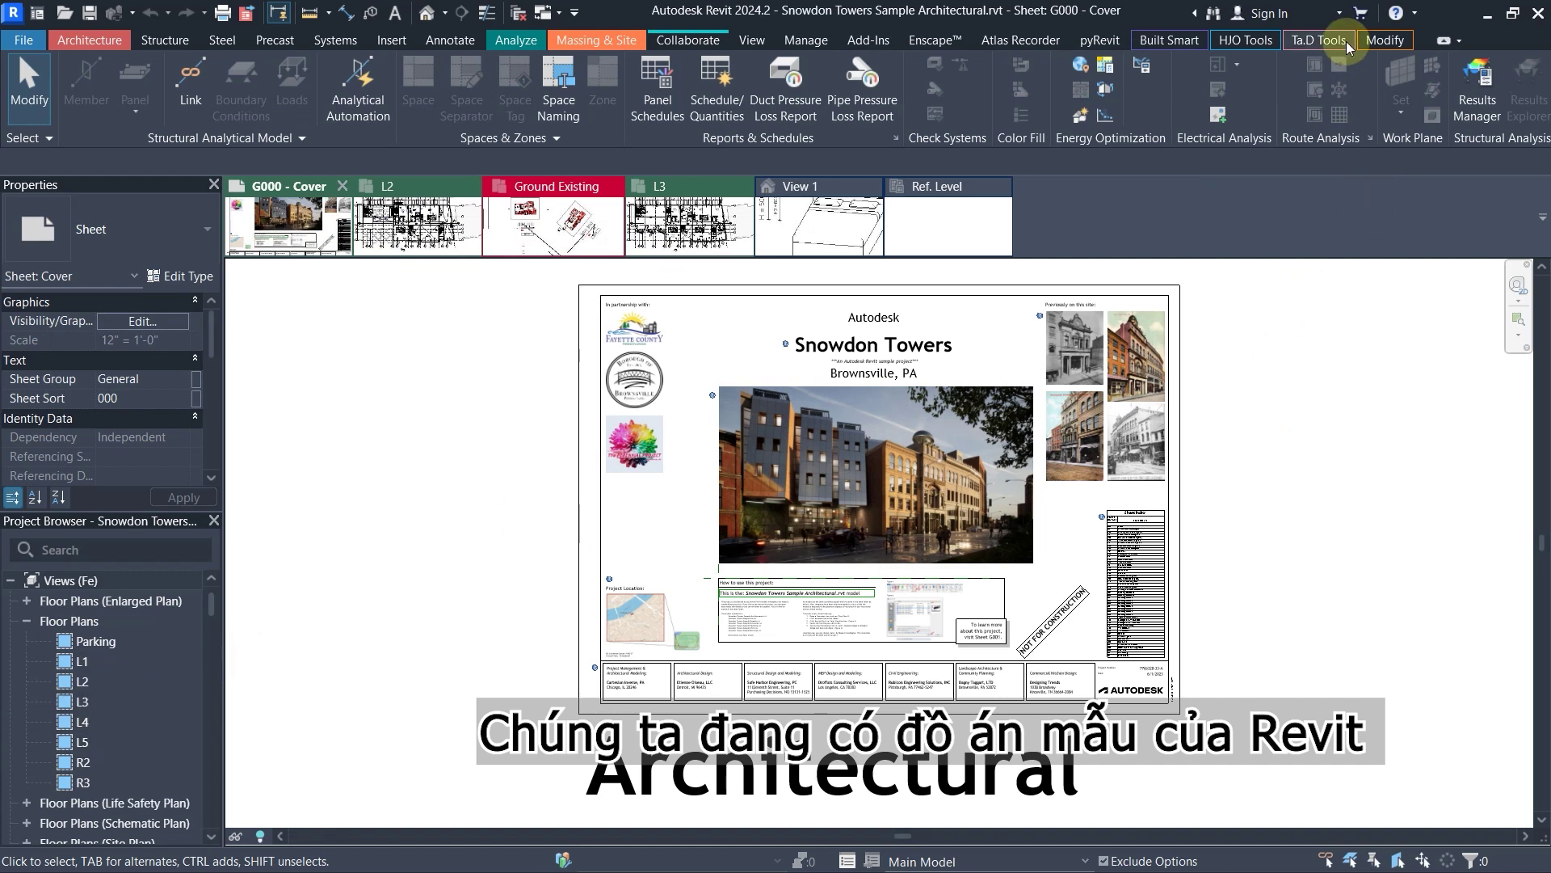
Reopen Ta.D Coloring Setting, toggle view-tab previews off and back on, then close it
click(1317, 40)
click(1278, 89)
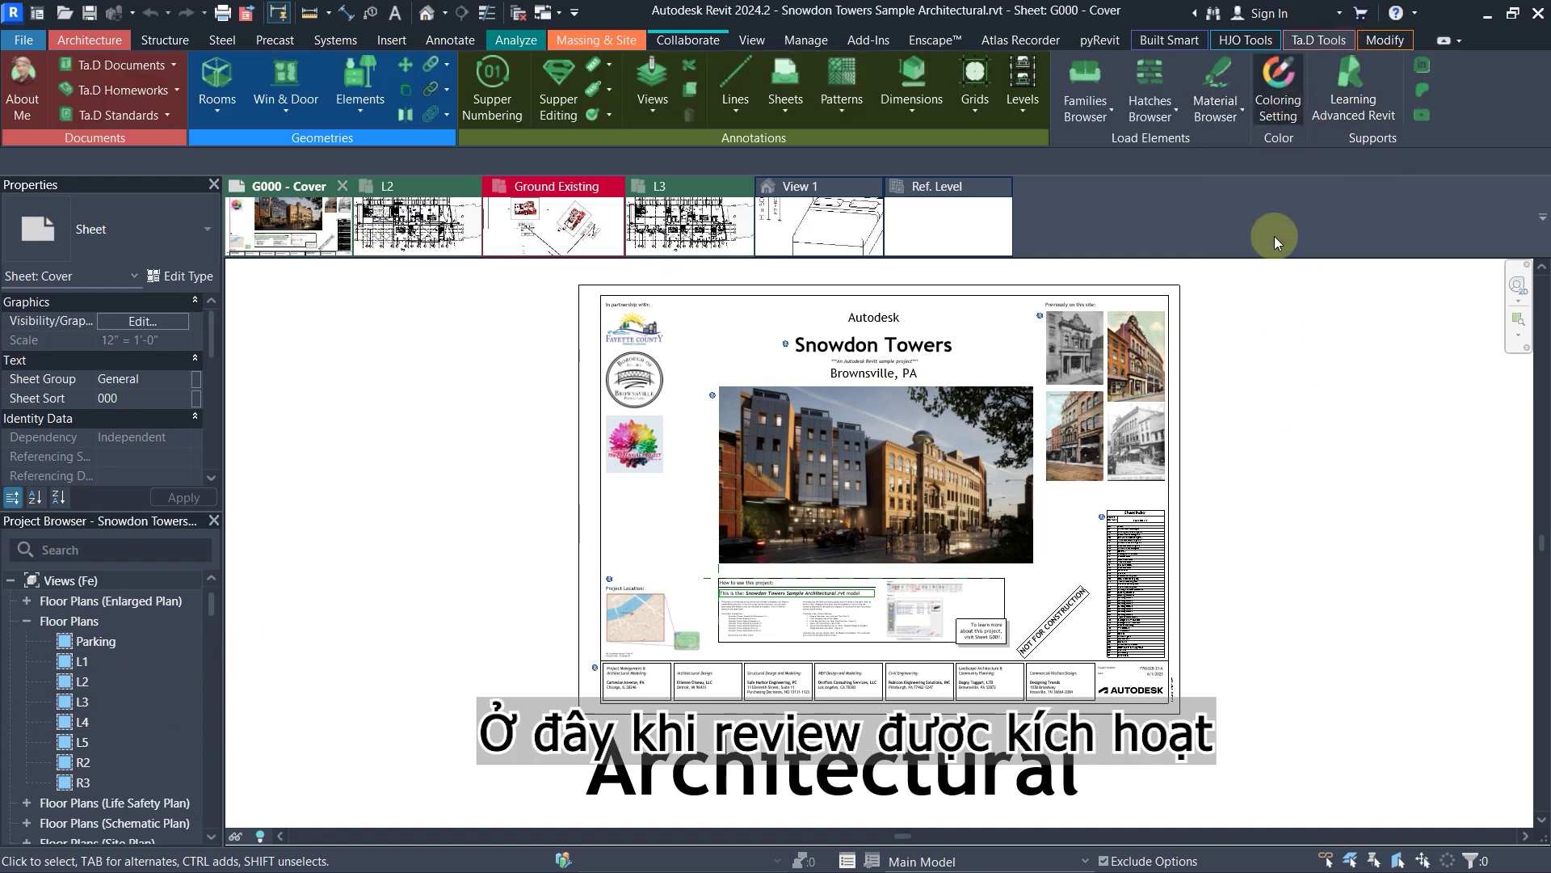
click(651, 234)
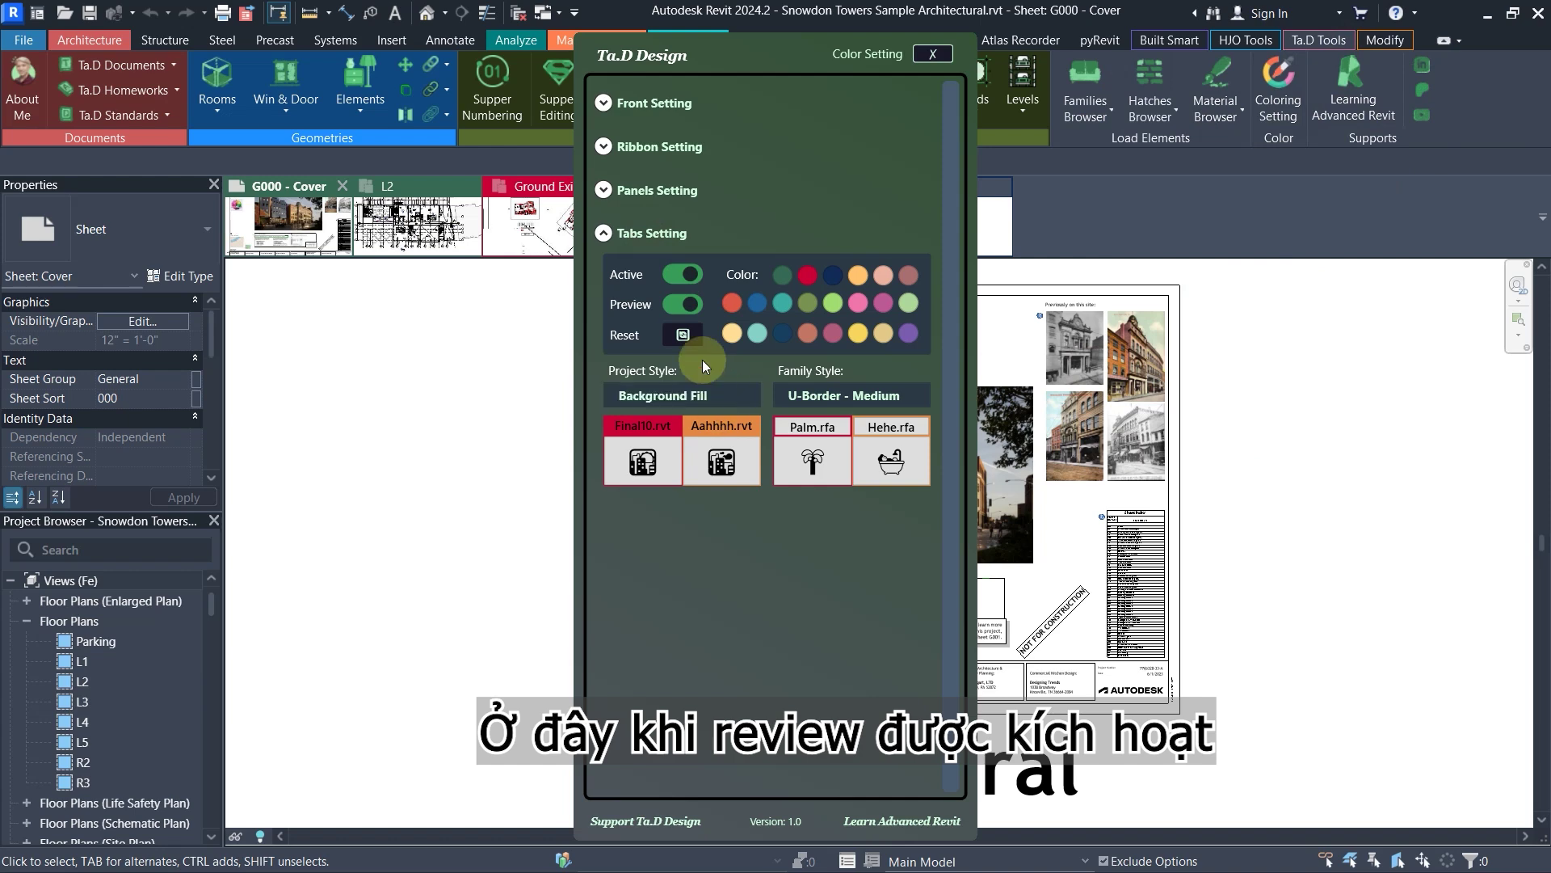
click(687, 306)
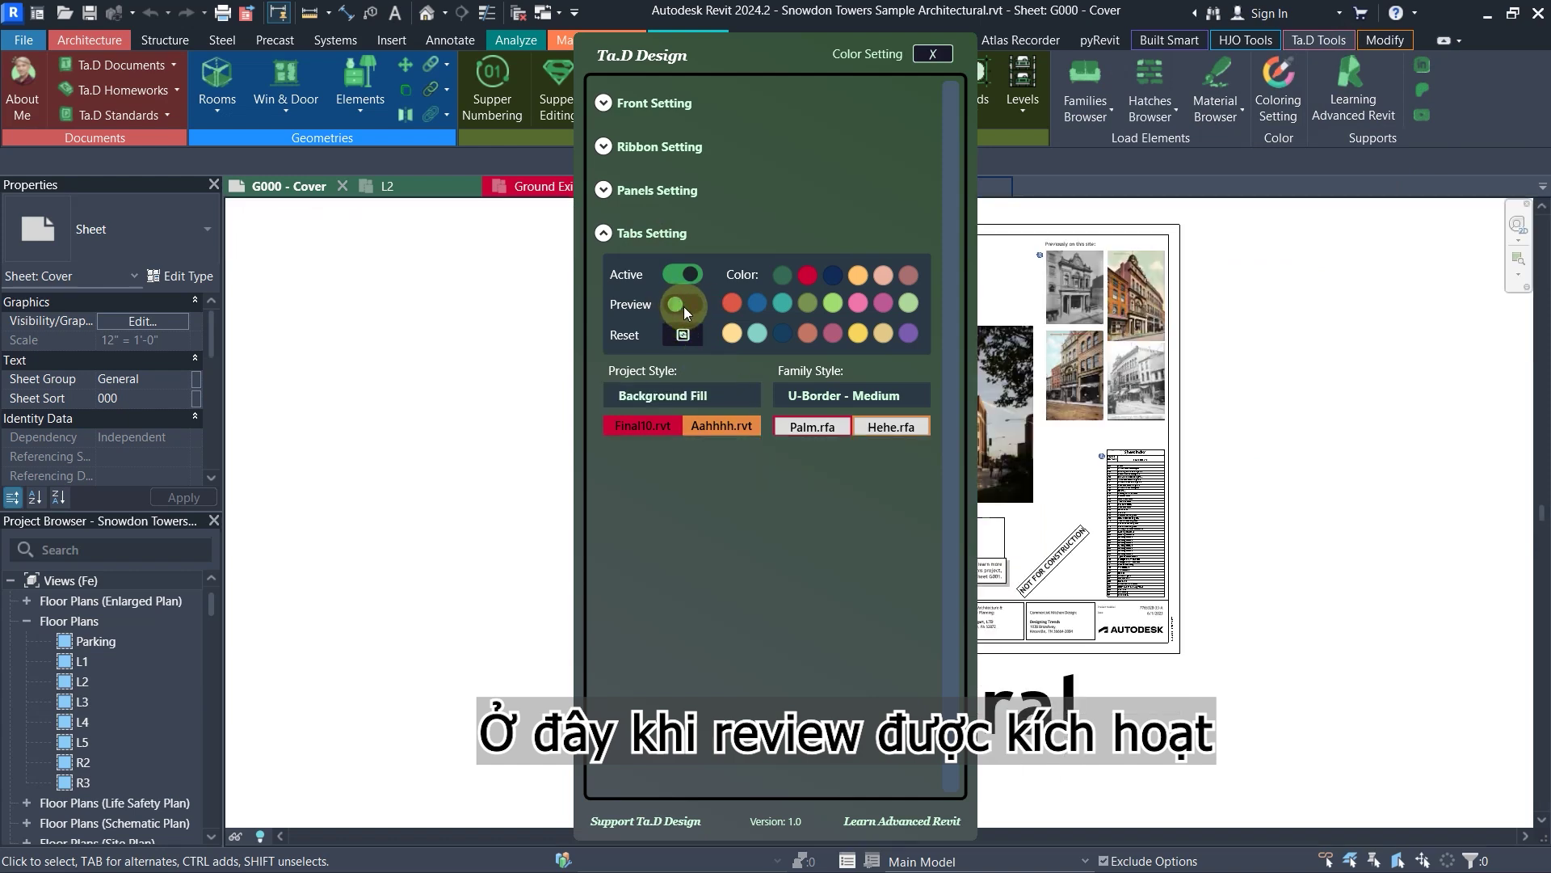
click(686, 307)
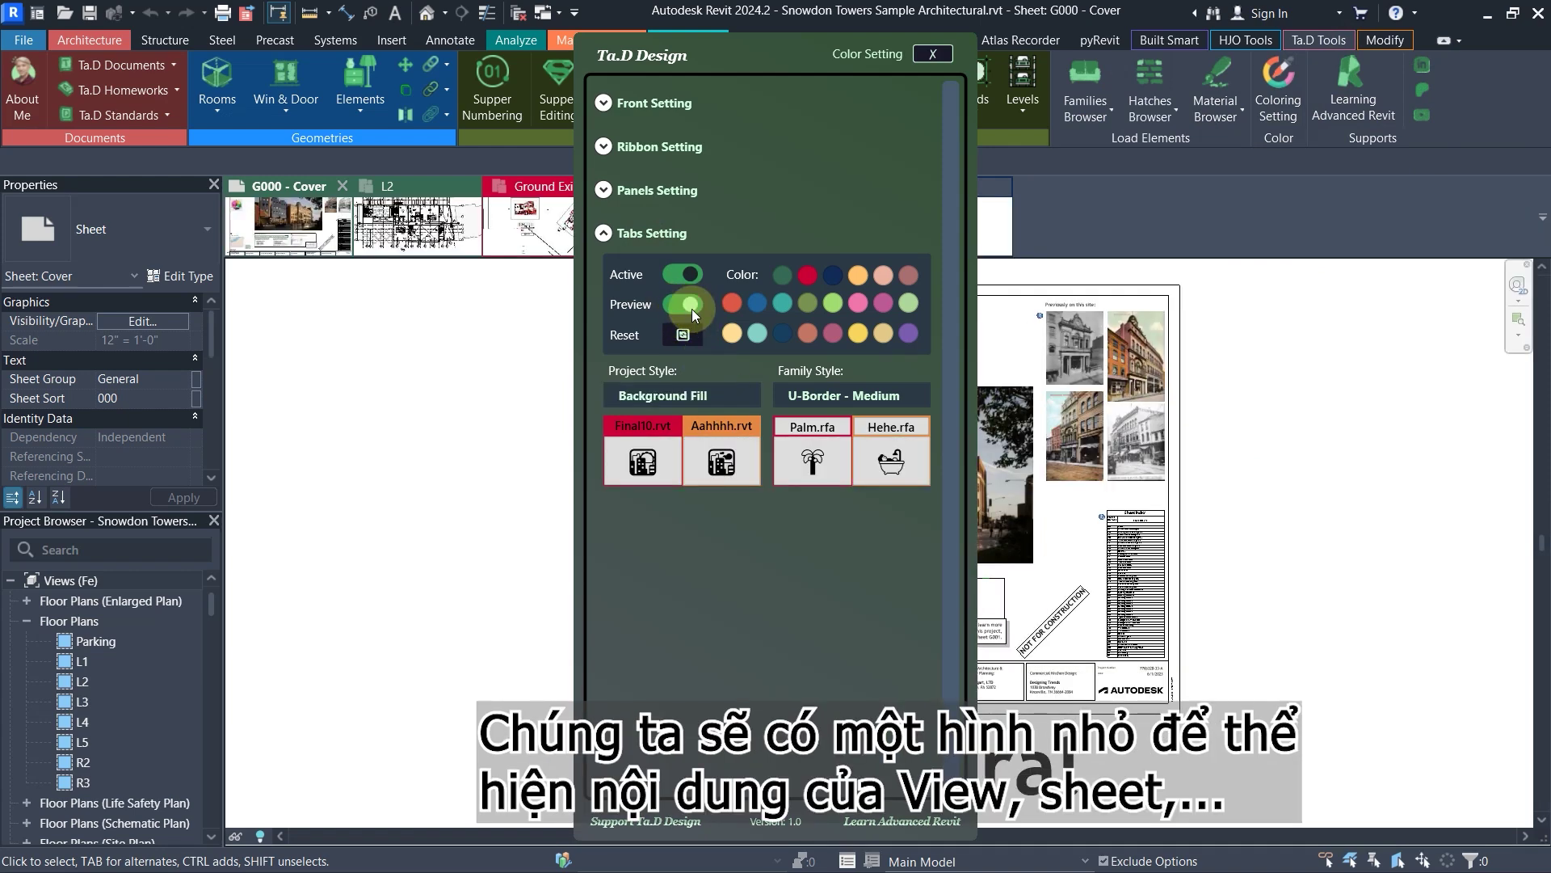
click(951, 56)
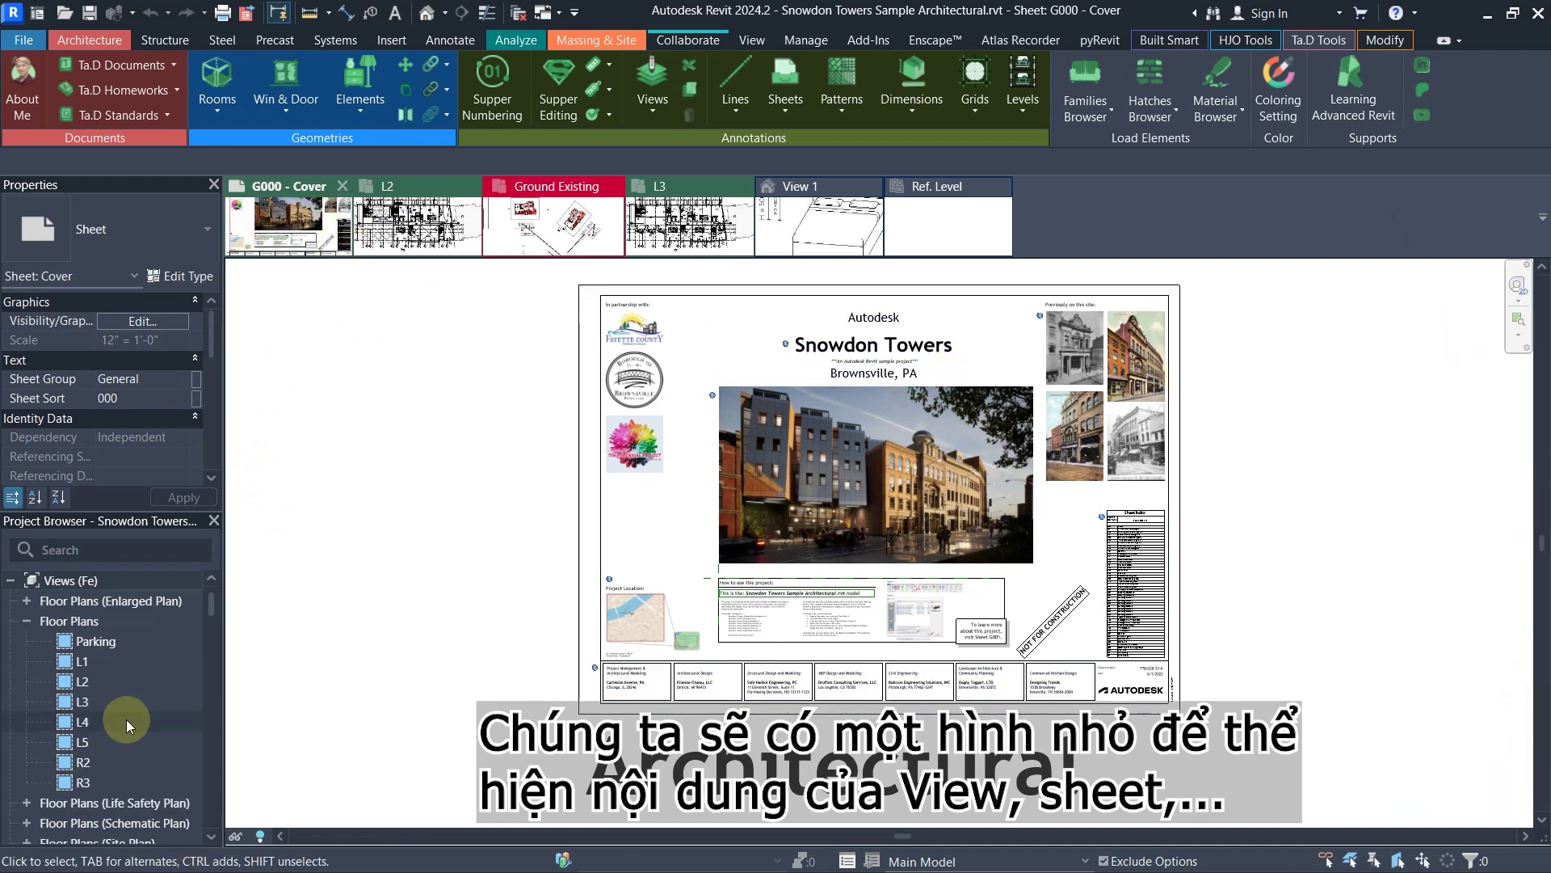
Open floor plan R2 from the Project Browser, then switch between G000 - Cover and R2
scroll(121, 711, down, 2)
click(107, 663)
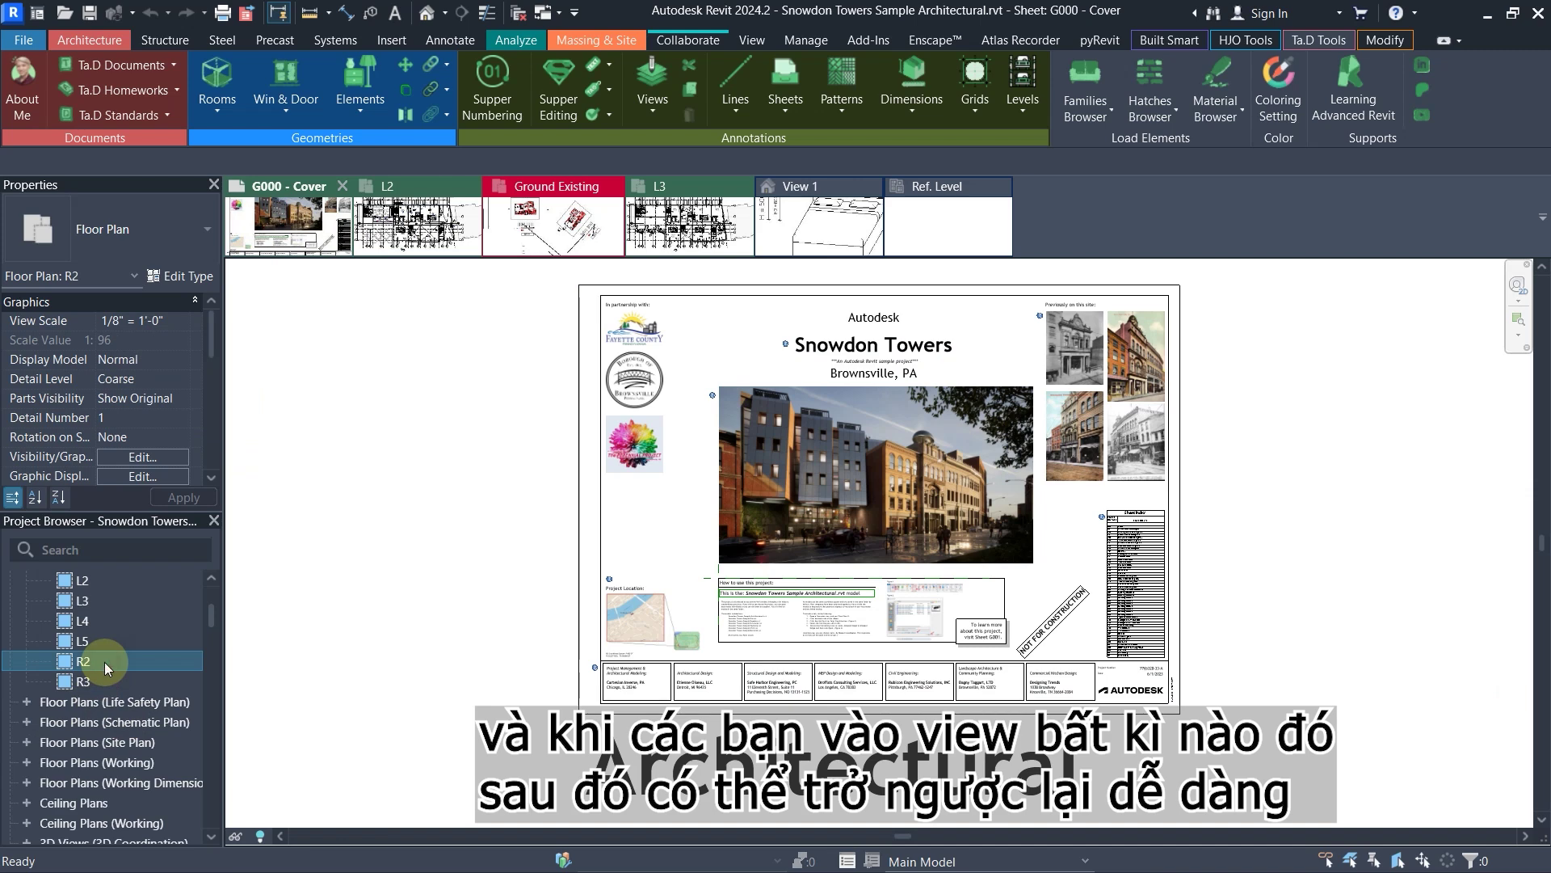
click(121, 661)
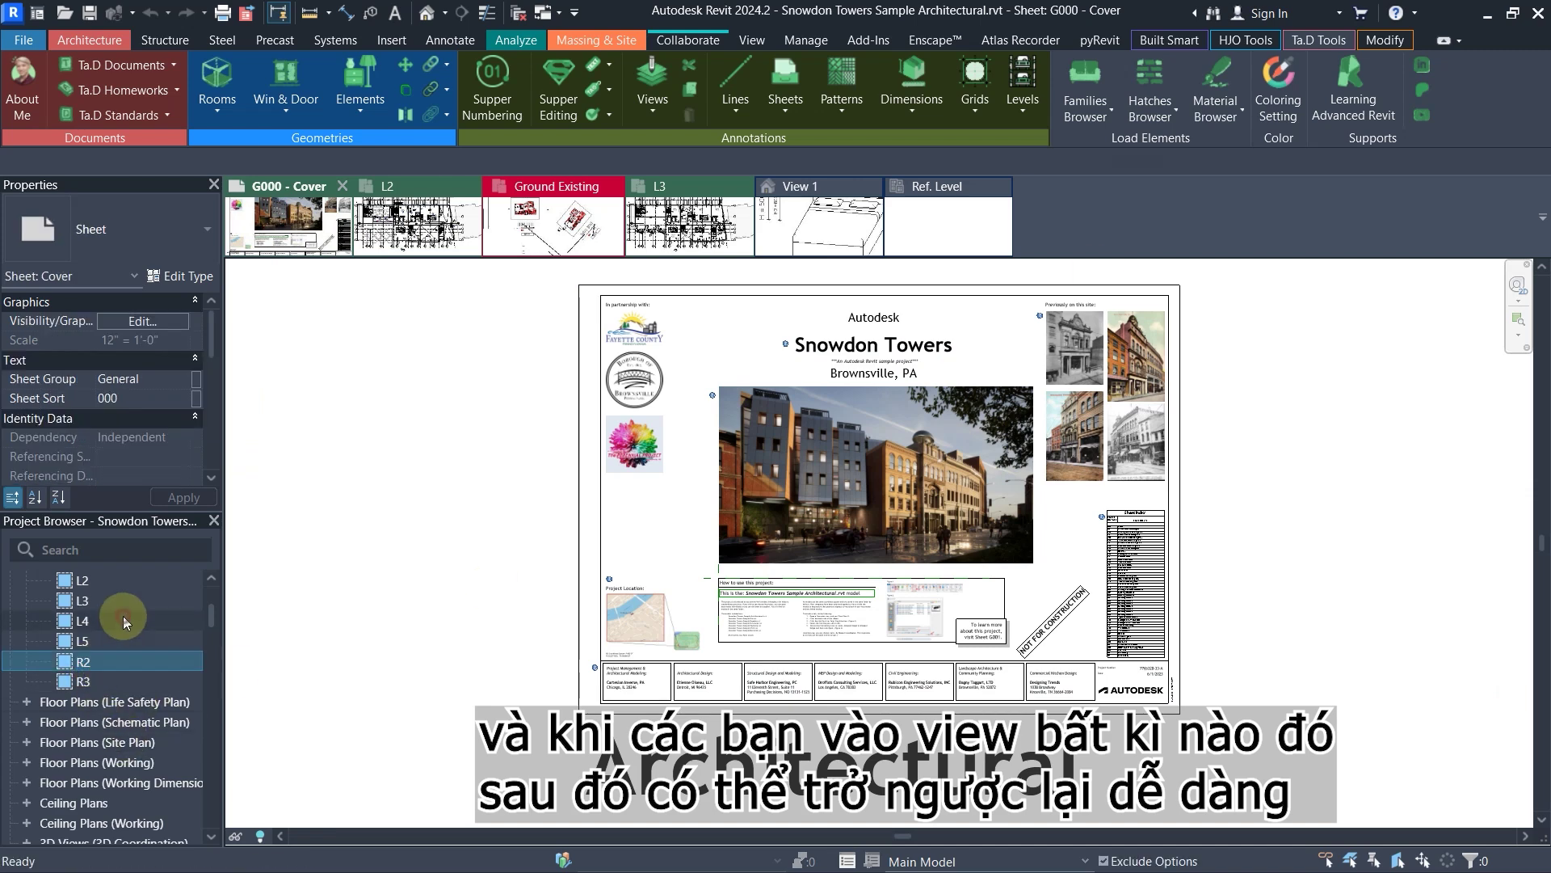
double_click(129, 662)
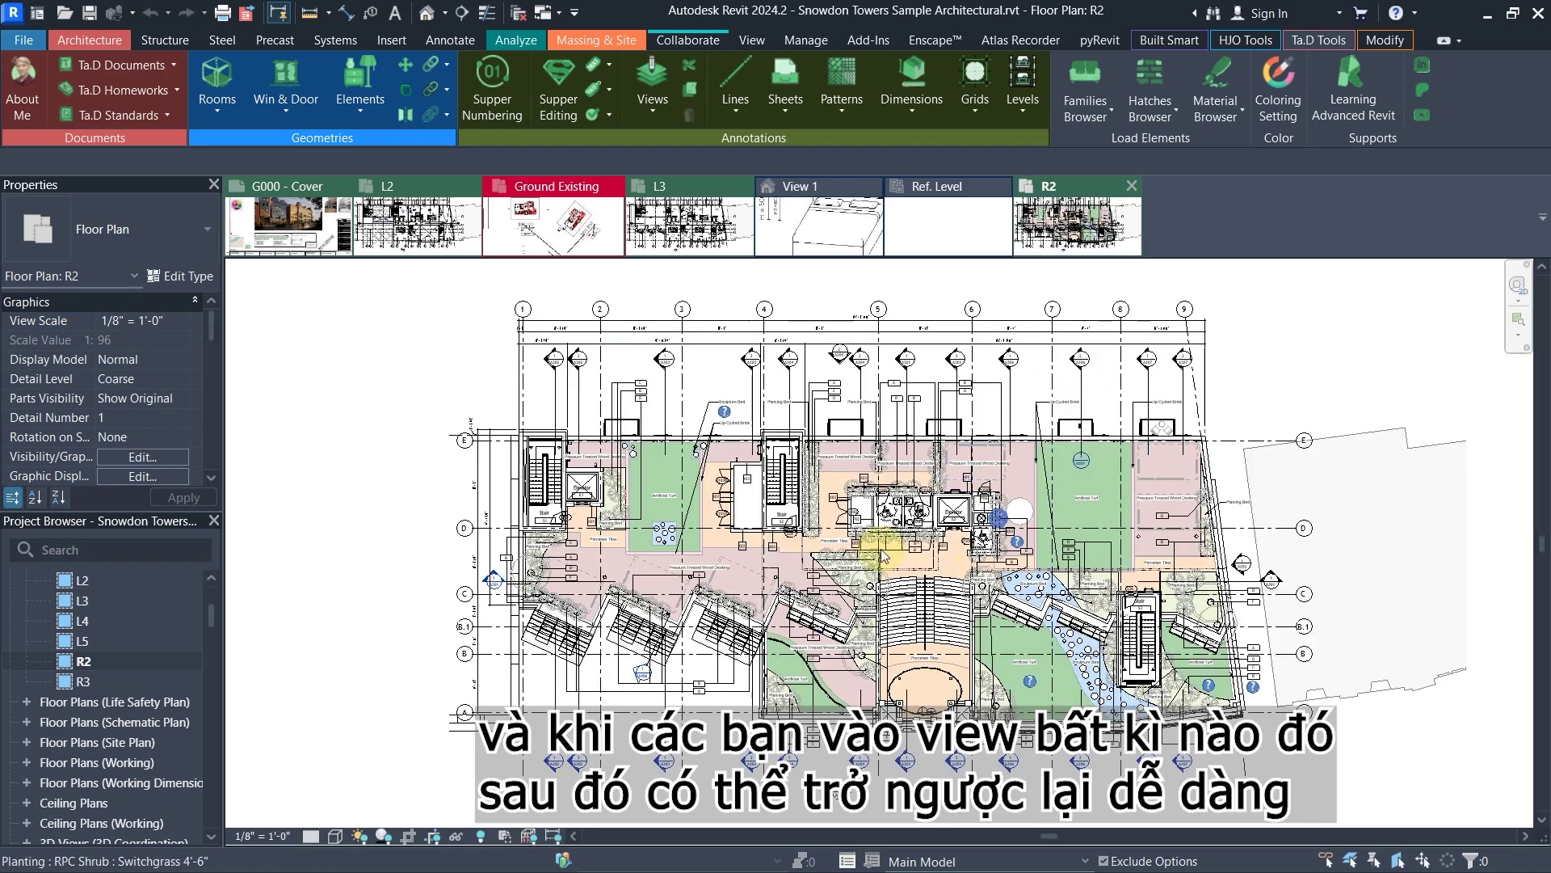
click(299, 224)
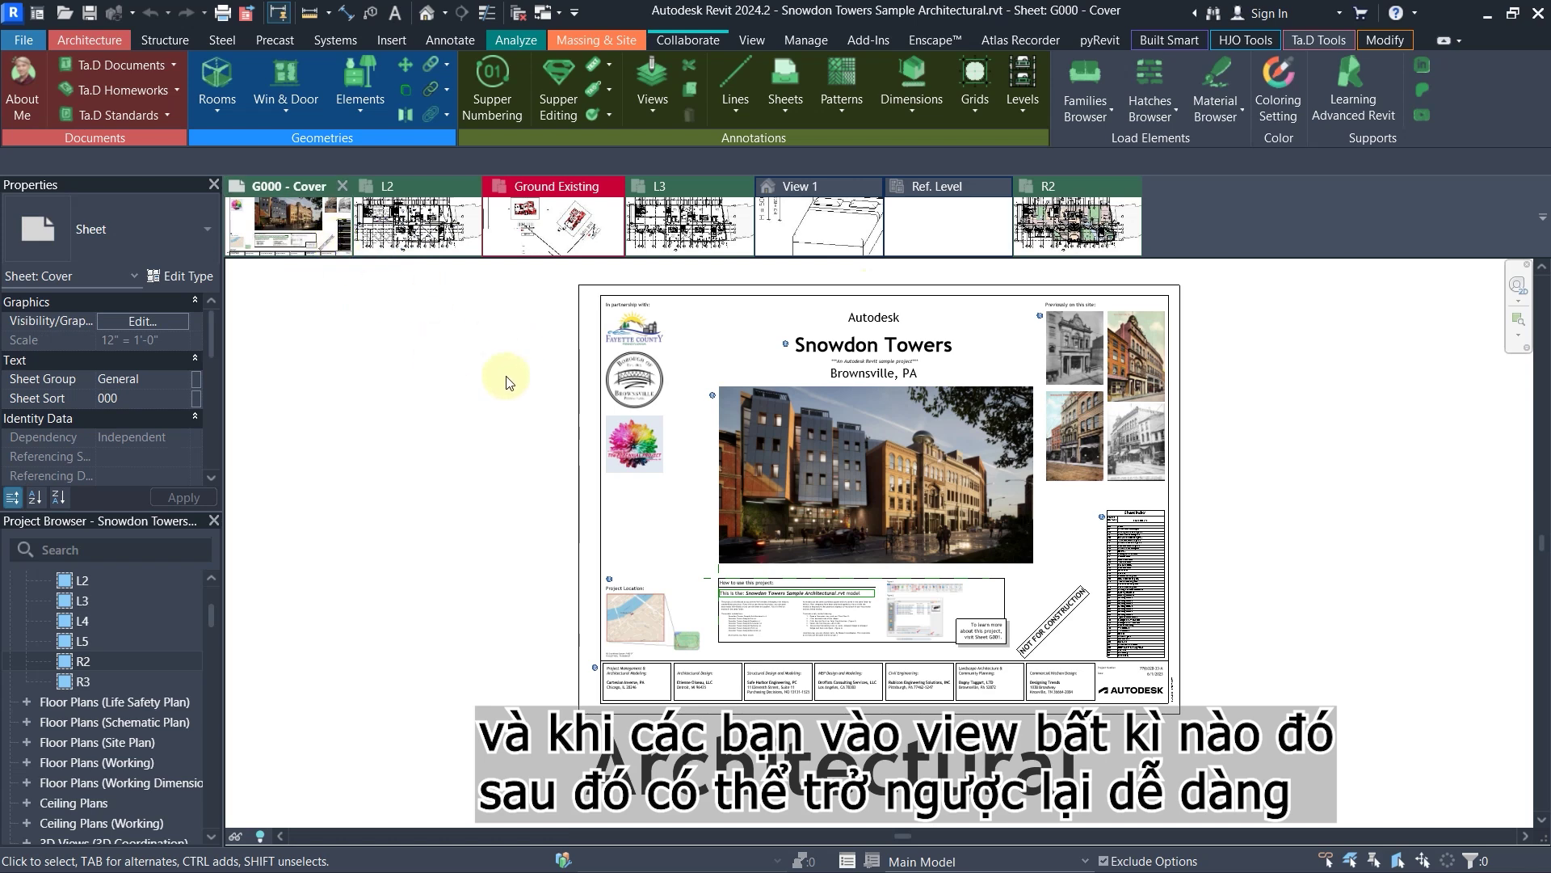
click(1083, 248)
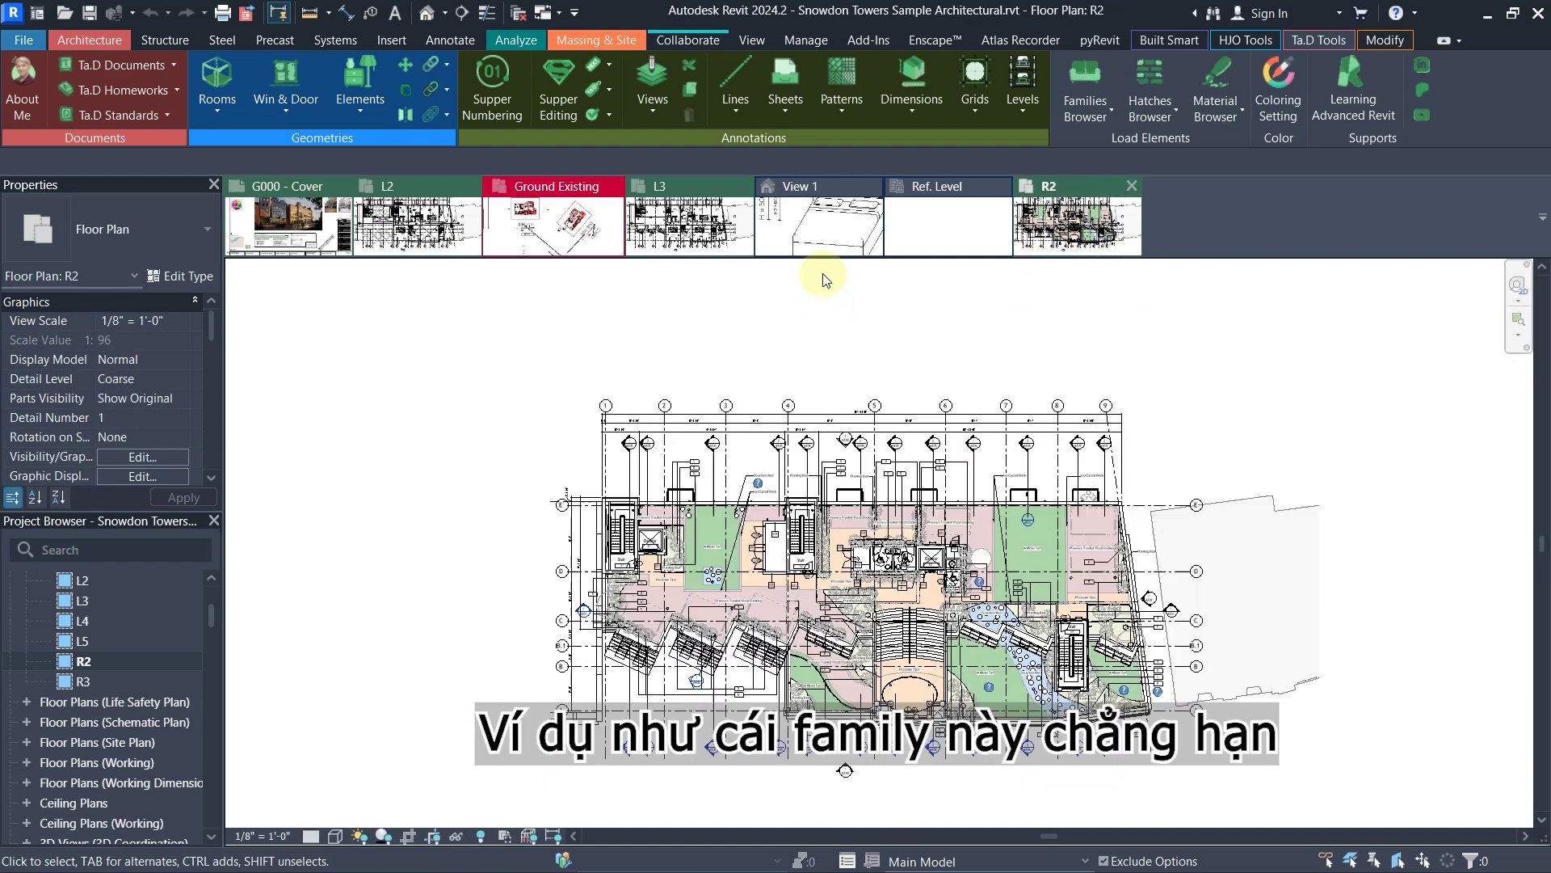
From the double bed's View 1, open the Back and Front elevations, then switch to Ground Existing
click(843, 241)
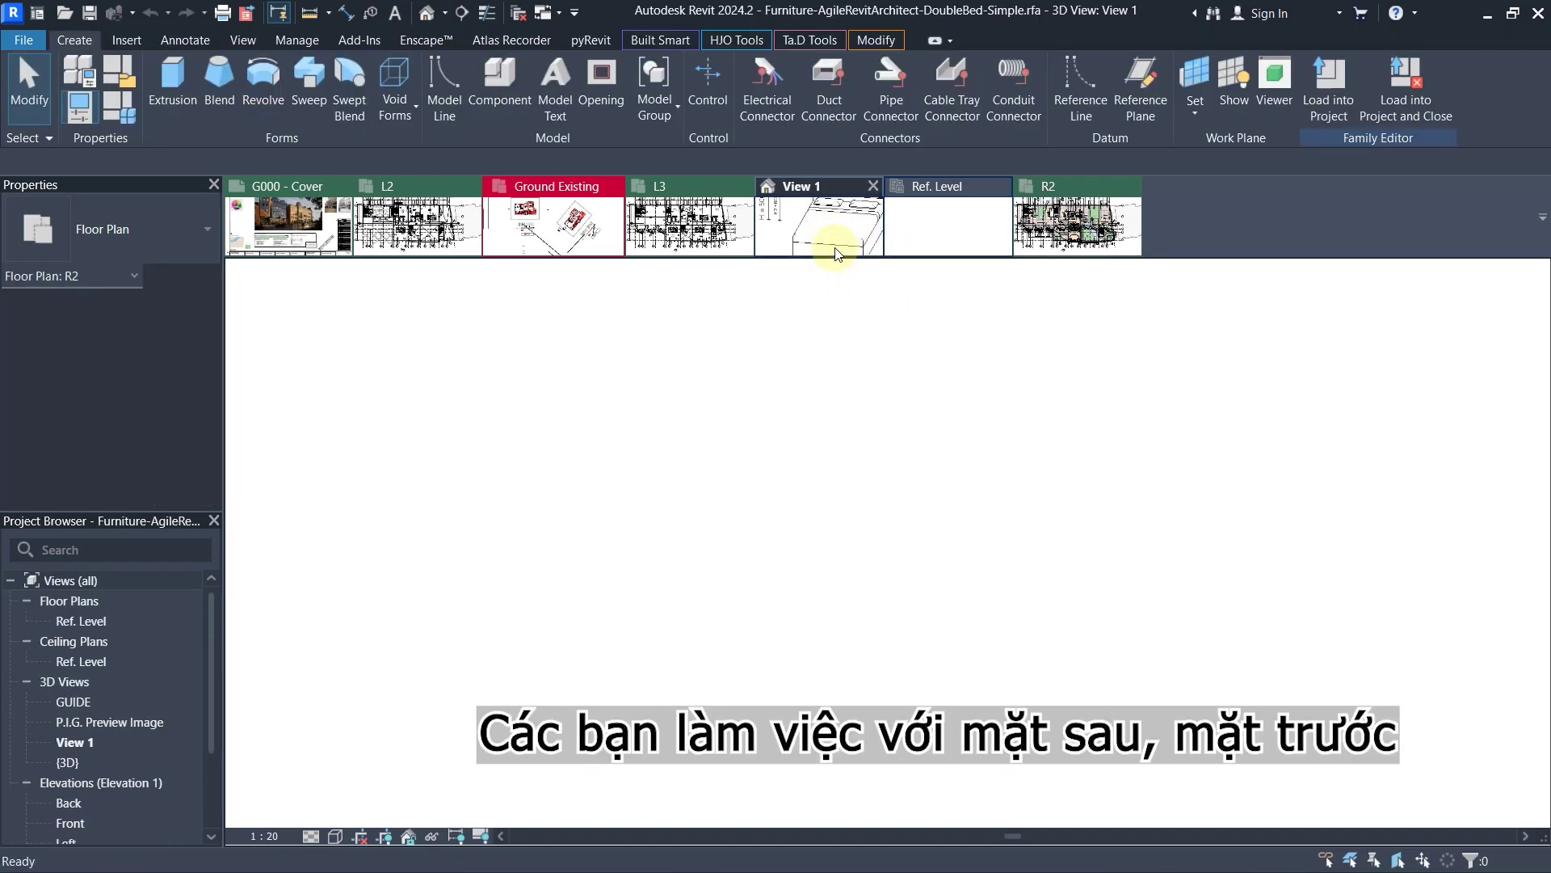
scroll(130, 718, down, 3)
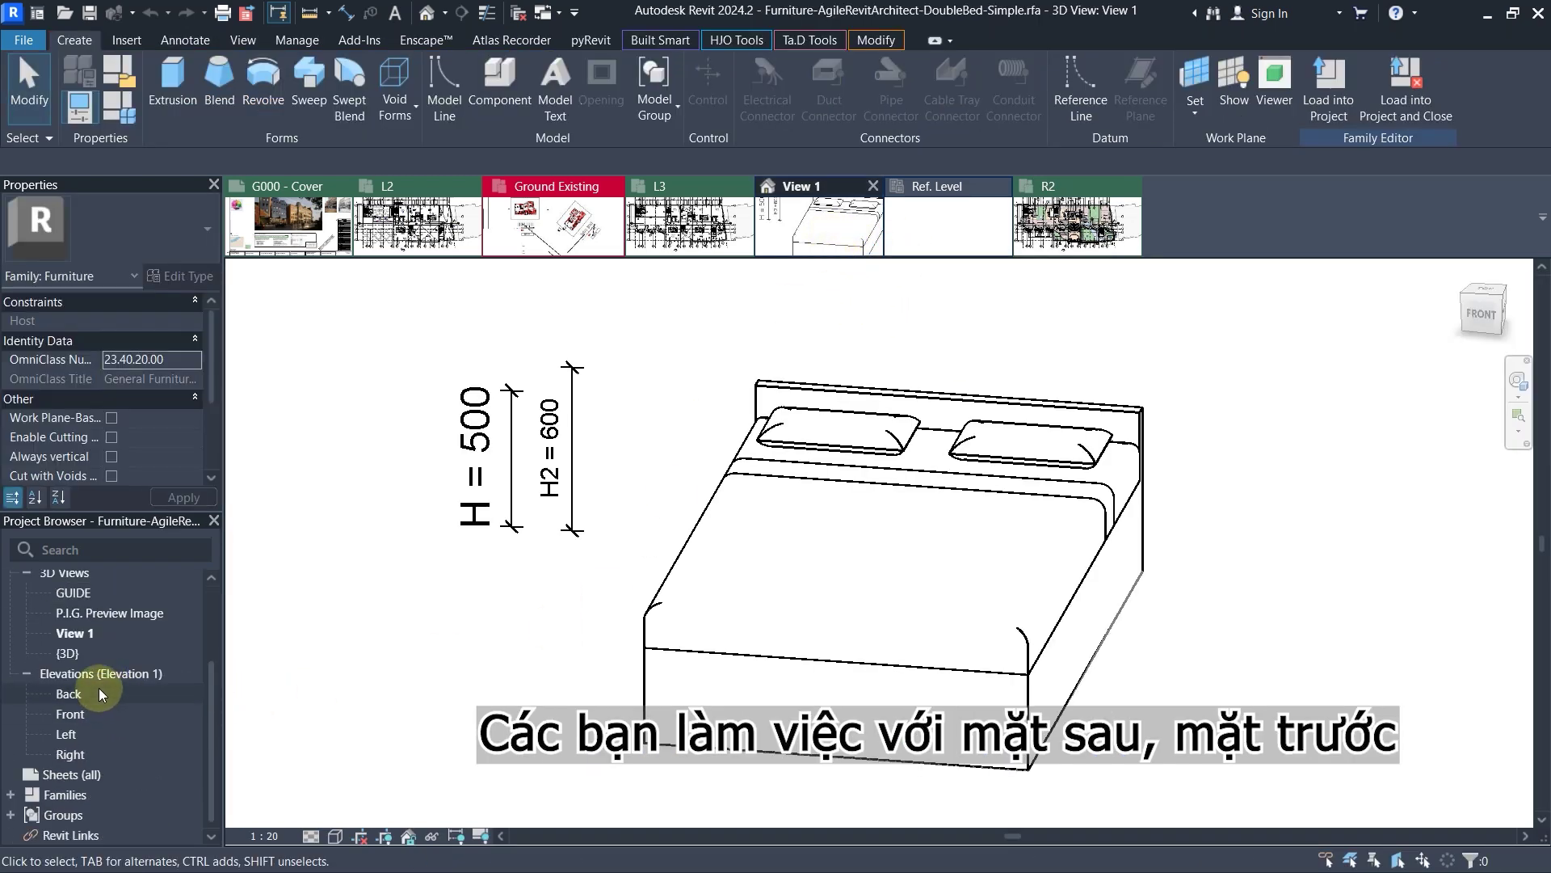
click(69, 693)
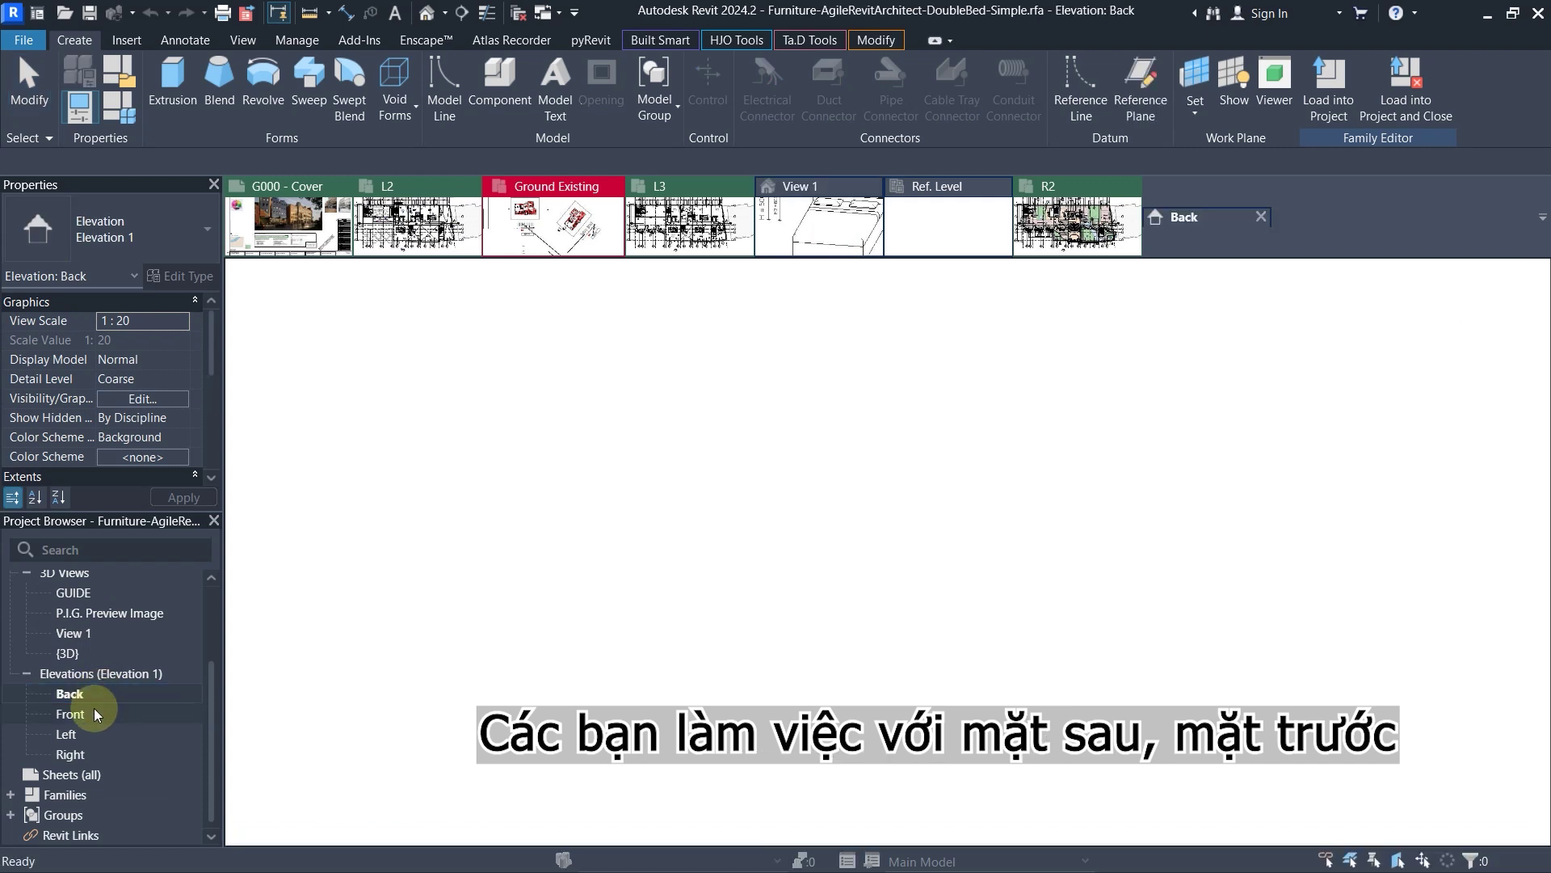
click(95, 714)
double_click(95, 715)
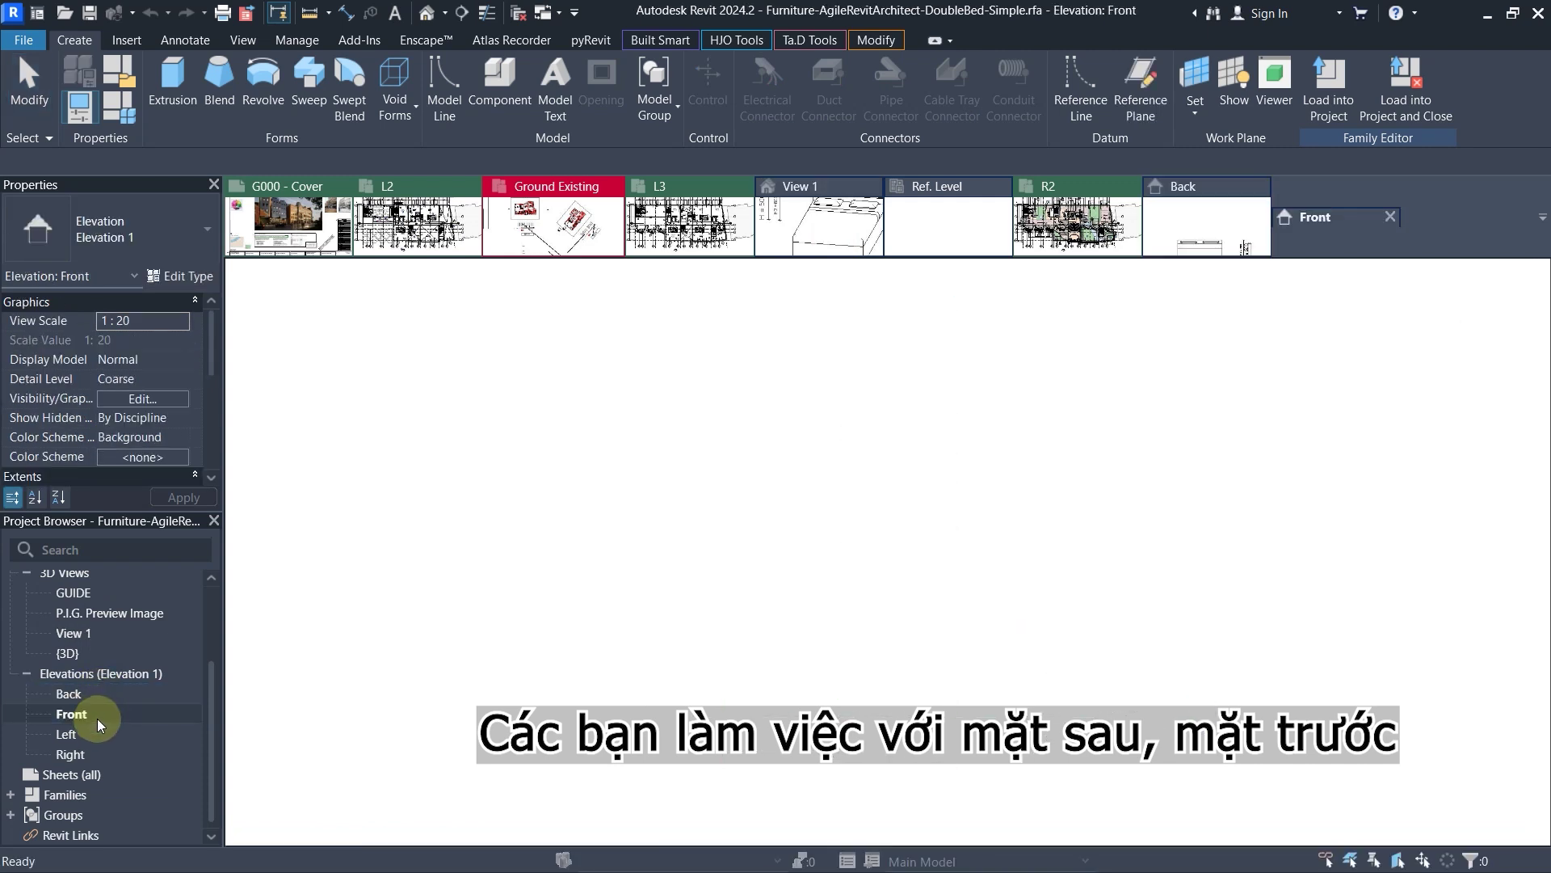
click(1200, 244)
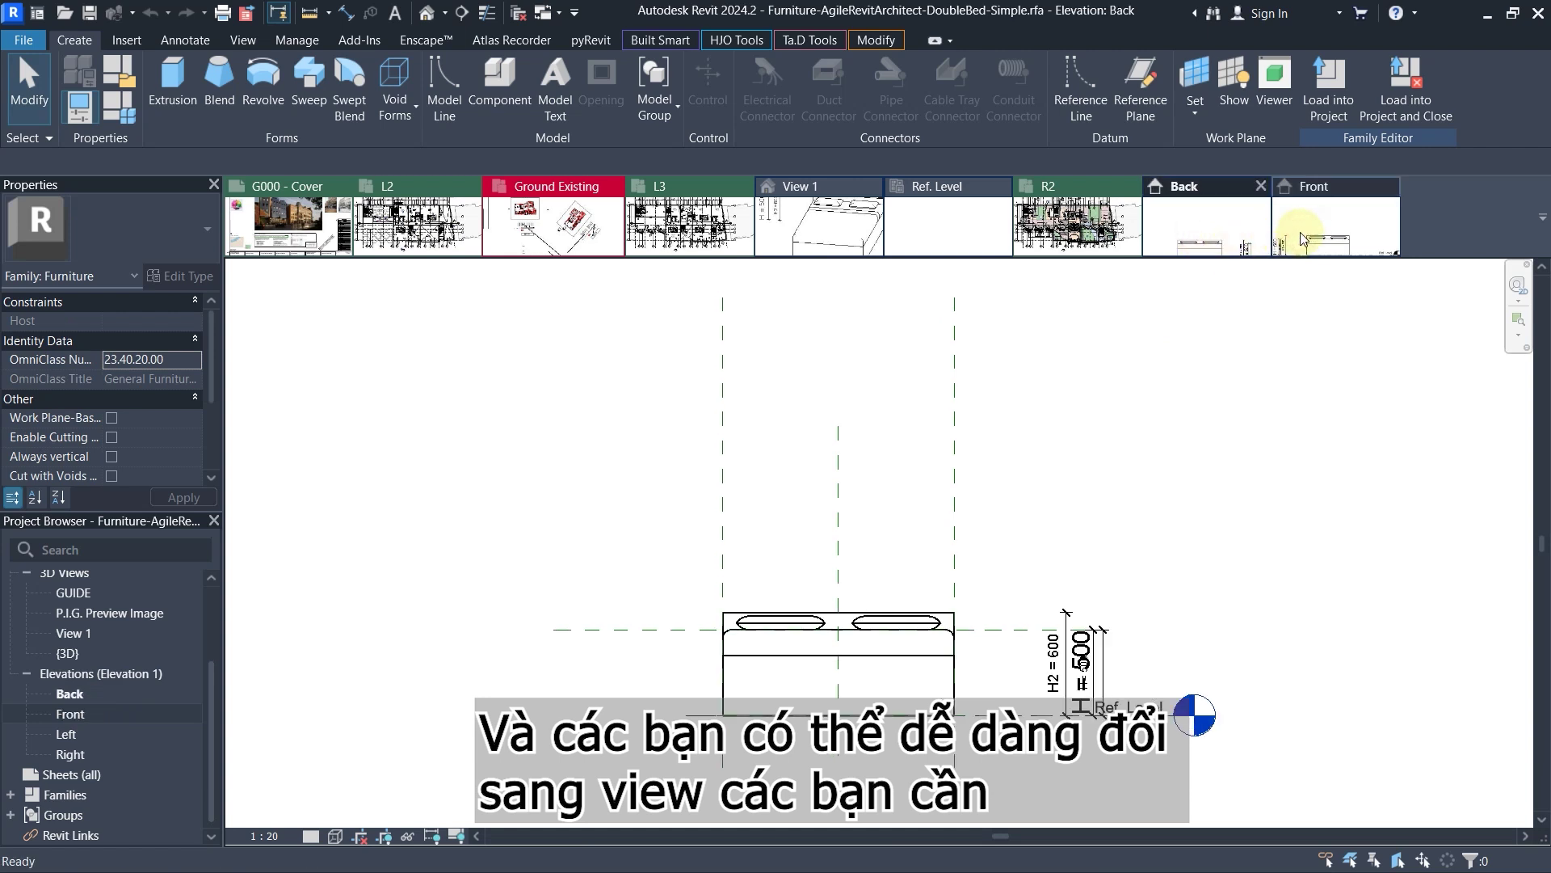
click(1298, 232)
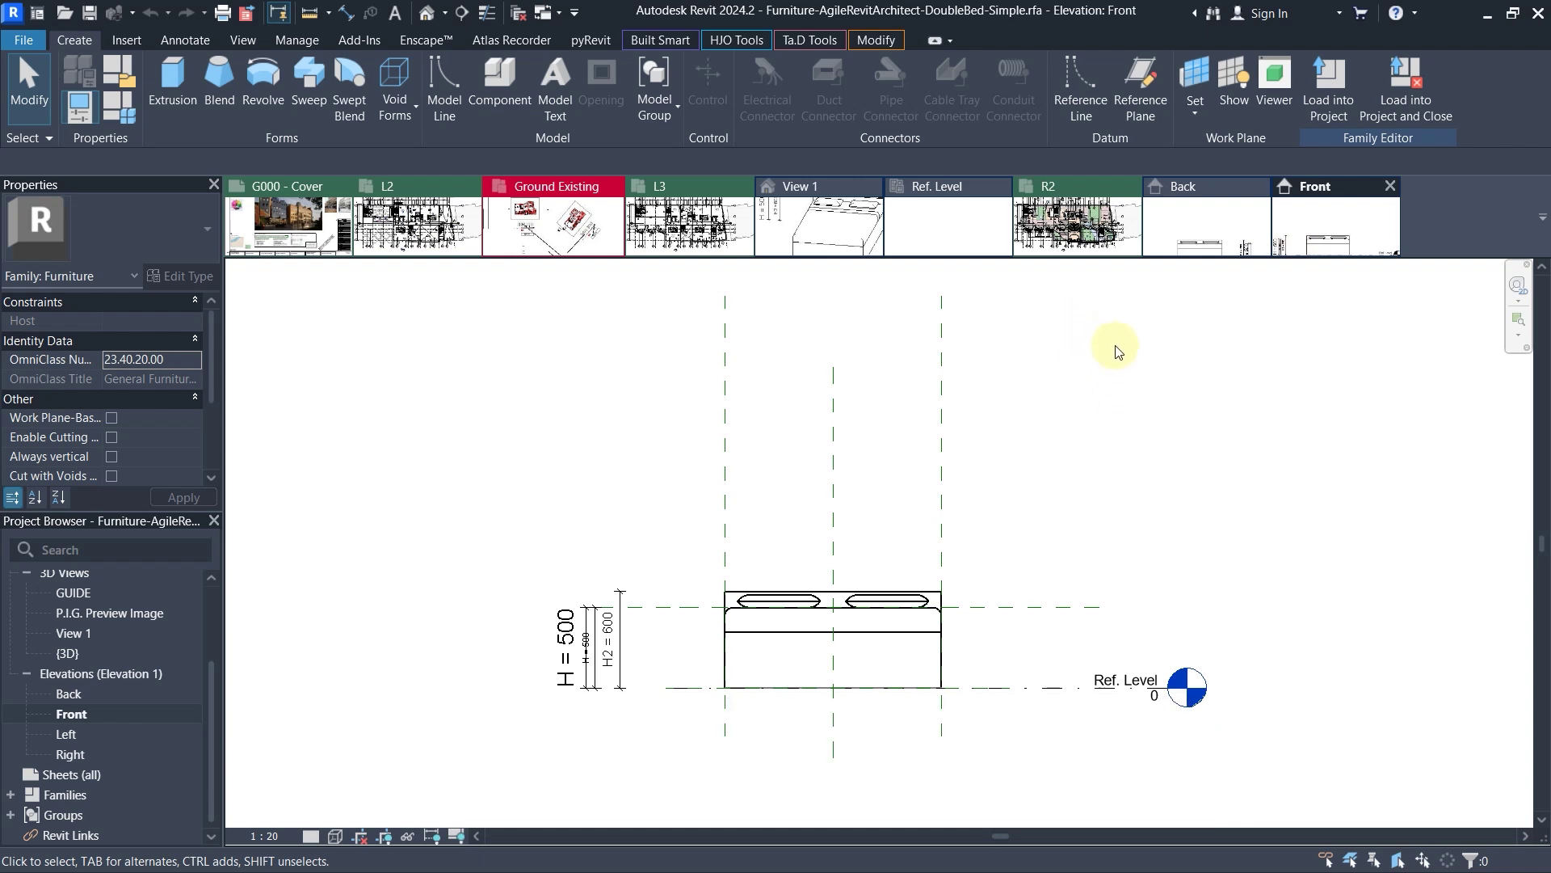
click(594, 253)
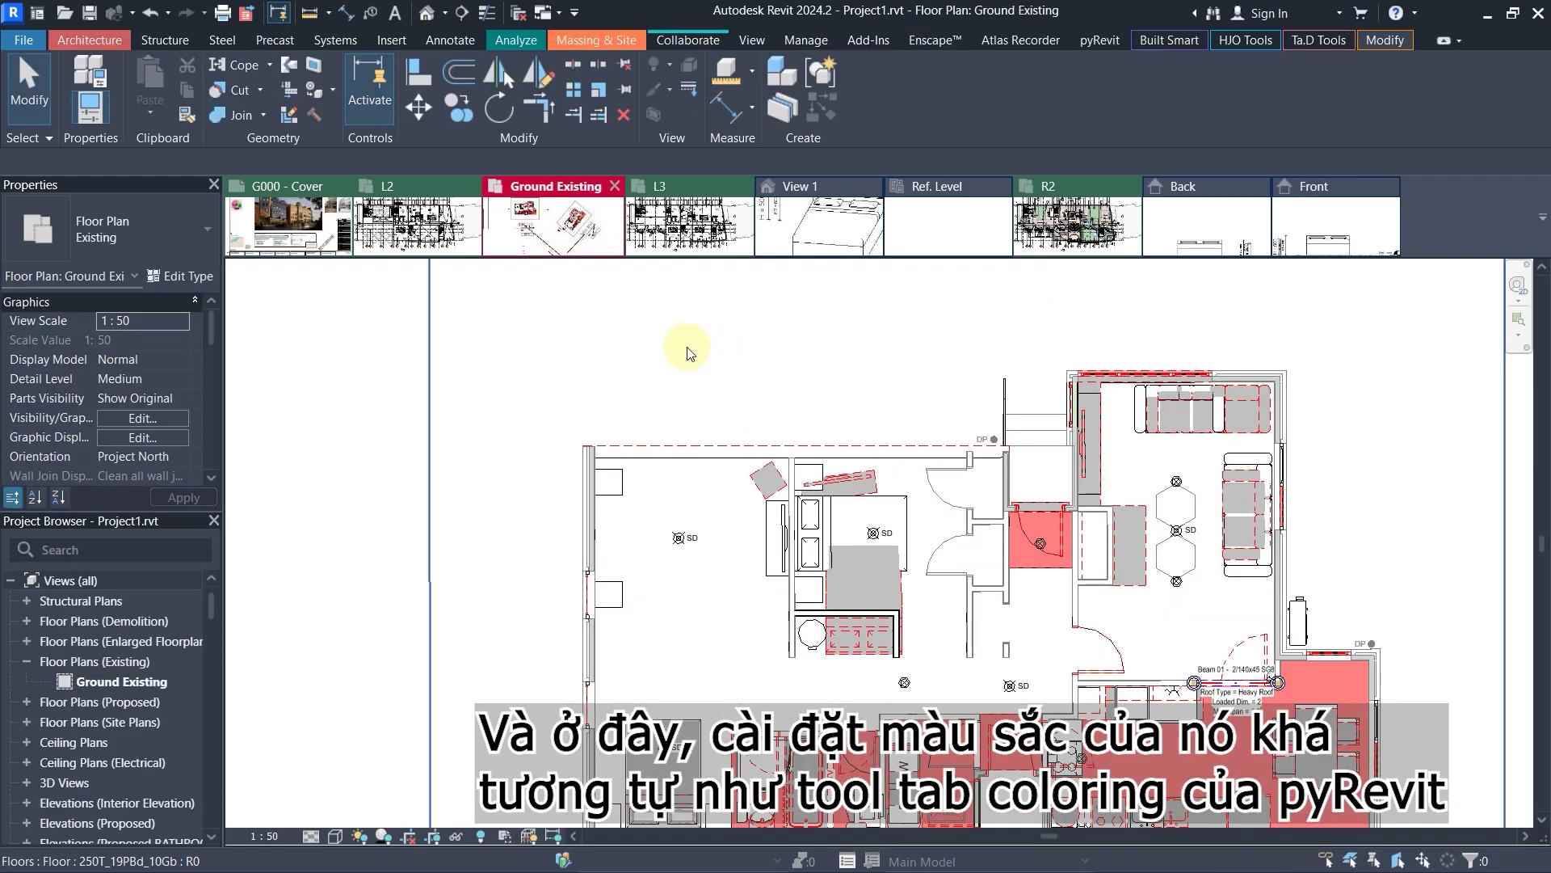
Zoom into the Ground Existing plan and bring up the pyRevit and Ta.D Tools ribbons
middle_drag(668, 317, 744, 526)
scroll(744, 526, up, 2)
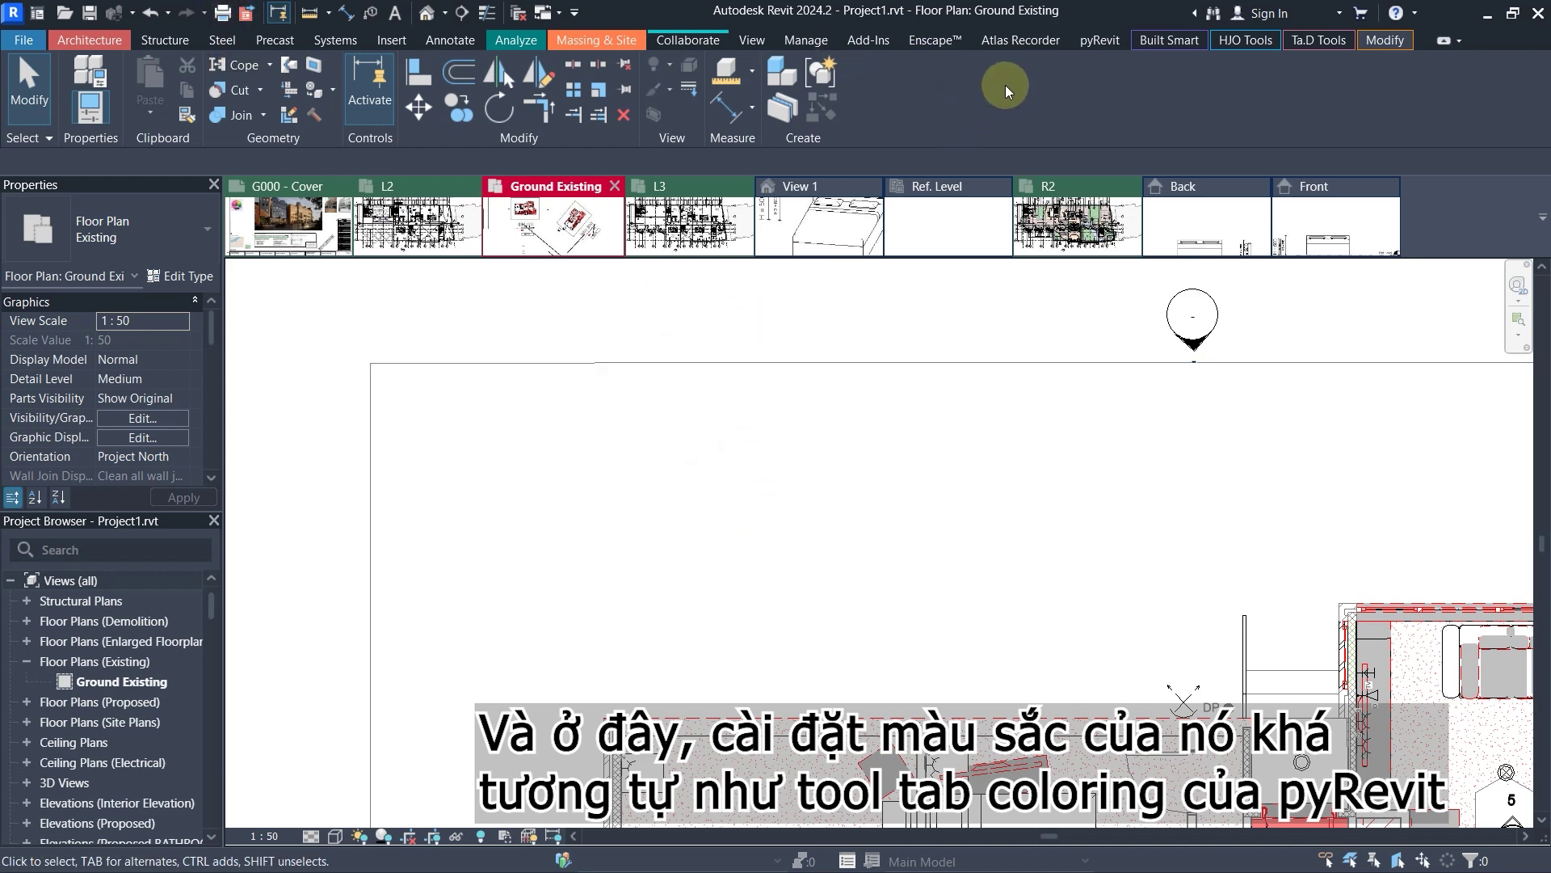
click(1091, 40)
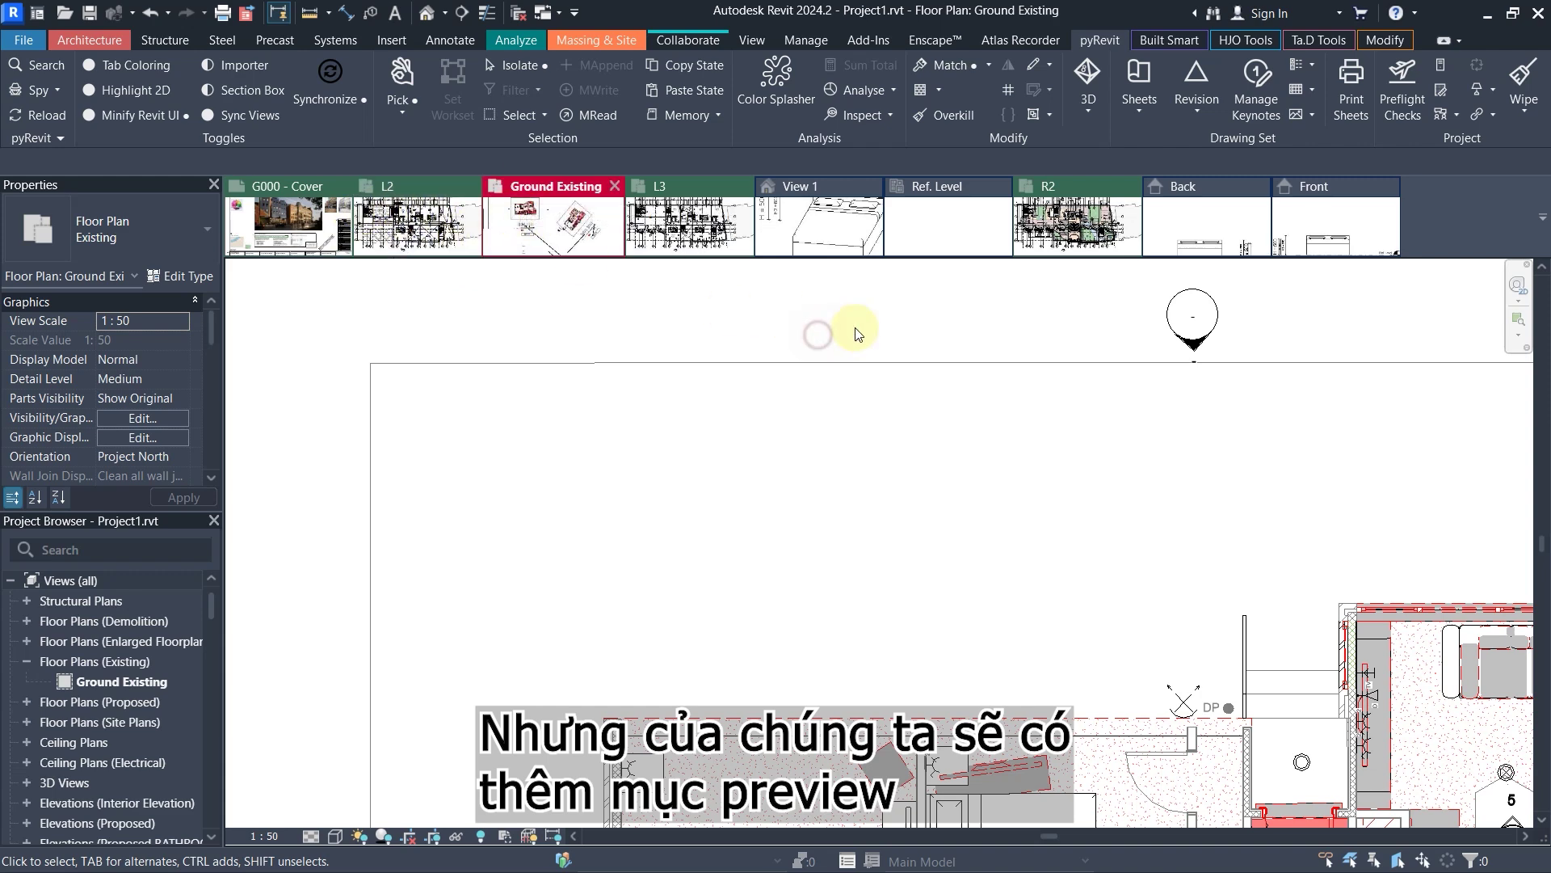
click(1317, 42)
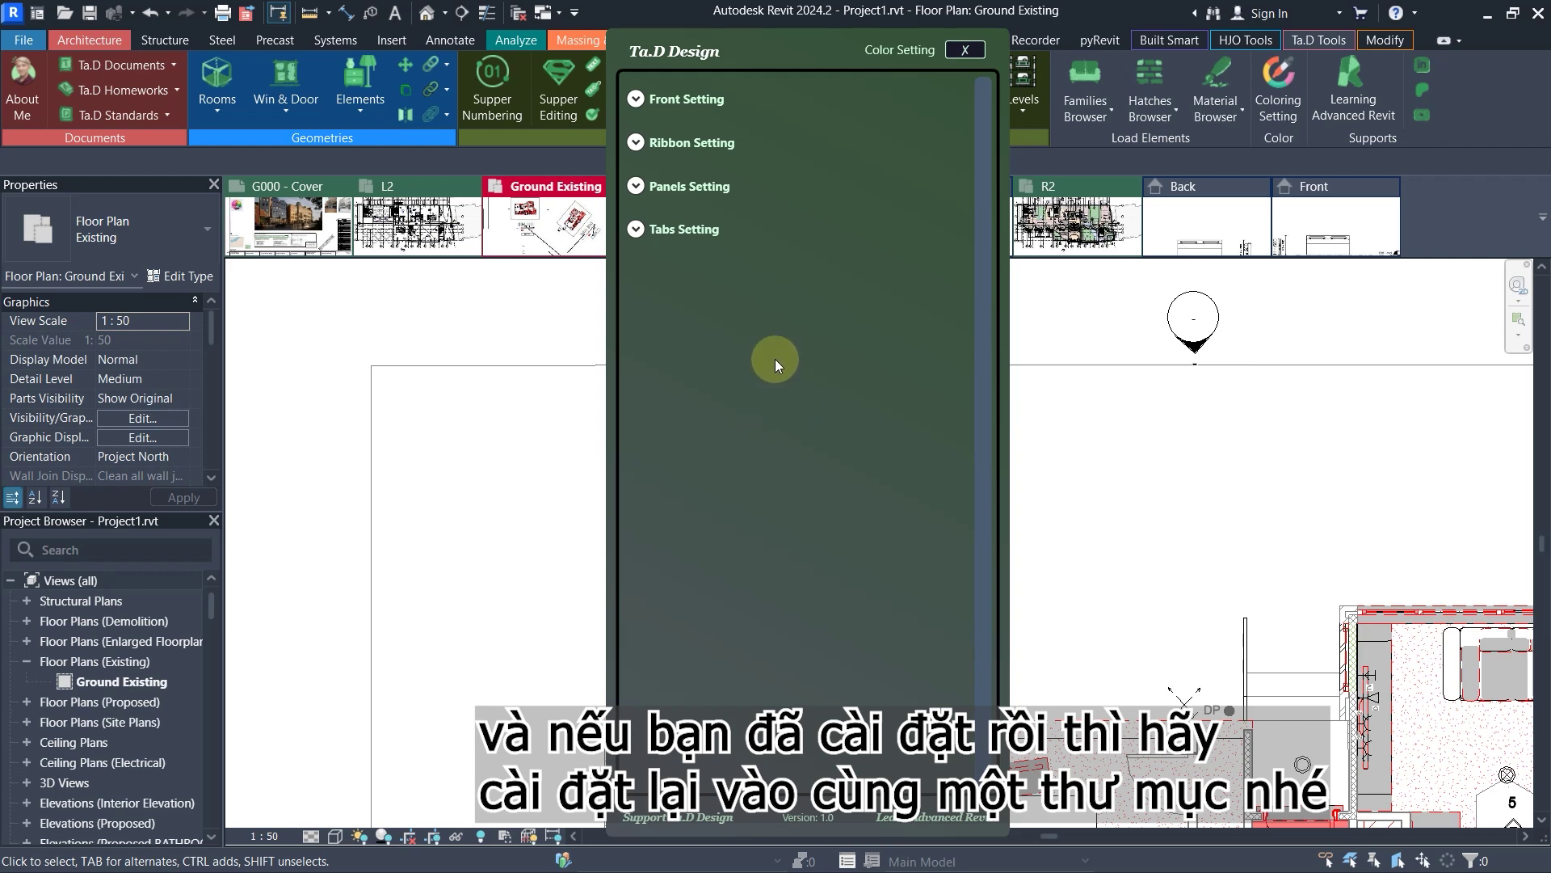
Close the Ta.D Design colour settings and expand the Win & Door tools list
click(965, 50)
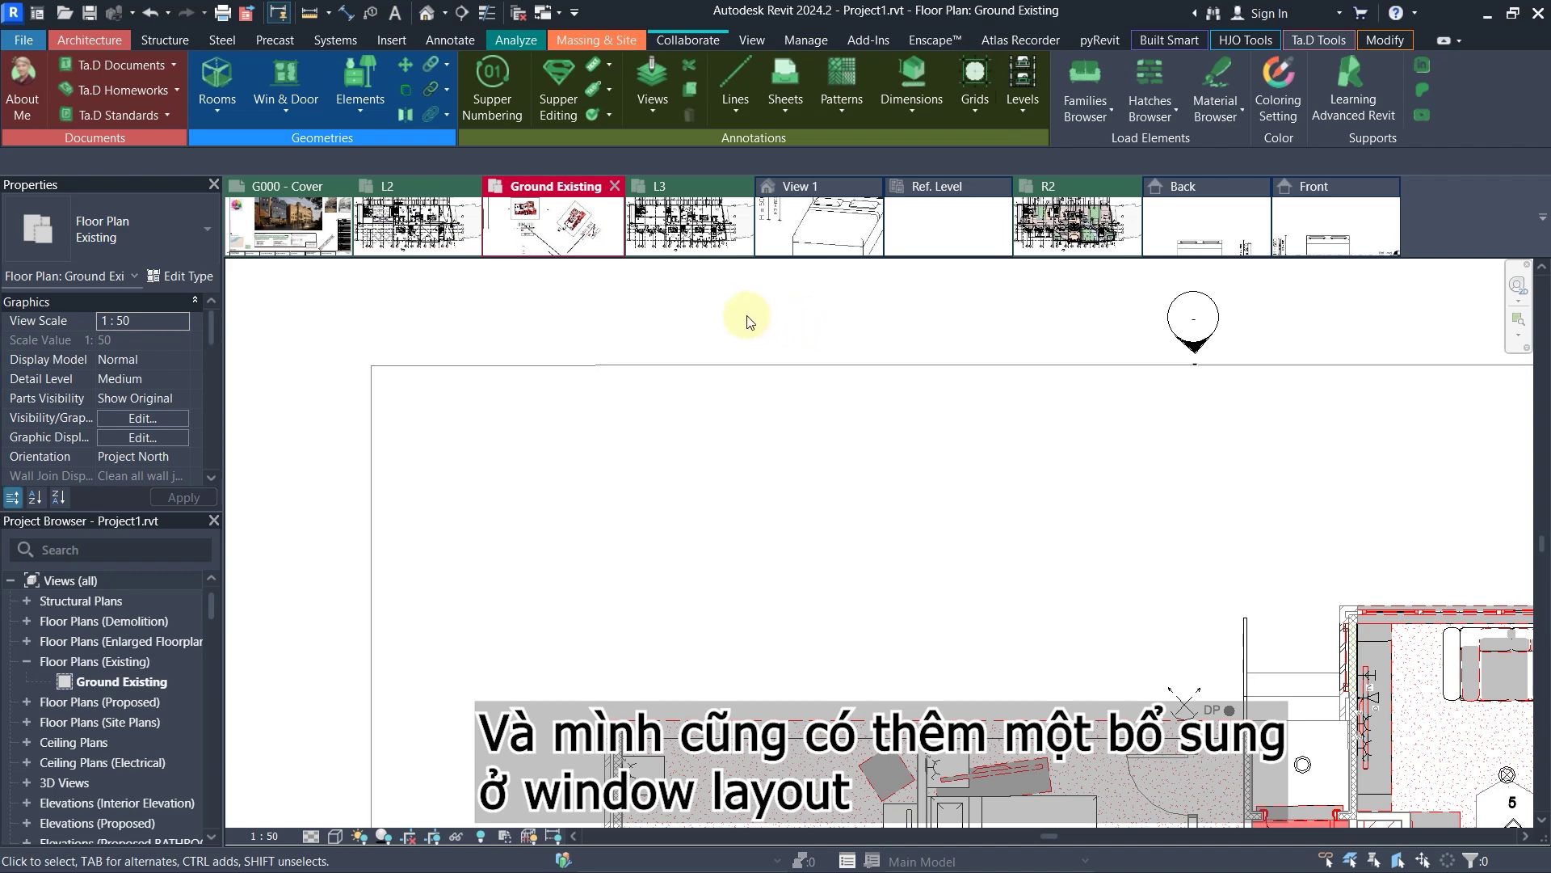
click(286, 110)
Start the Win & Door layout tool and set the source to On Link Model
click(323, 147)
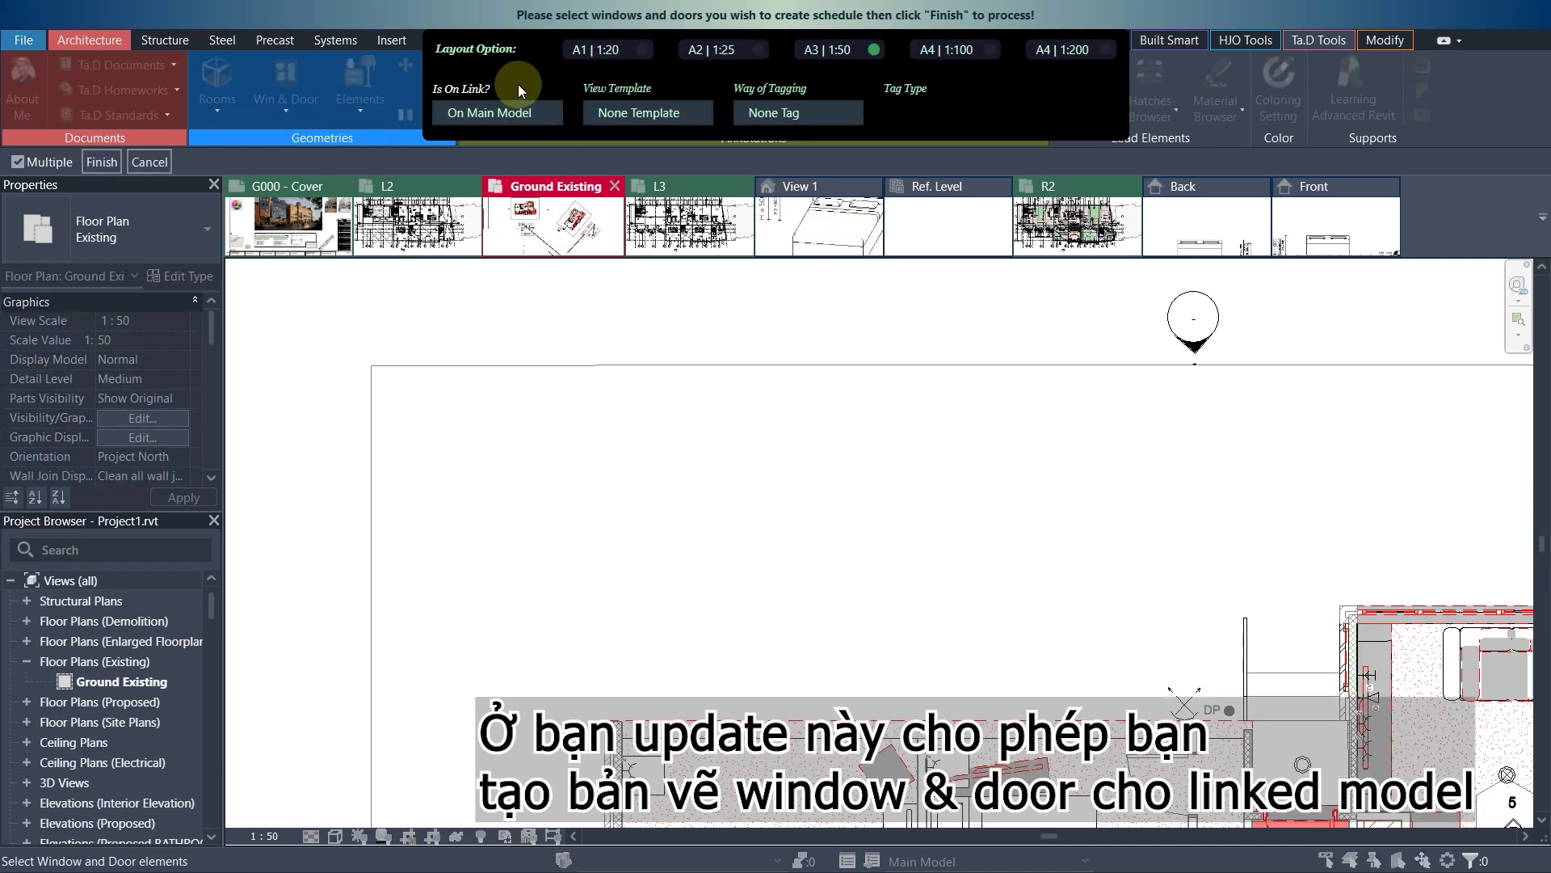
scroll(929, 453, down, 2)
scroll(931, 445, down, 2)
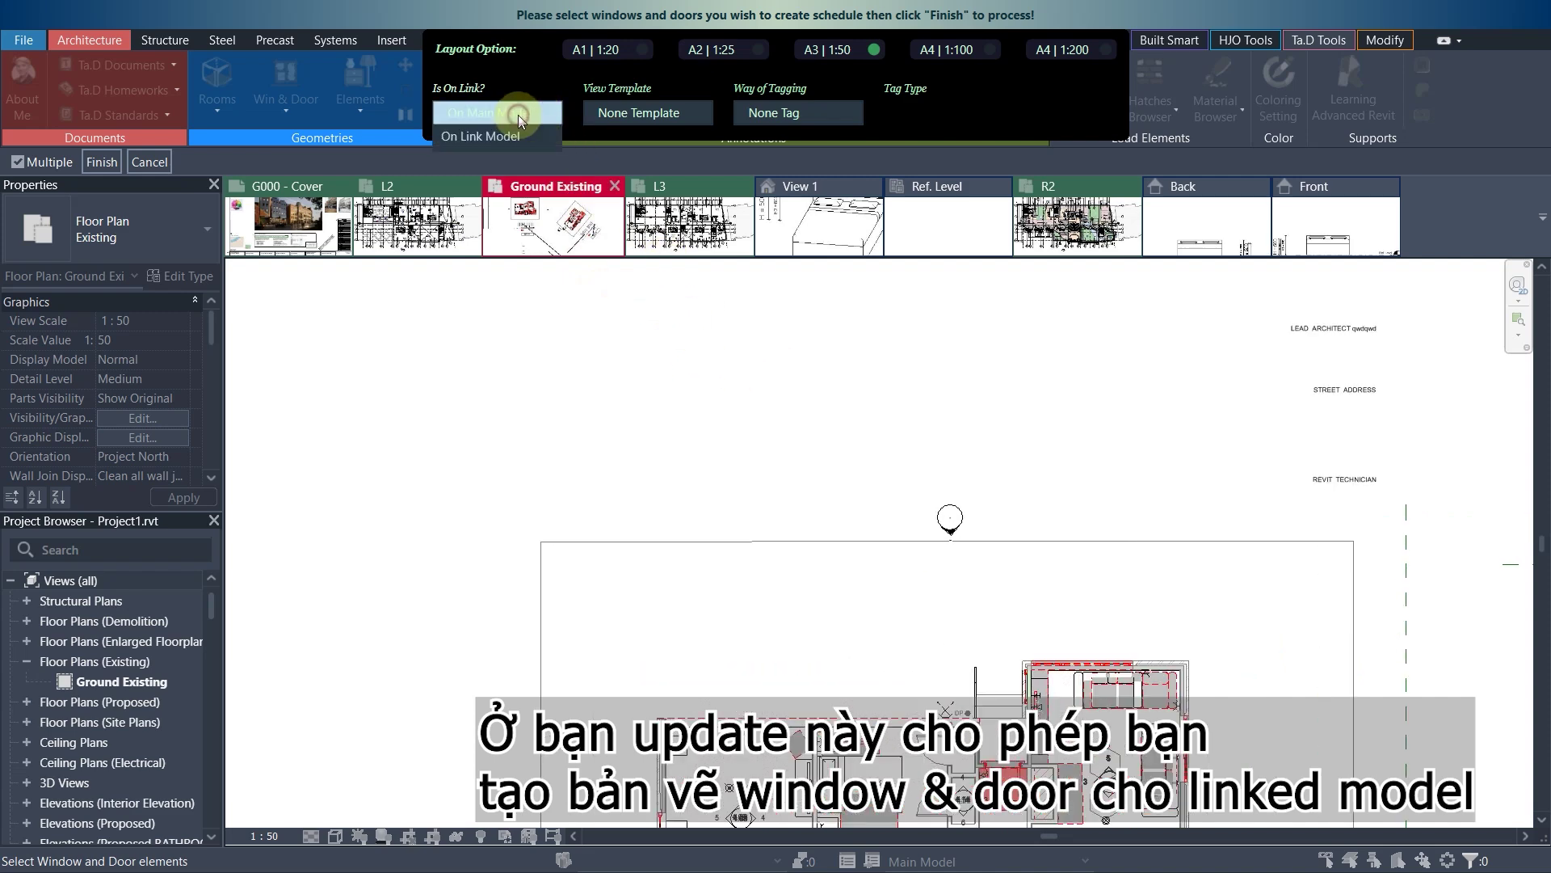
click(513, 116)
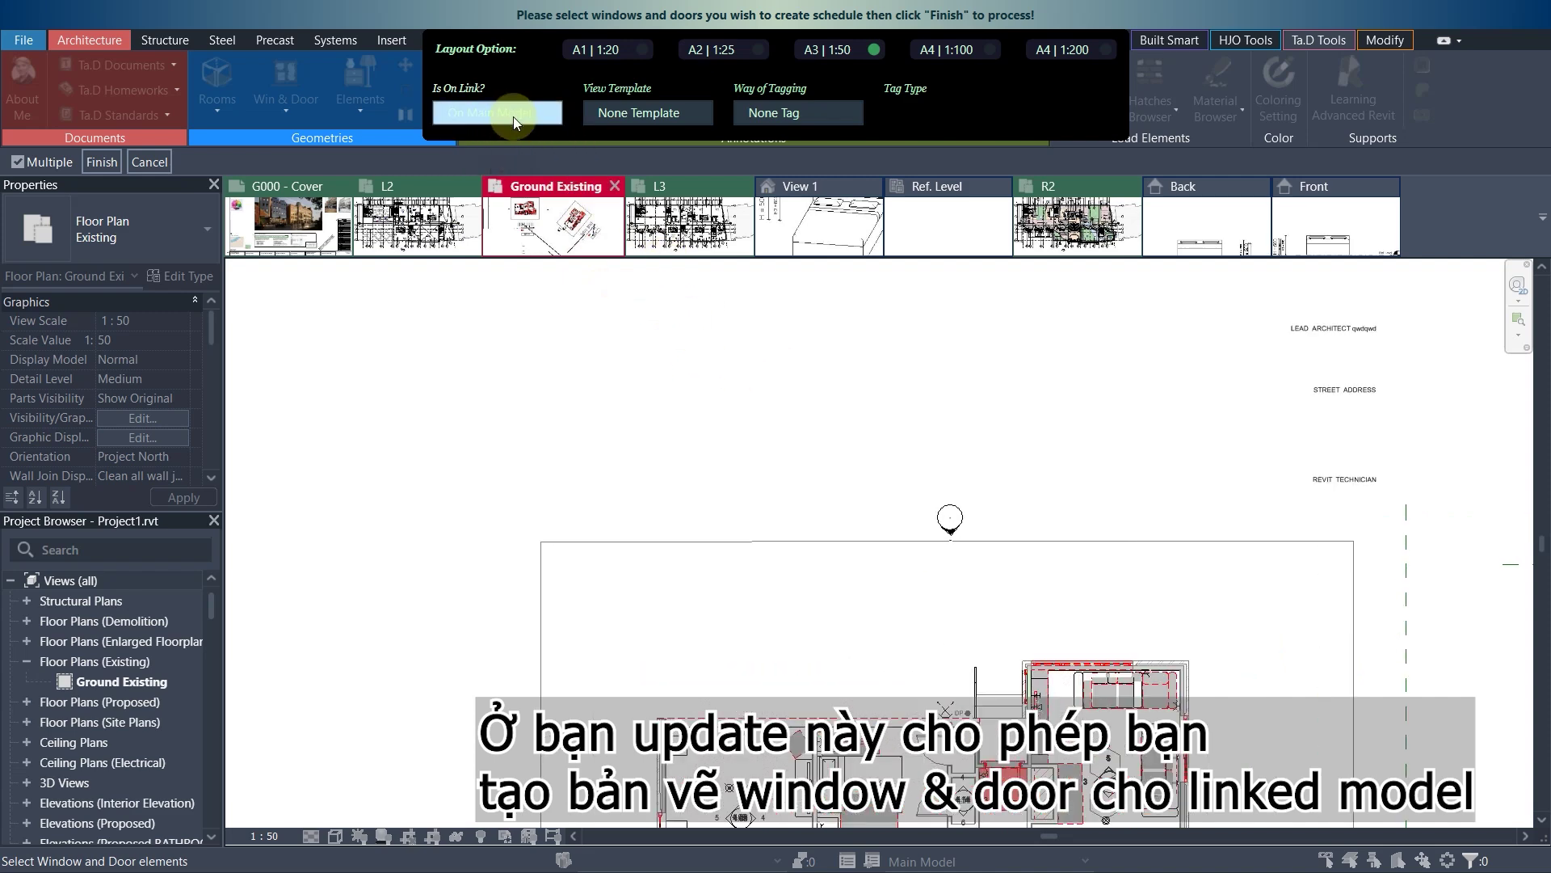
click(512, 113)
click(515, 167)
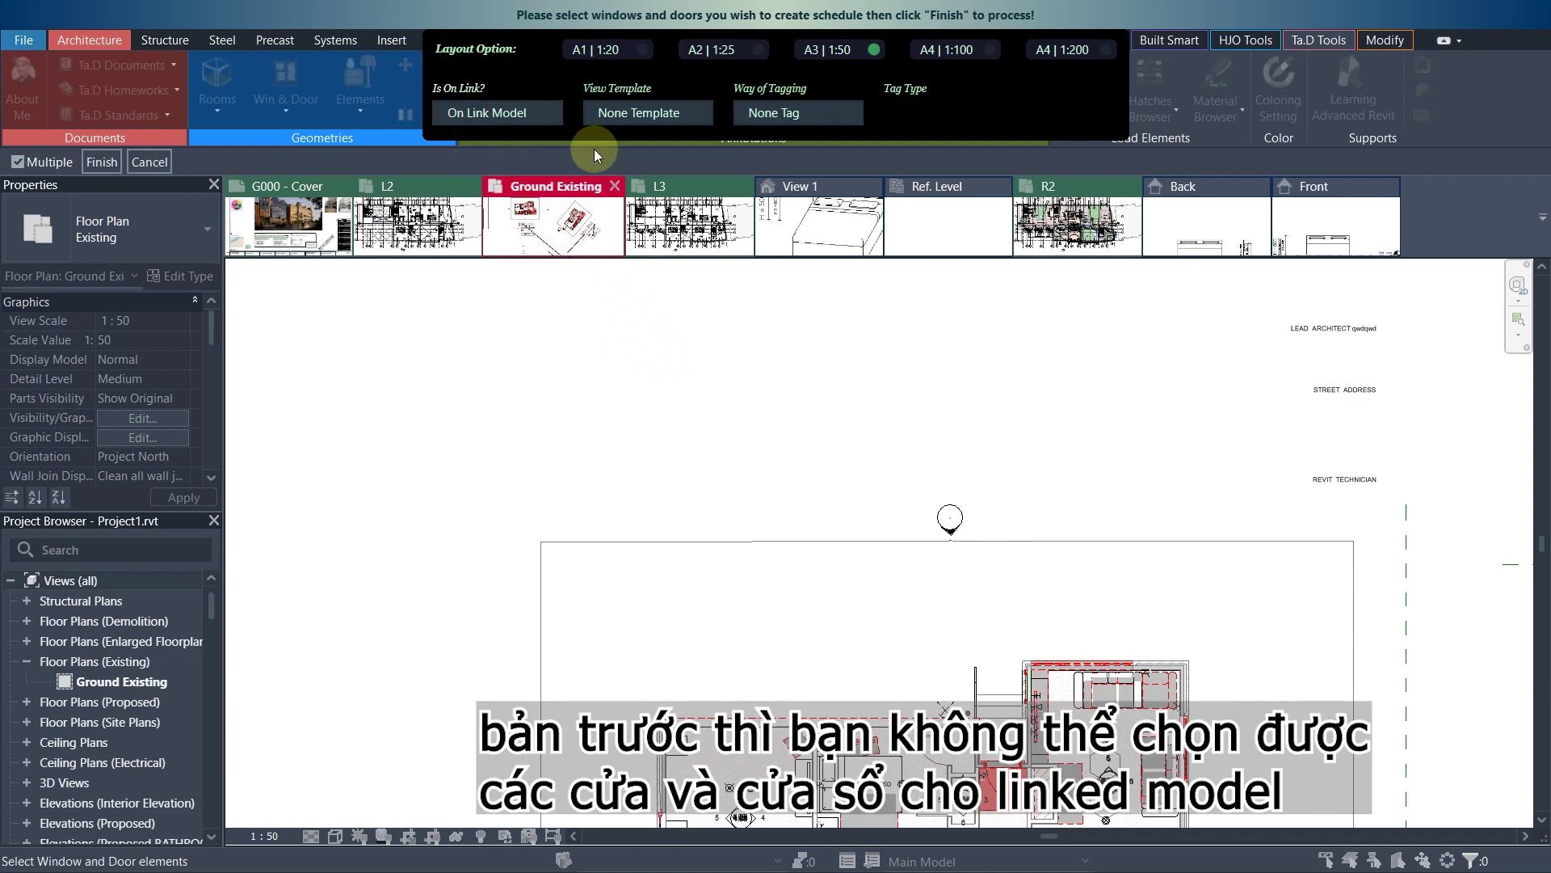
Bring the linked model into view, reconfirm On Link Model, and box-select its windows and doors
scroll(796, 374, down, 5)
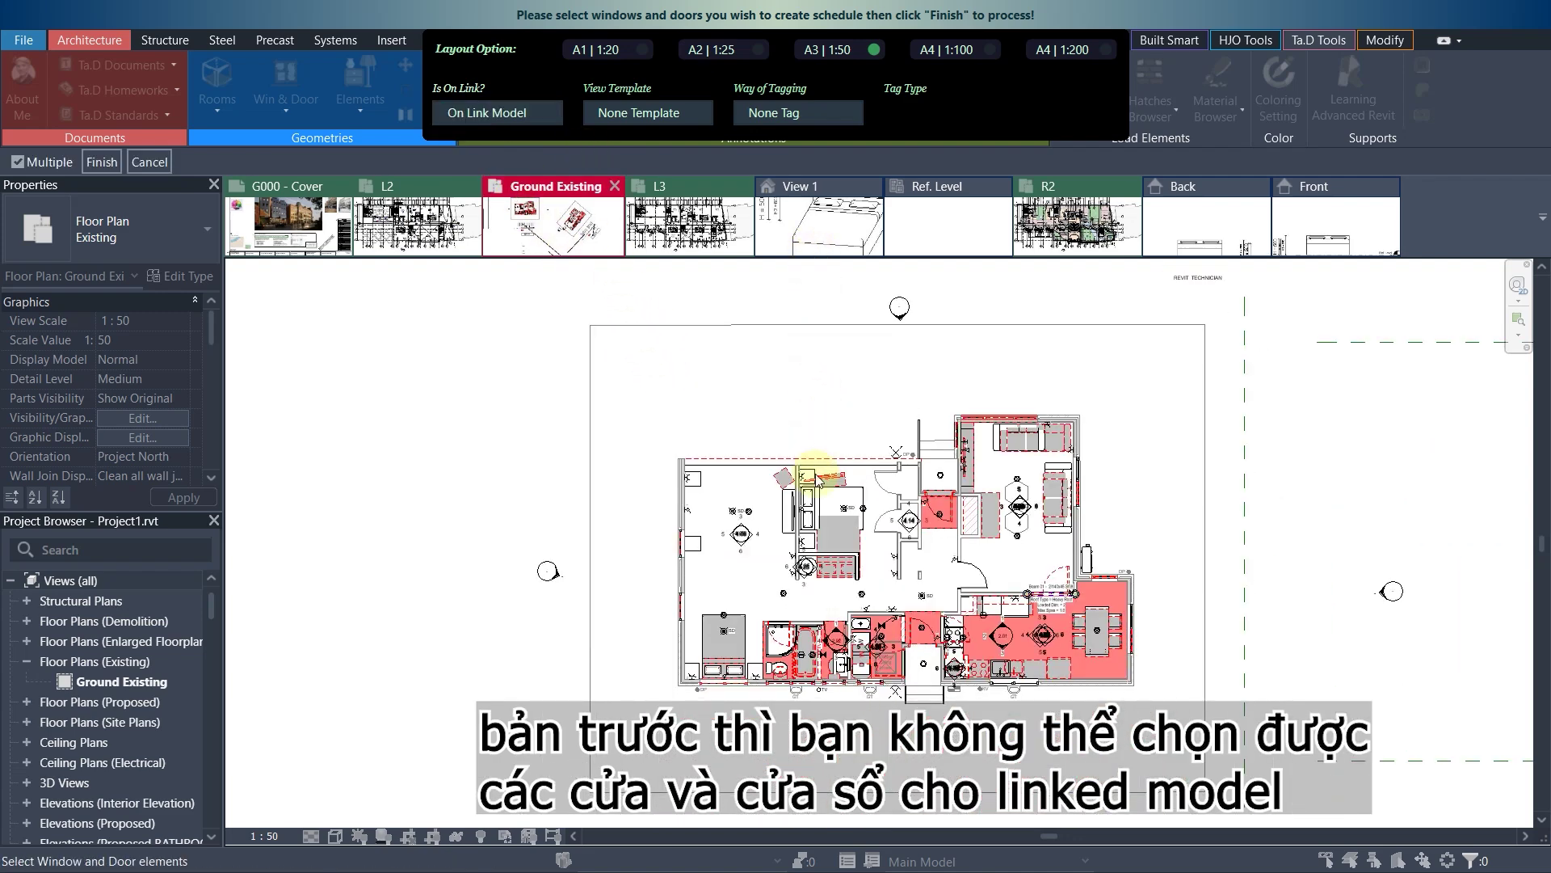
scroll(835, 356, down, 5)
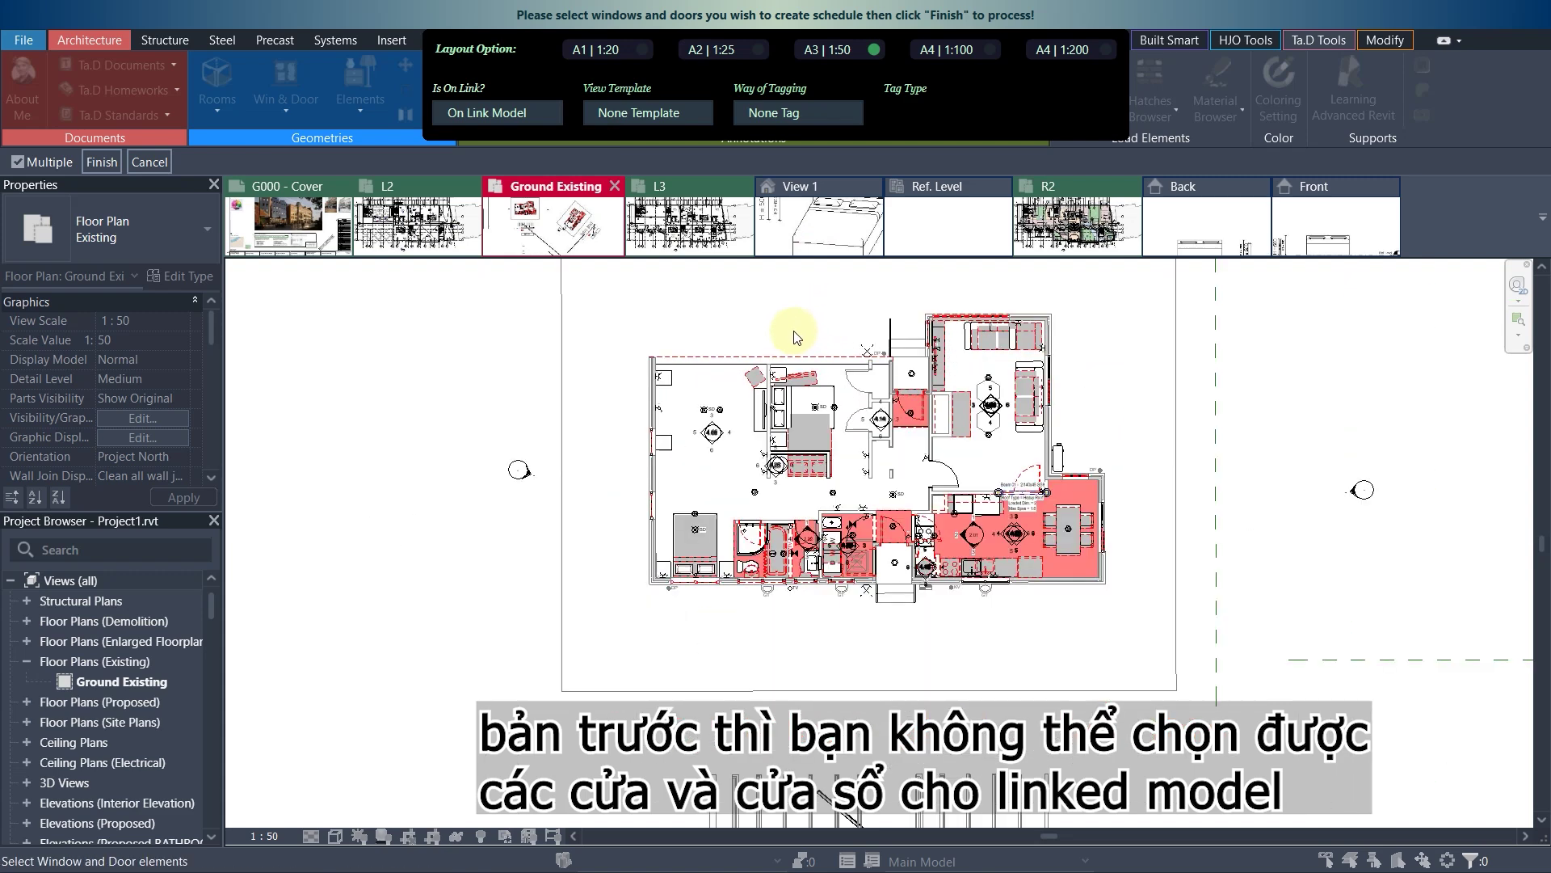
middle_drag(1219, 464, 426, 357)
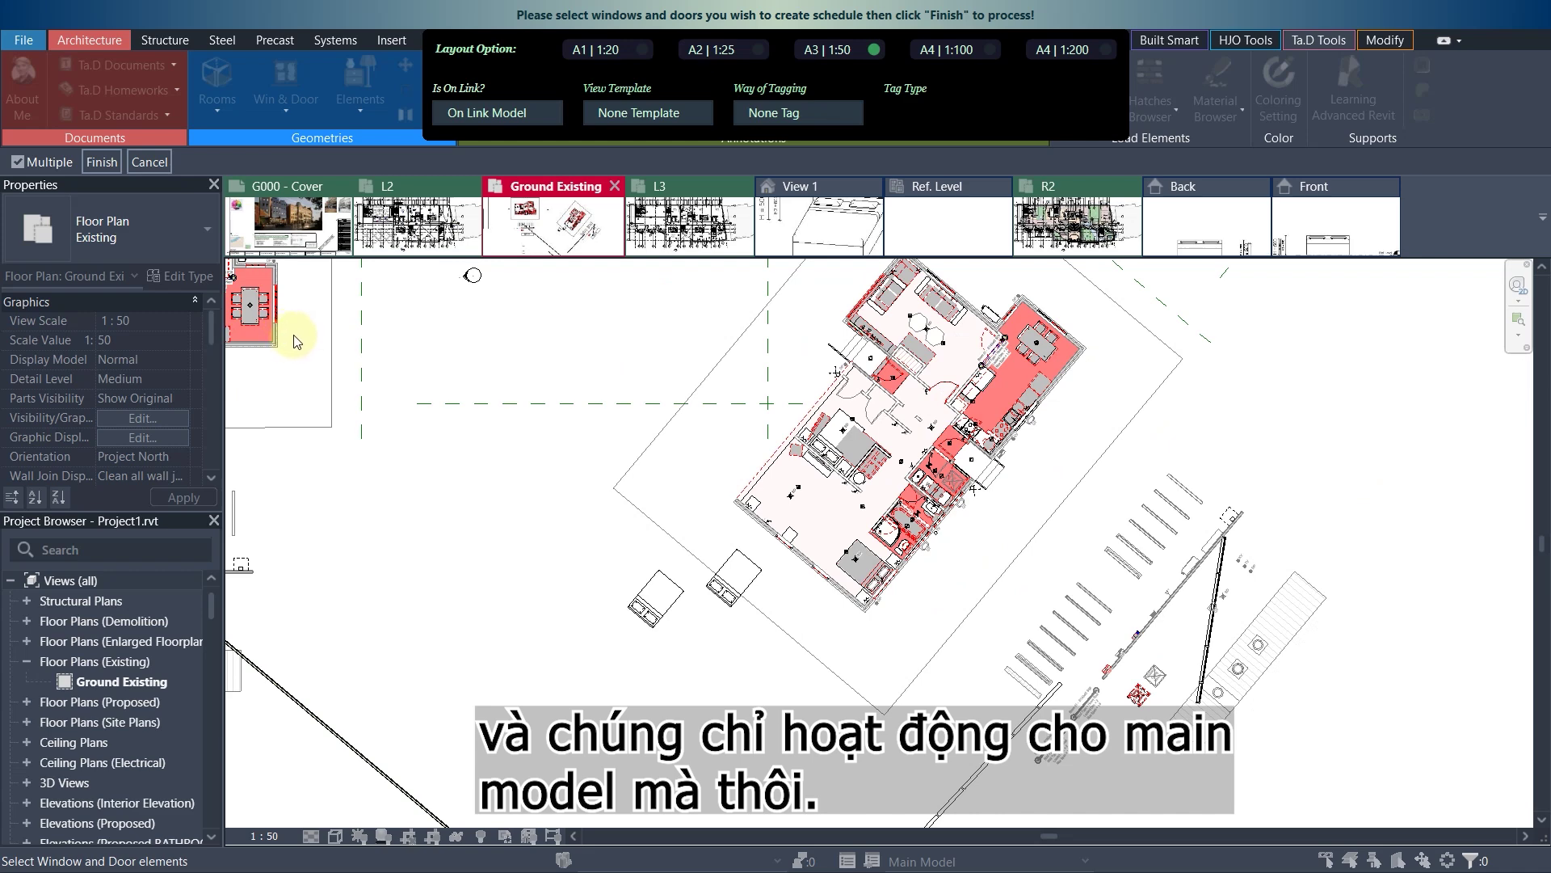
scroll(734, 439, up, 2)
scroll(711, 443, down, 2)
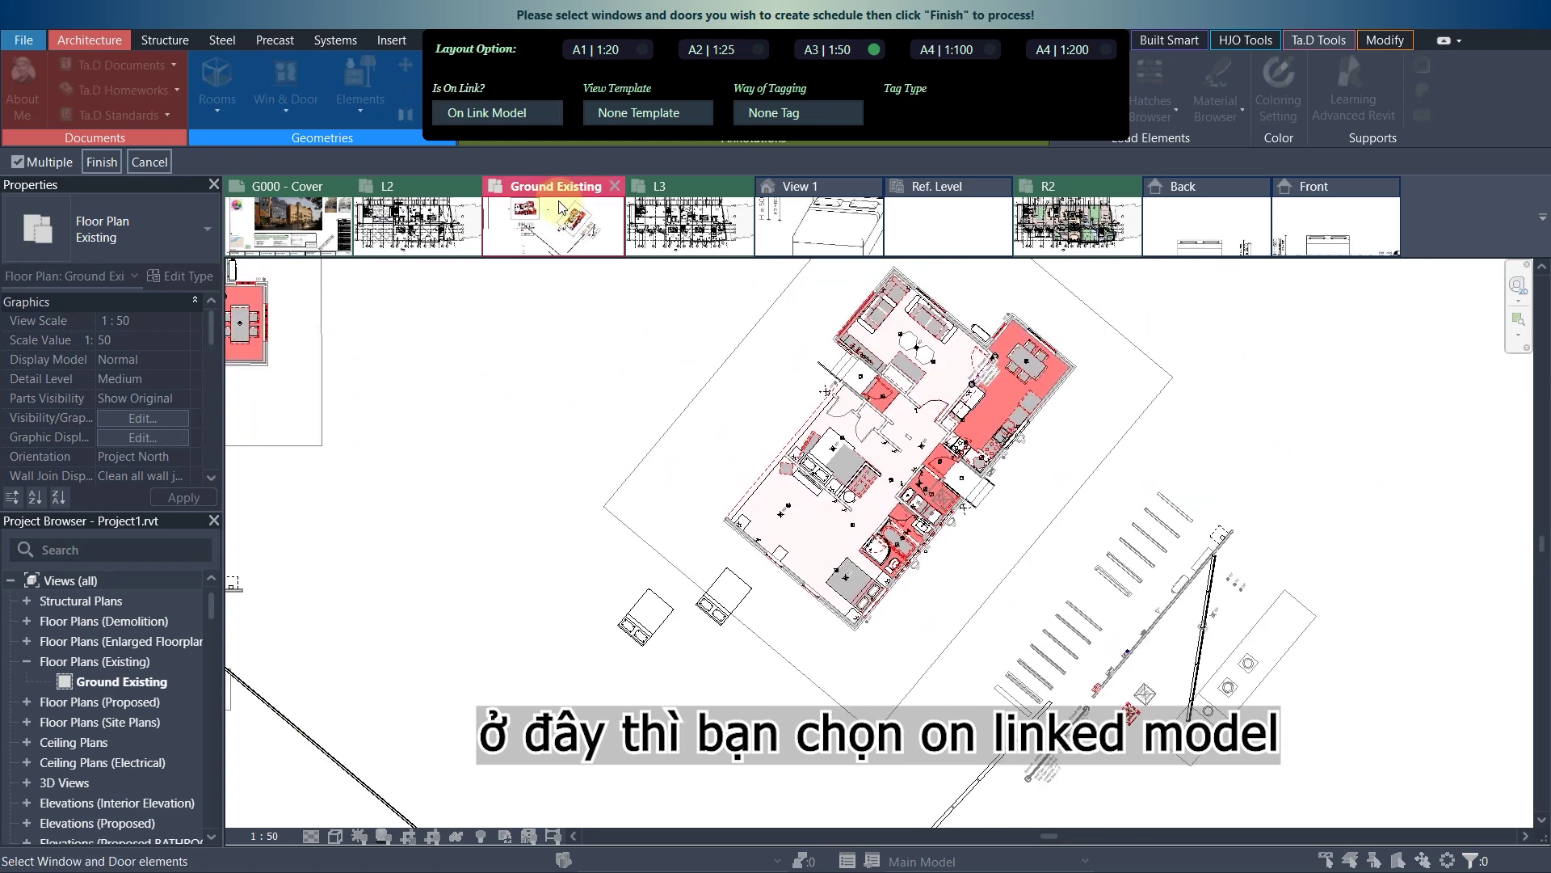
click(519, 114)
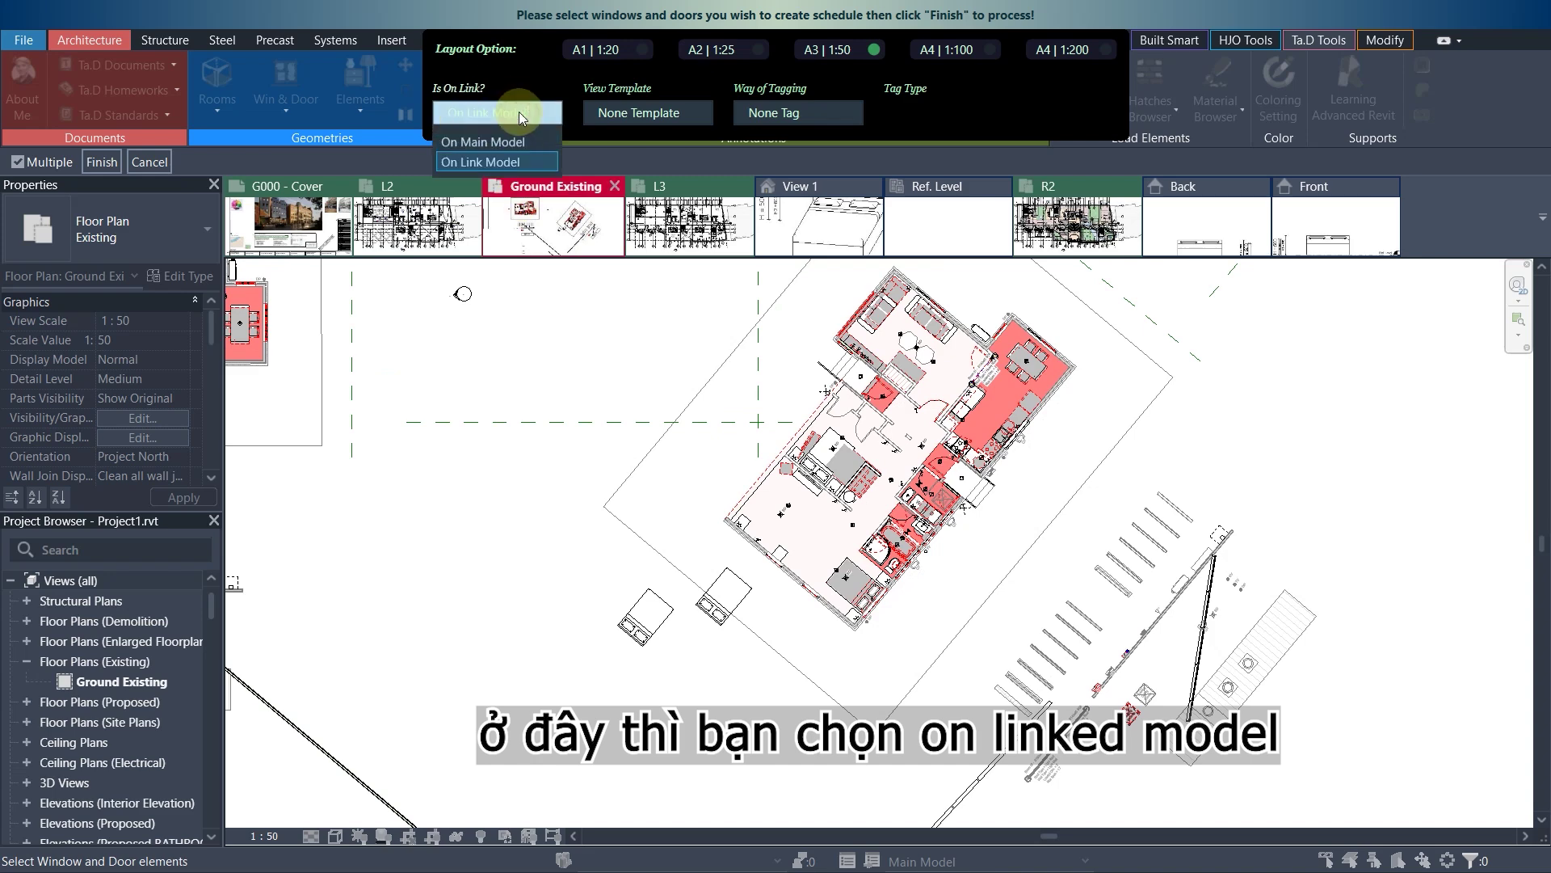
click(491, 162)
scroll(692, 356, down, 2)
drag(616, 298, 953, 607)
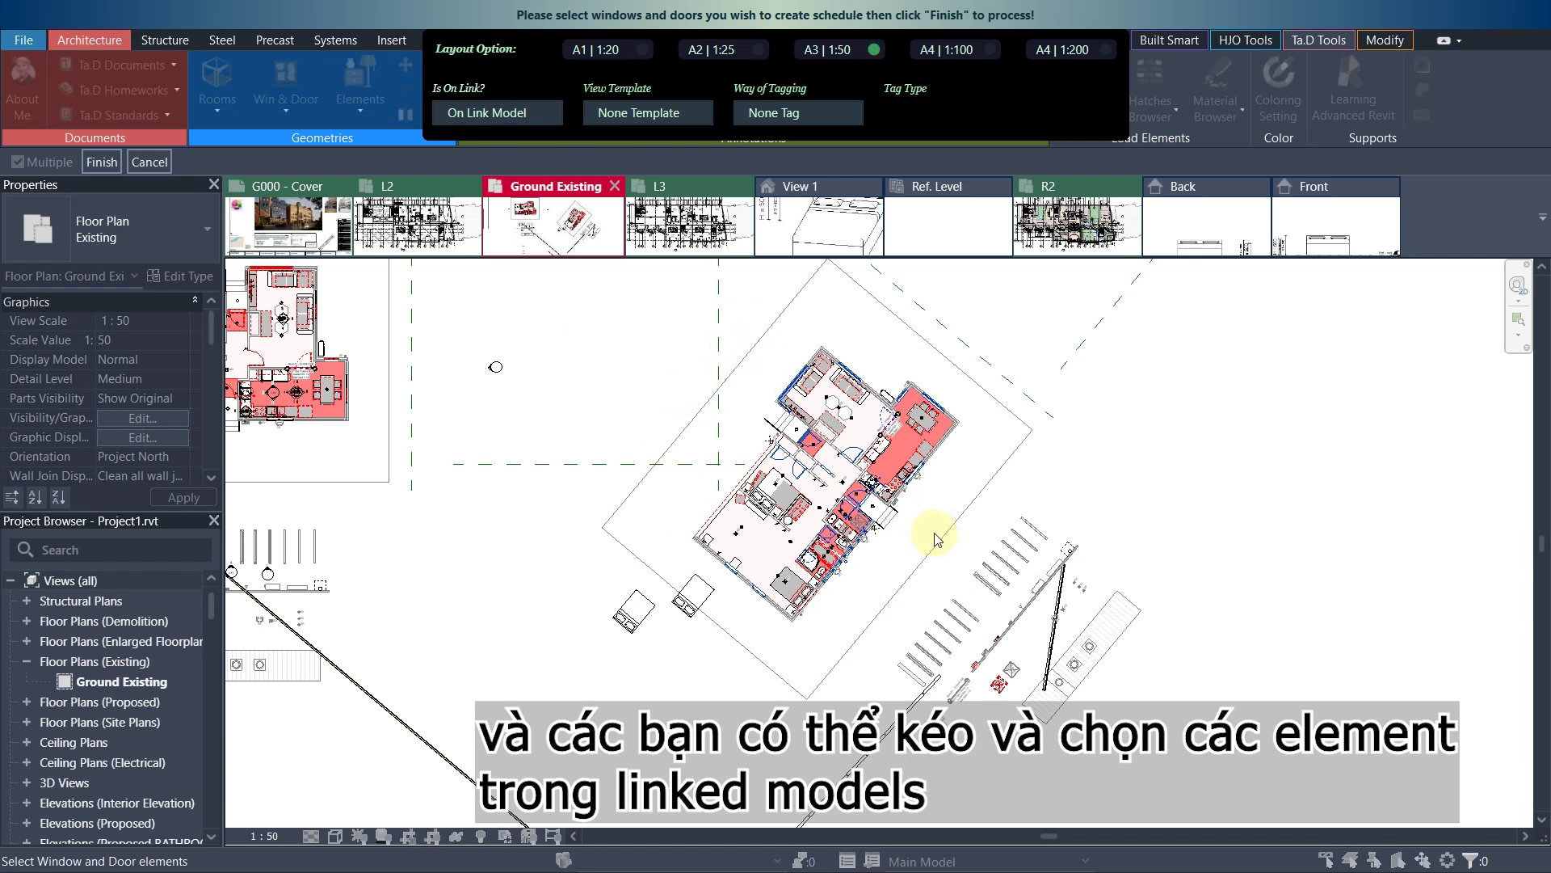
scroll(829, 541, up, 1)
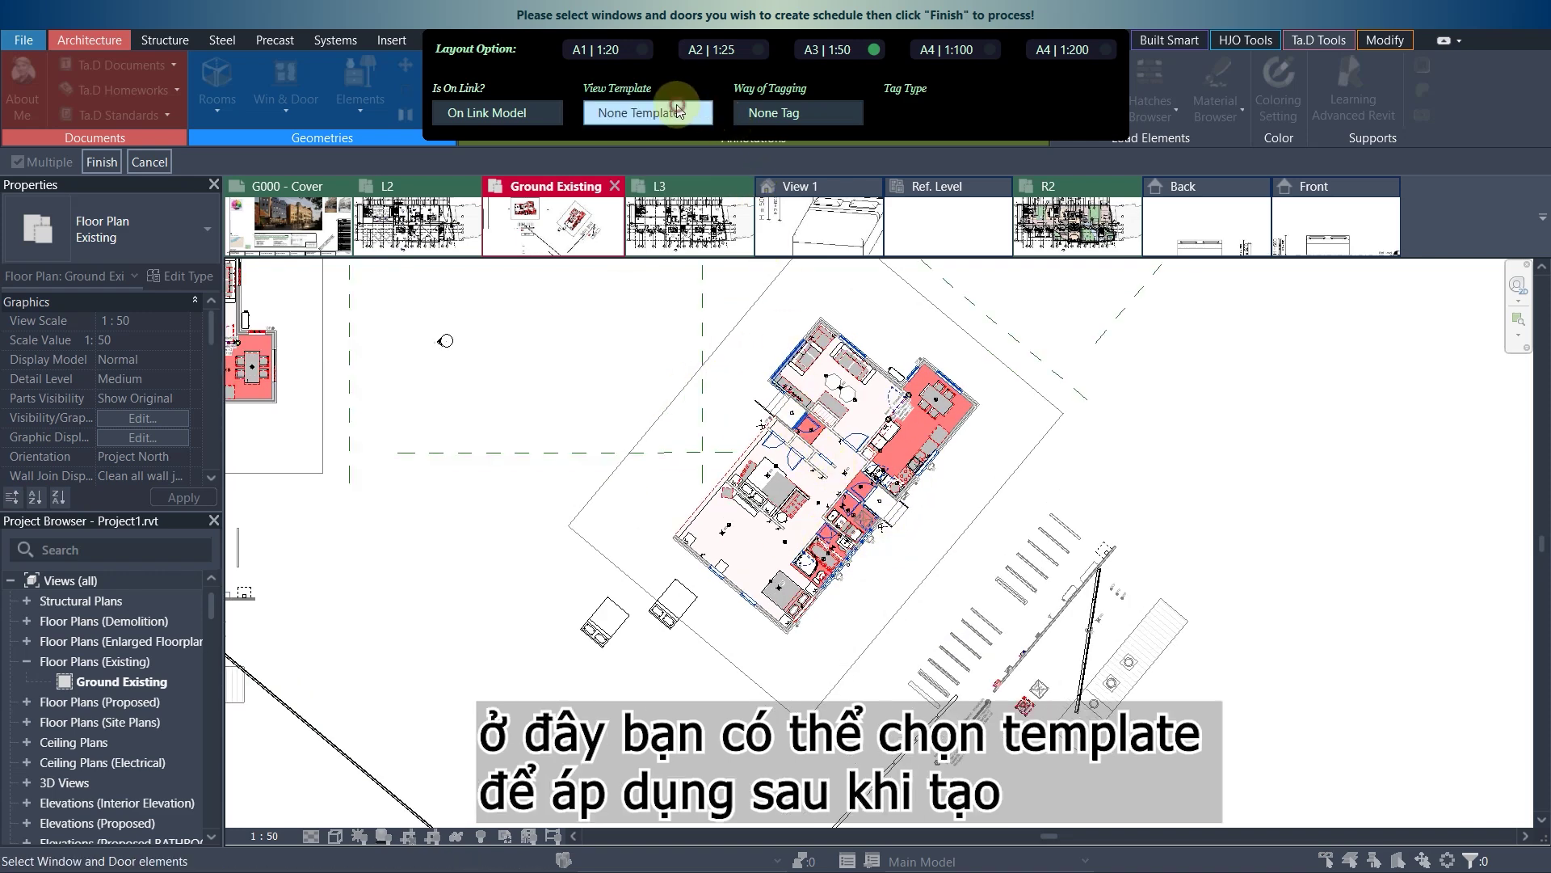
Set the view template to Architectural Elevation and tagging to By Door/Window Tag
click(668, 113)
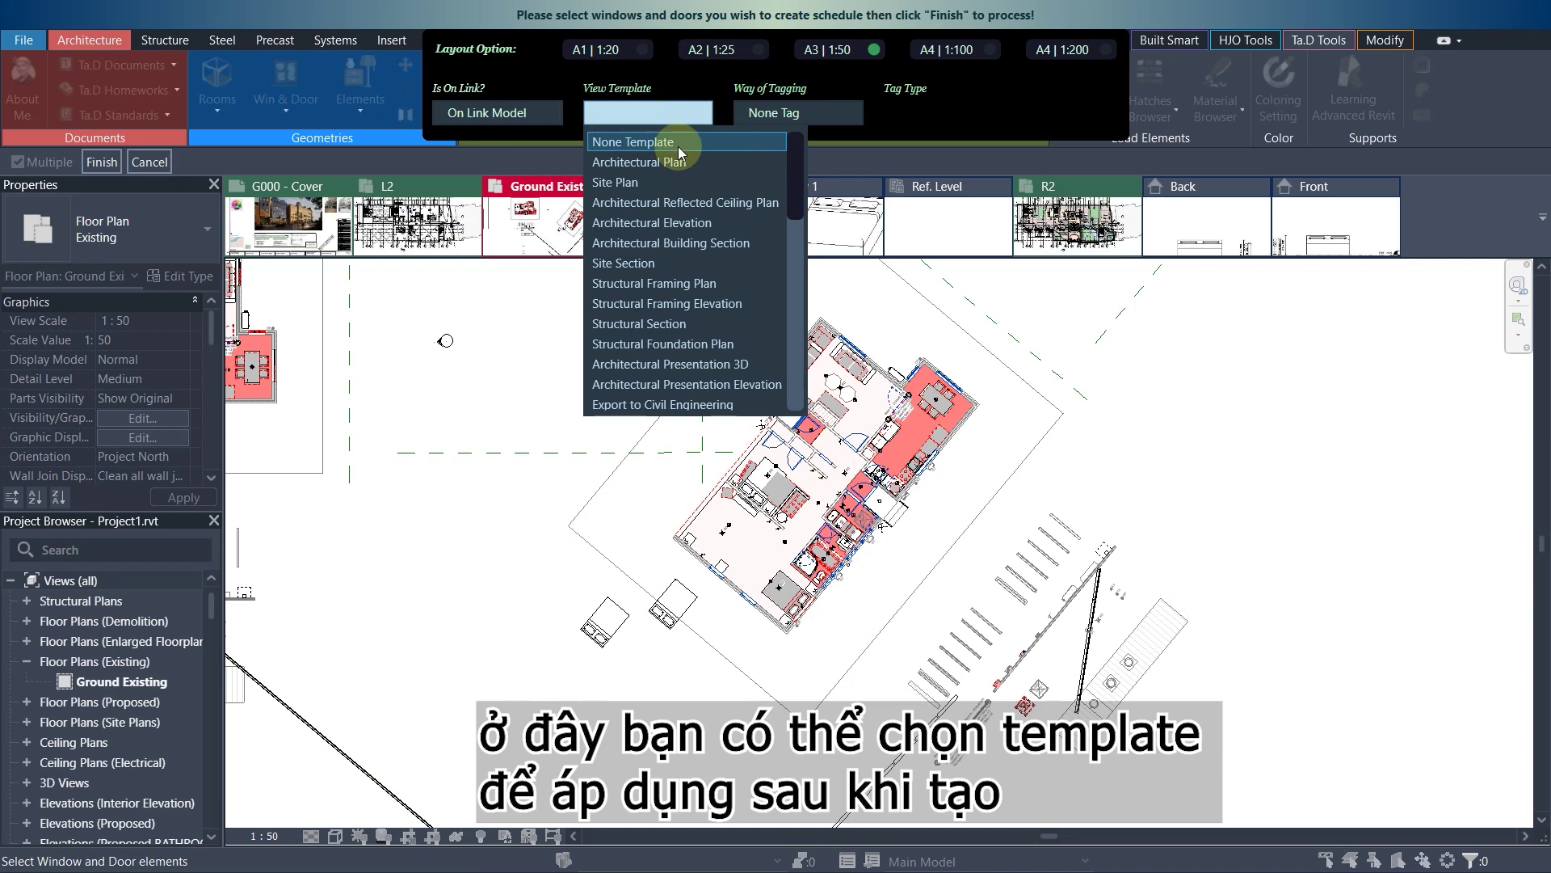
click(698, 225)
click(784, 119)
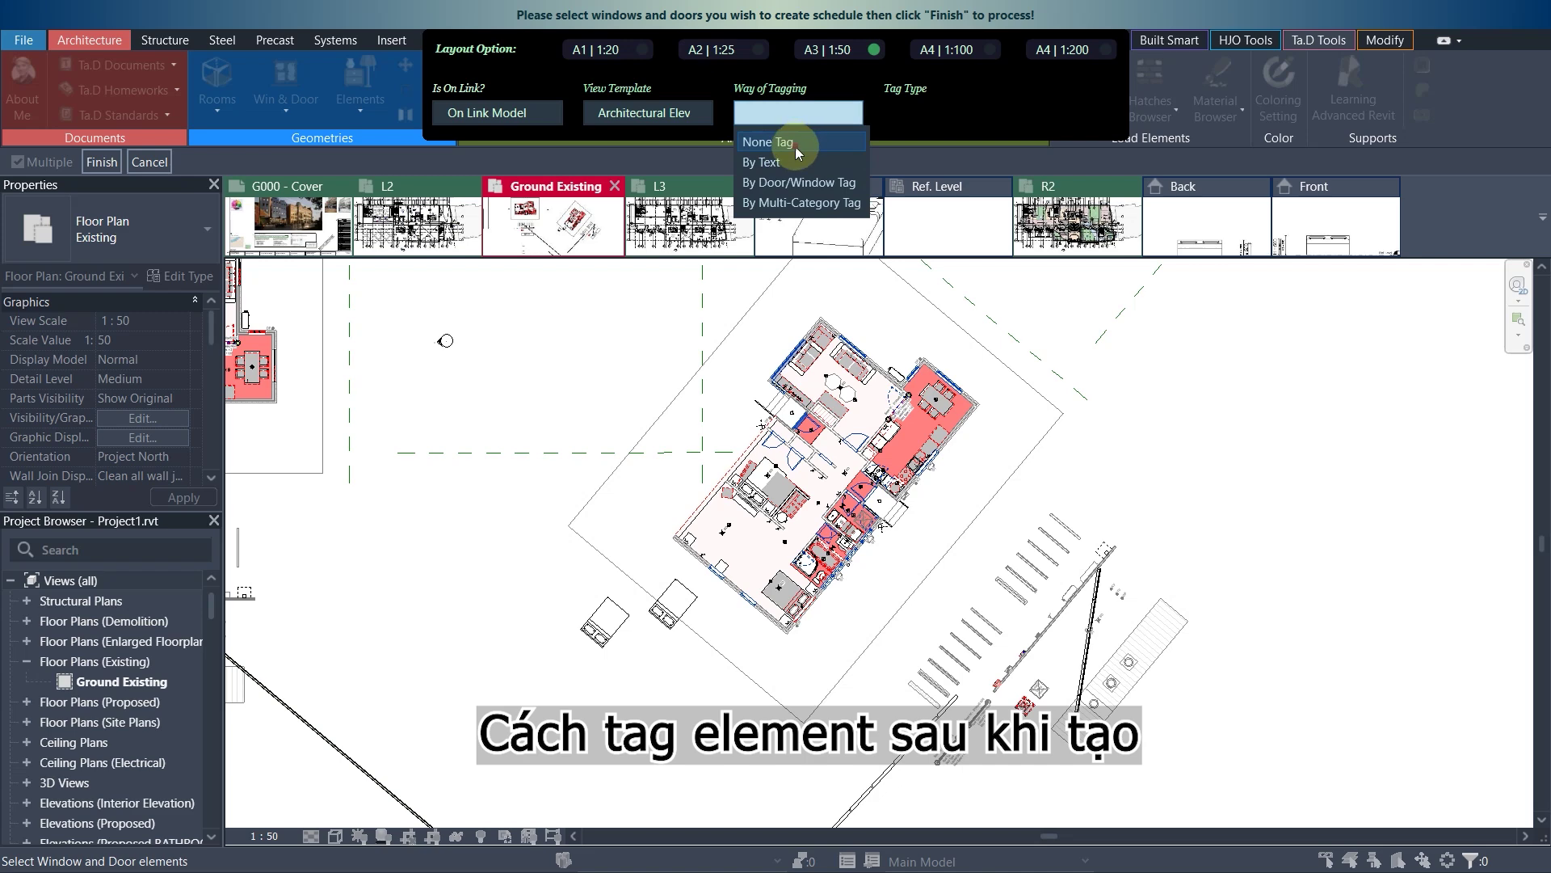
click(795, 145)
click(791, 119)
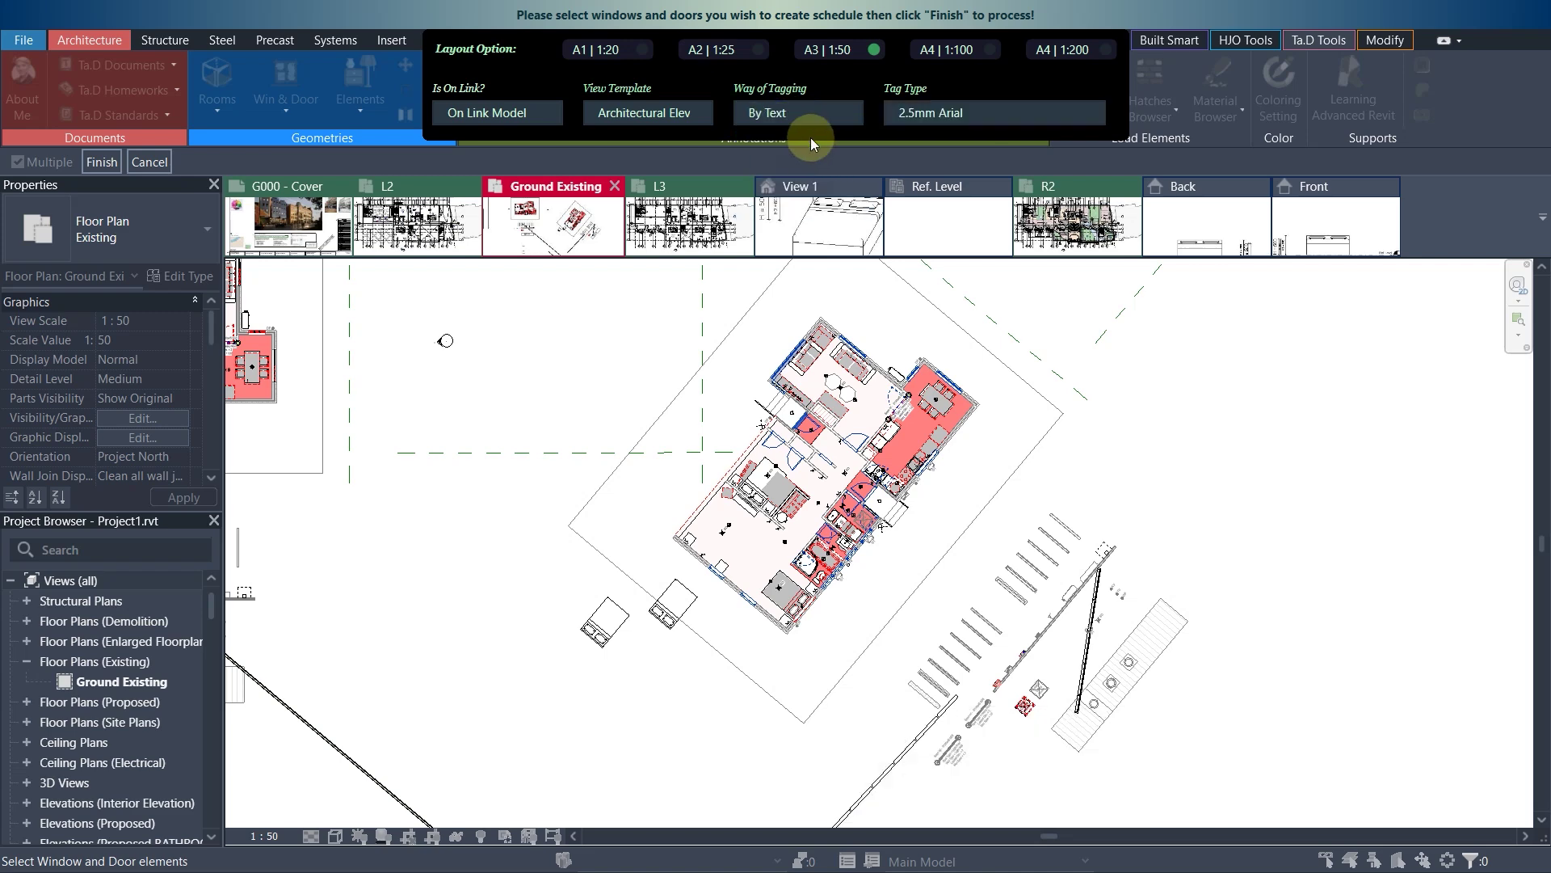
click(803, 118)
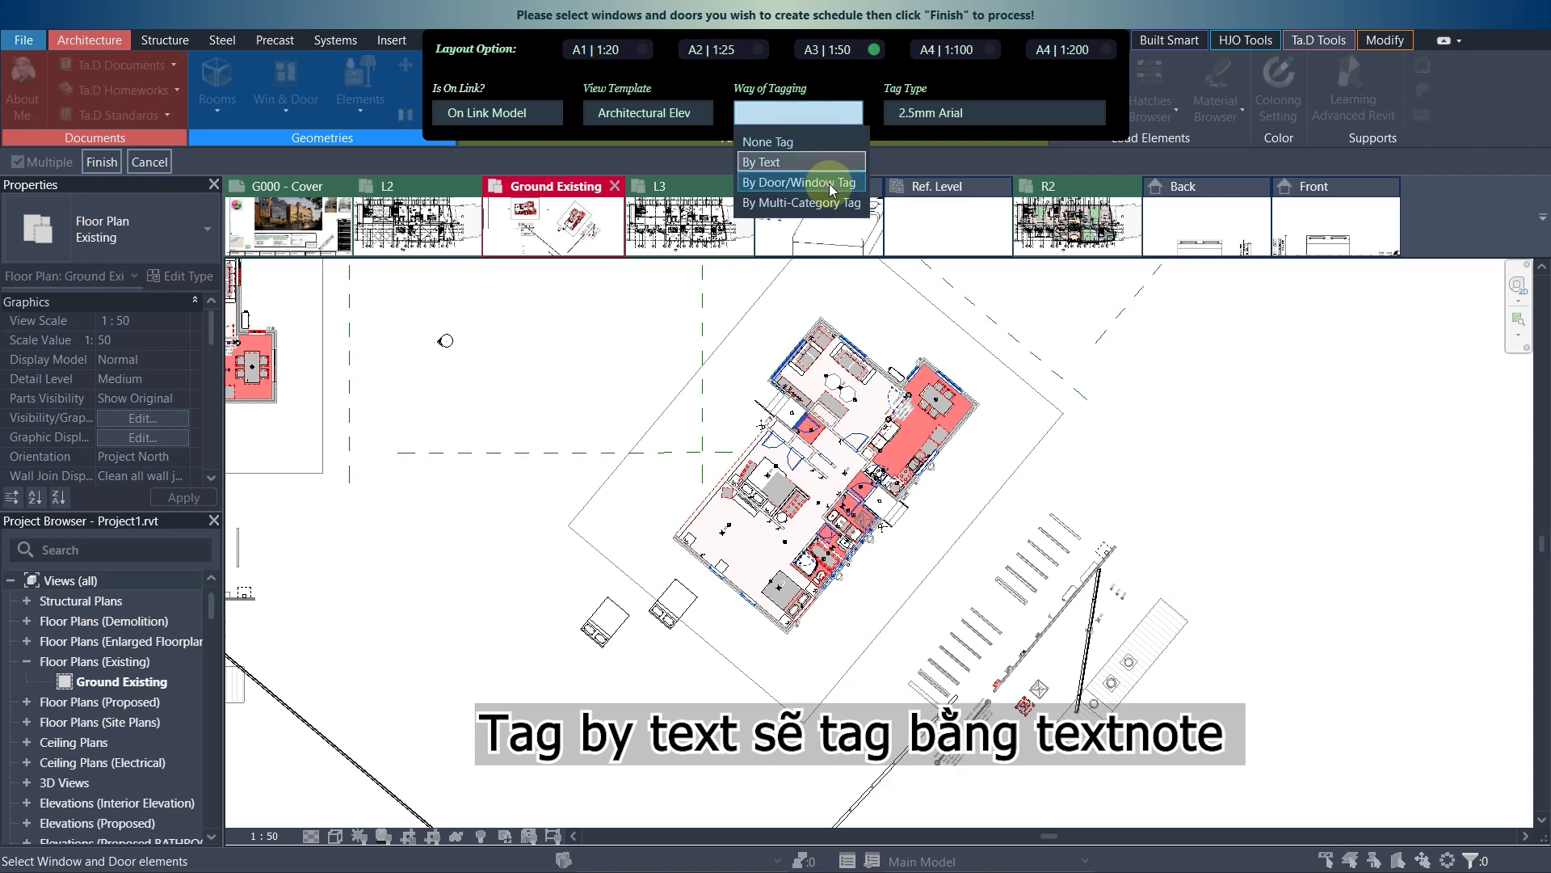
click(832, 190)
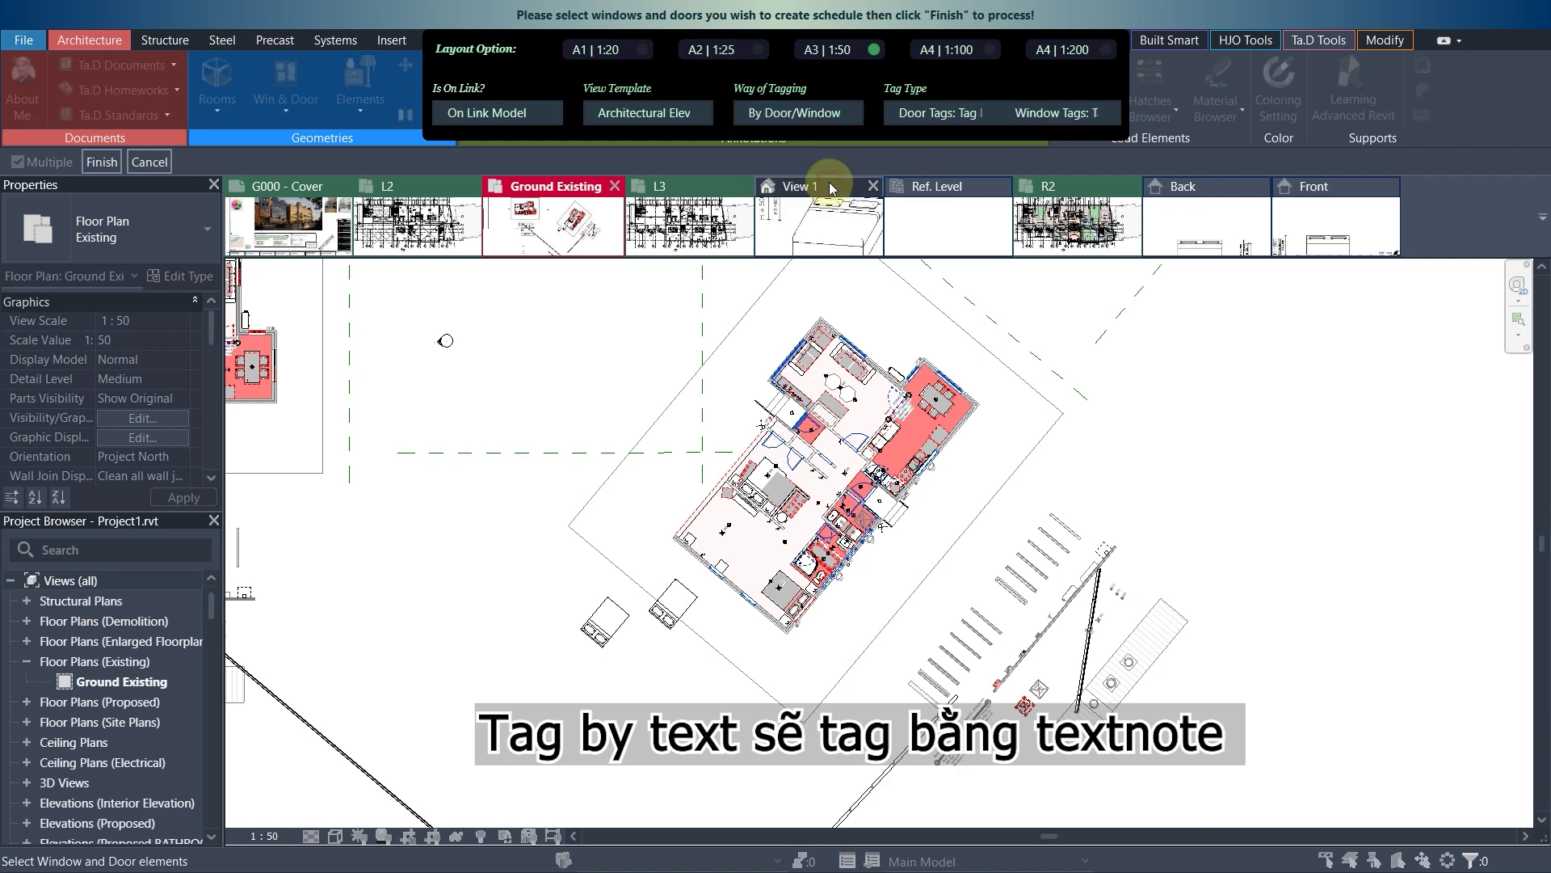
Choose the door and window tag types, keeping tagging set to By Door/Window Tag
click(935, 113)
click(935, 113)
click(947, 122)
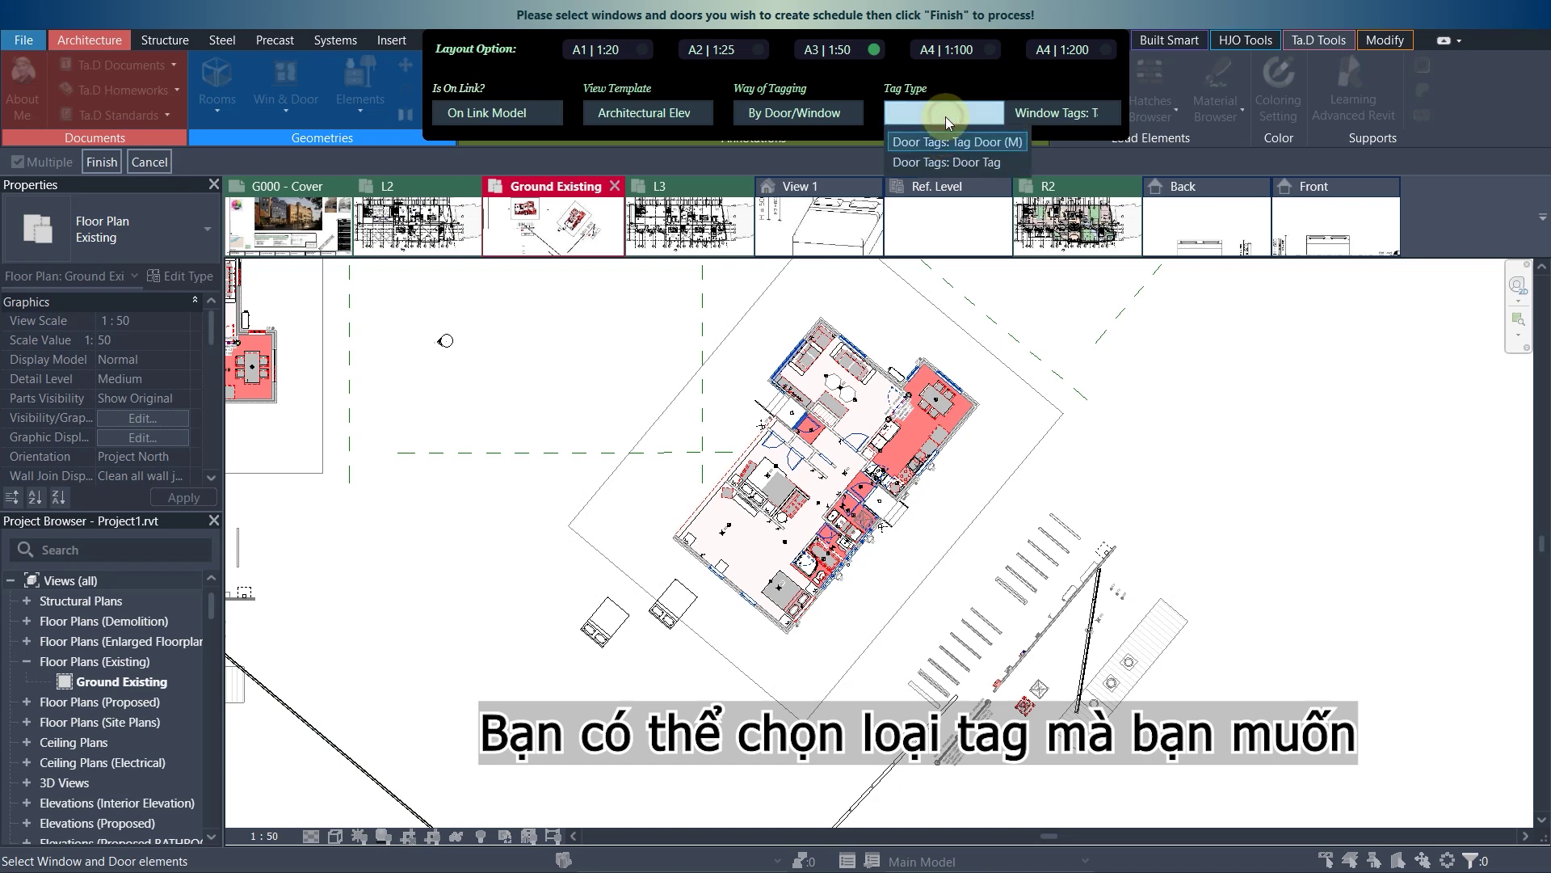
click(1087, 112)
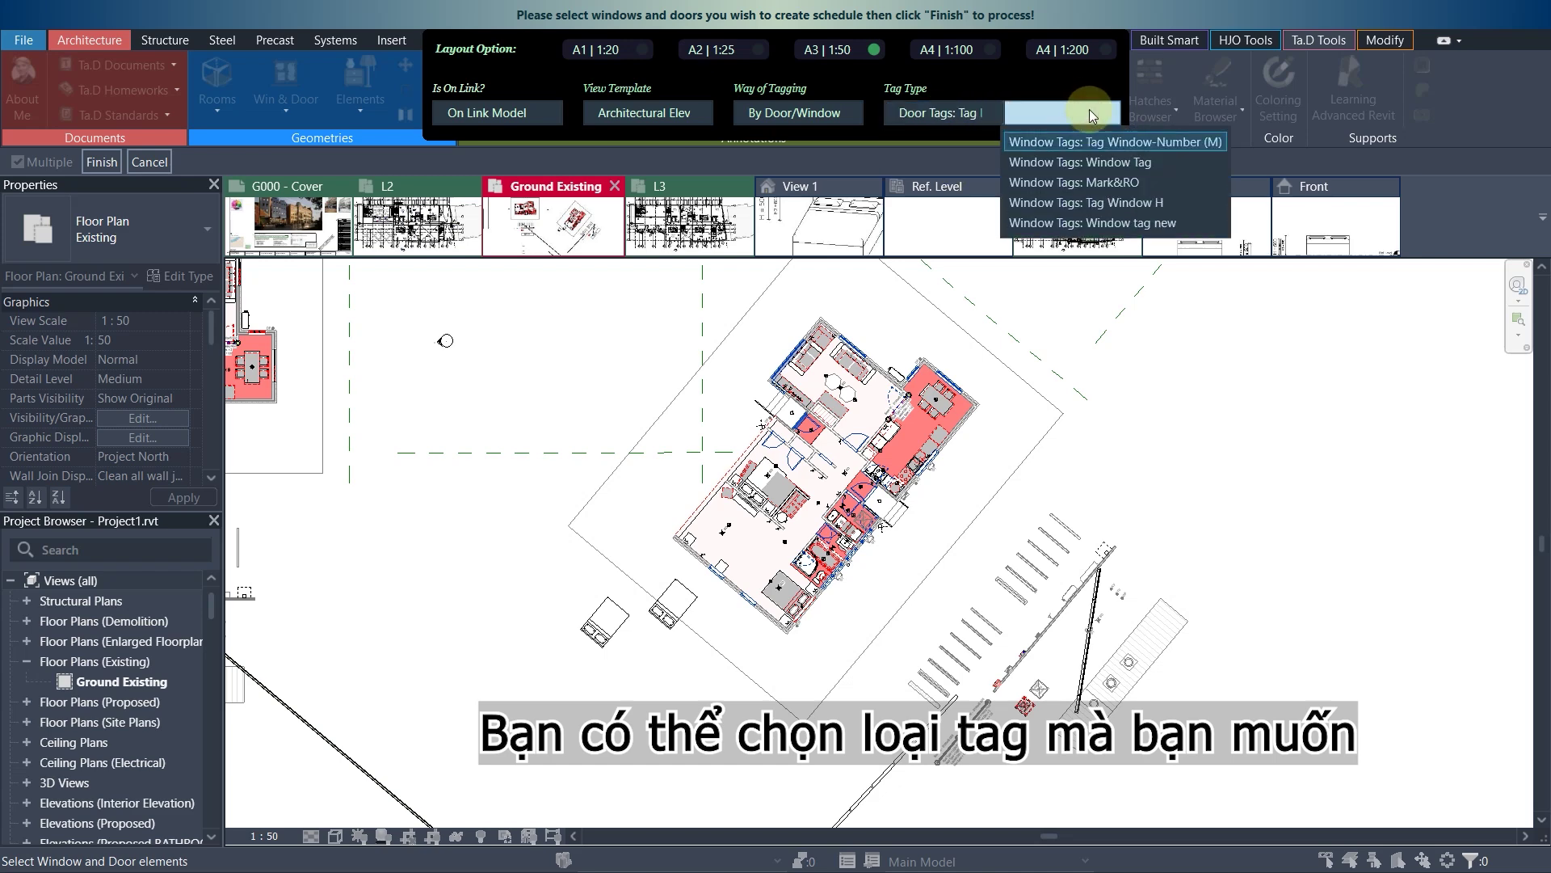
click(1083, 142)
click(827, 118)
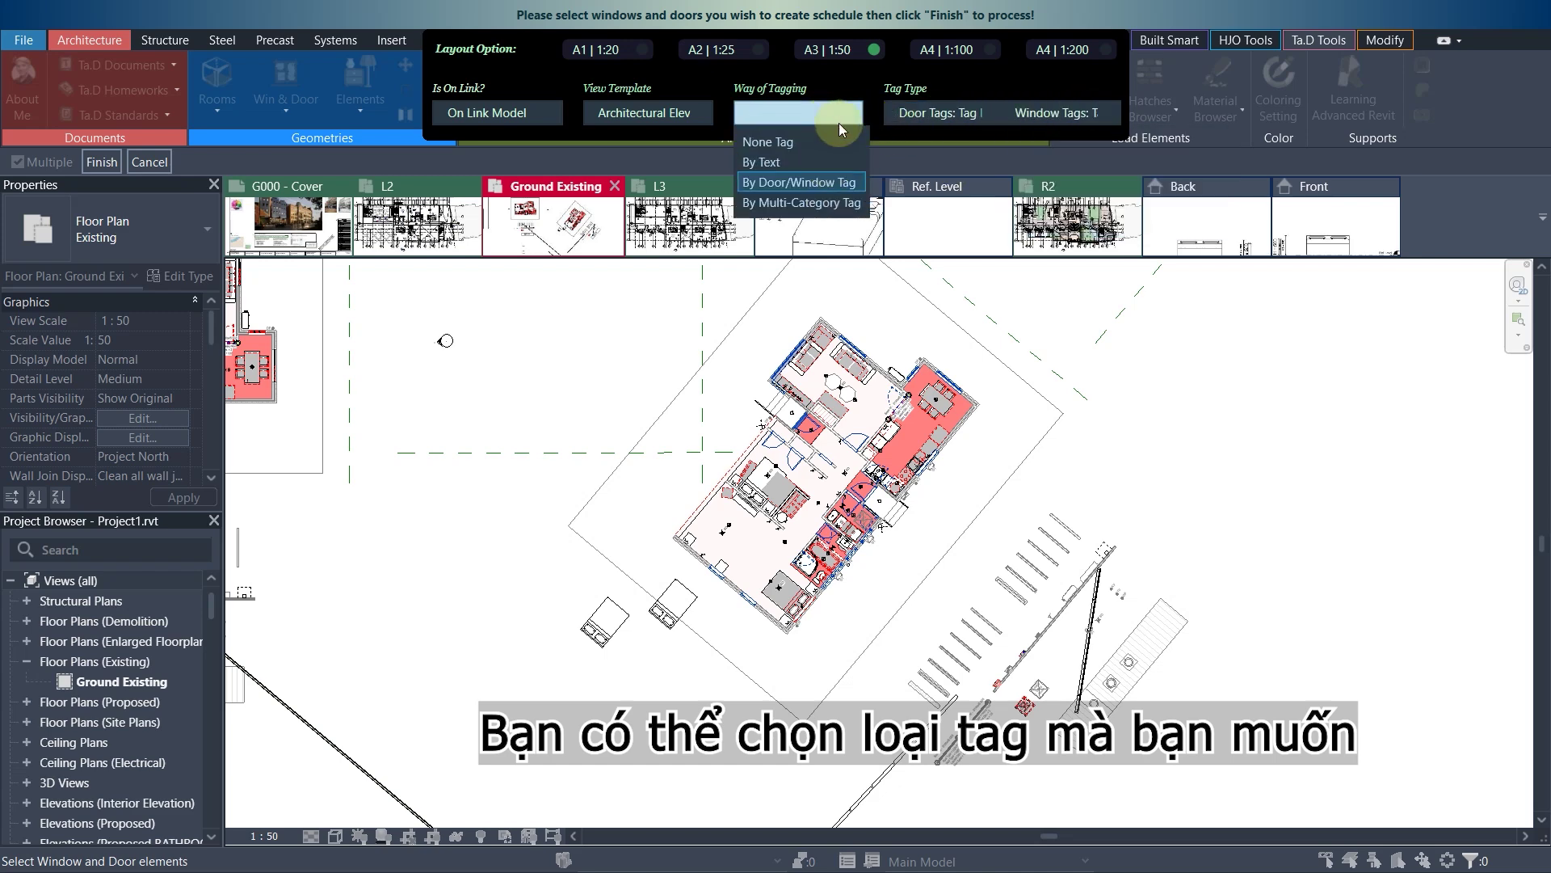
click(831, 206)
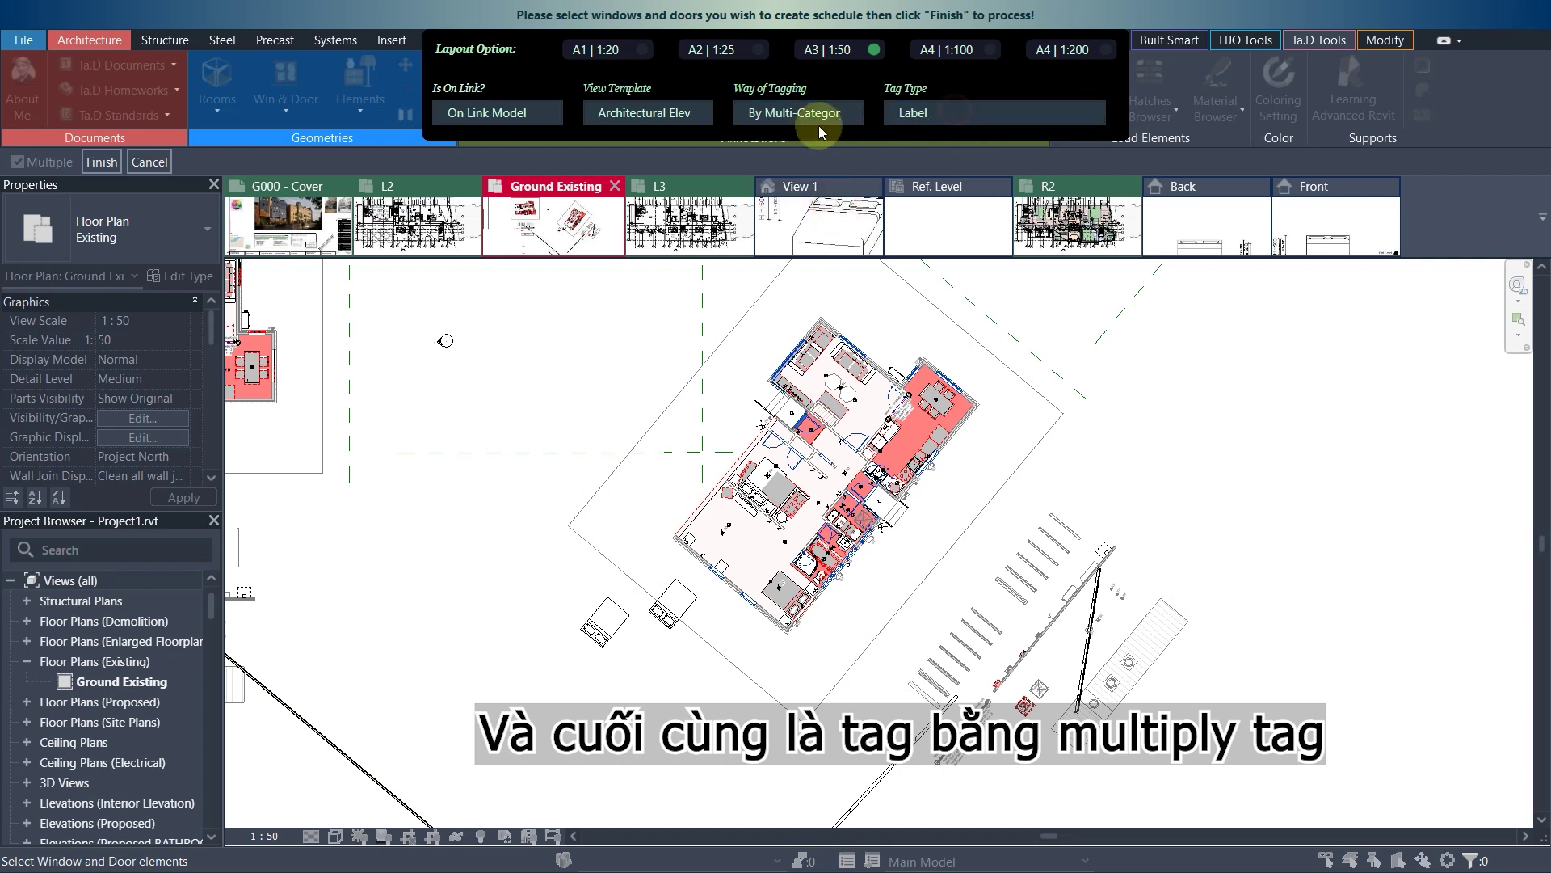
click(817, 124)
click(848, 181)
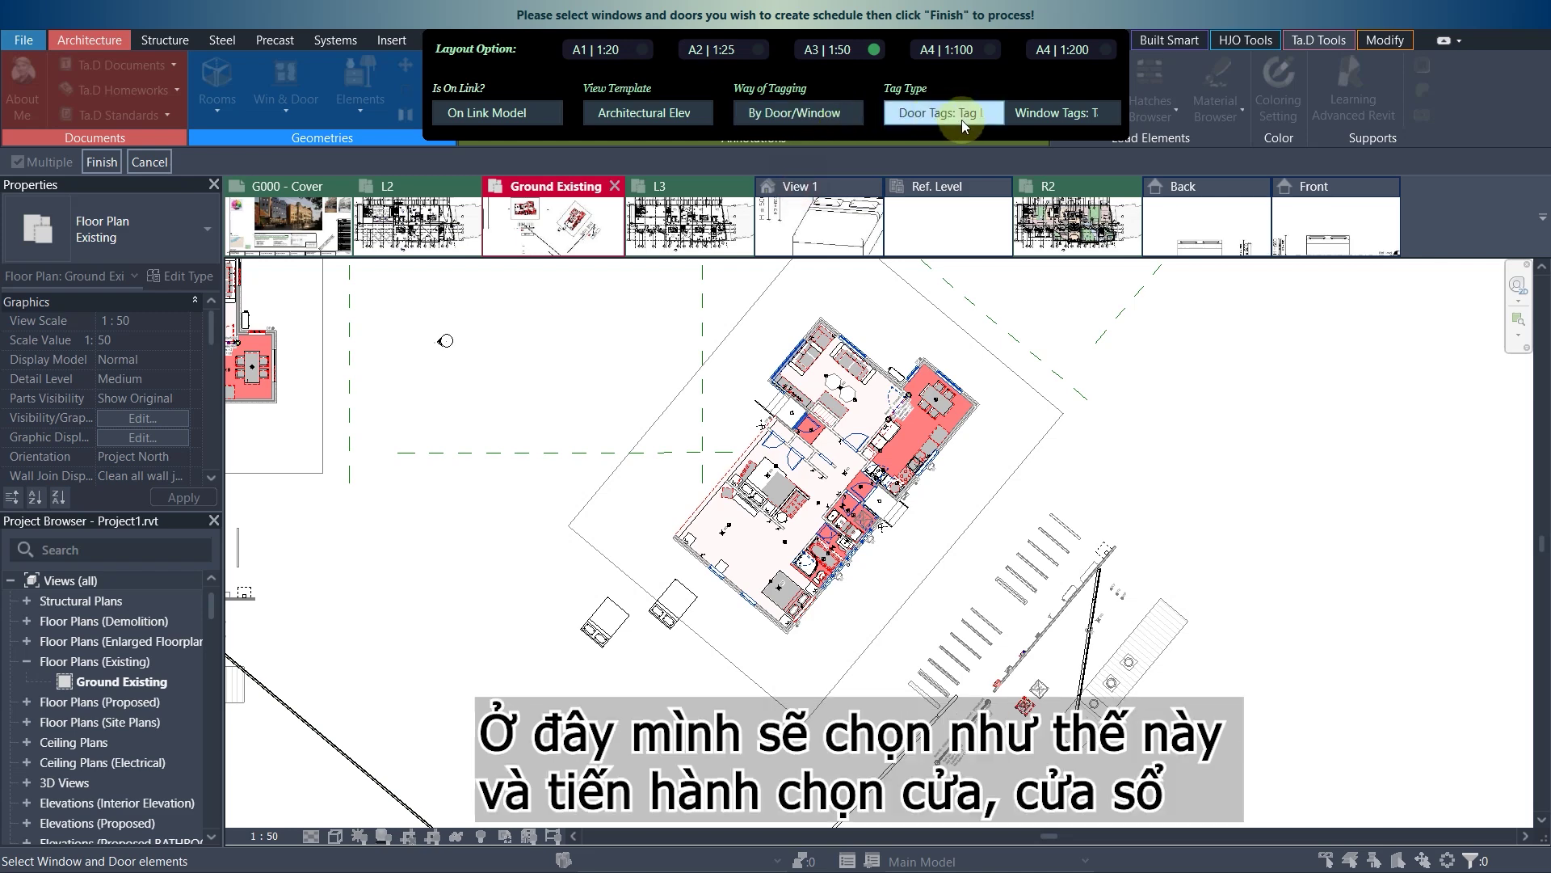
Finish the selection to generate sheet 4.36 EXTERIOR JOINERY SCHEDULE with 38 window/door viewports
scroll(832, 395, up, 2)
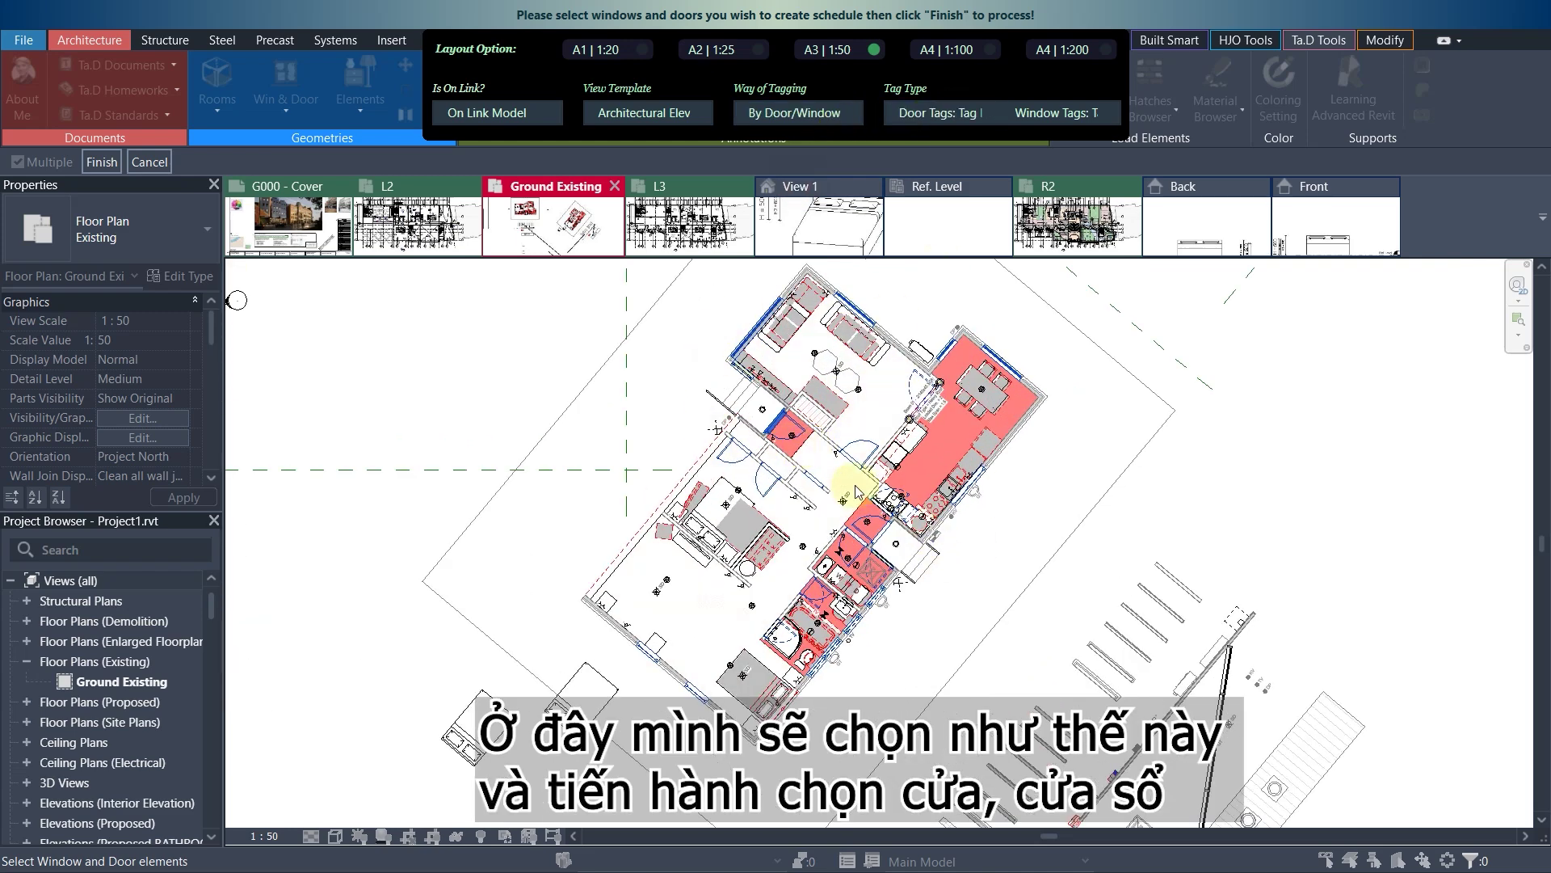
scroll(832, 452, up, 3)
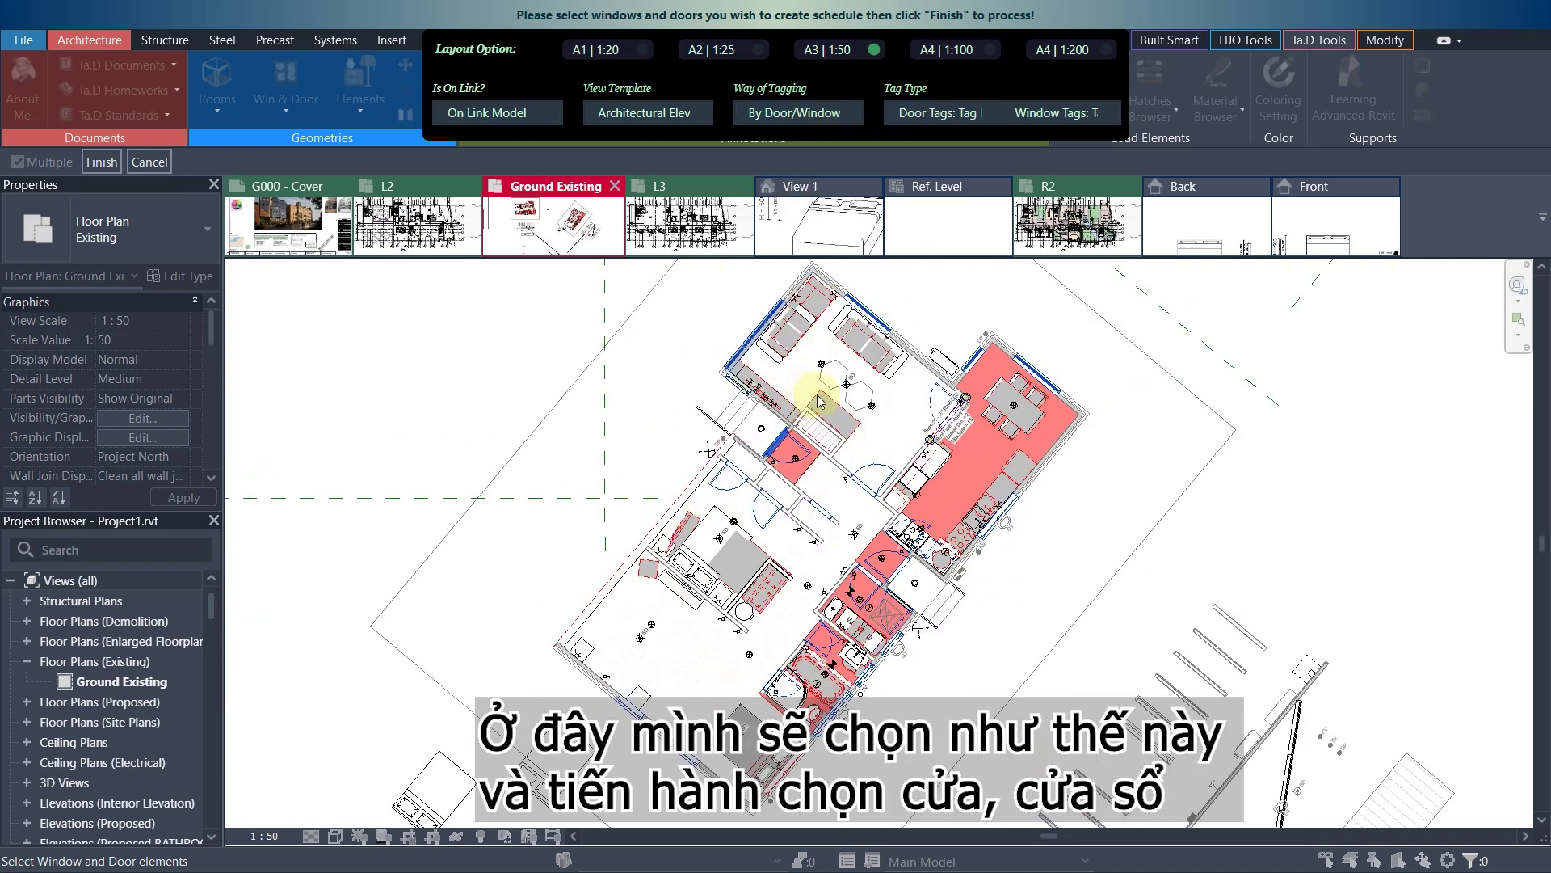
scroll(820, 402, down, 2)
click(114, 167)
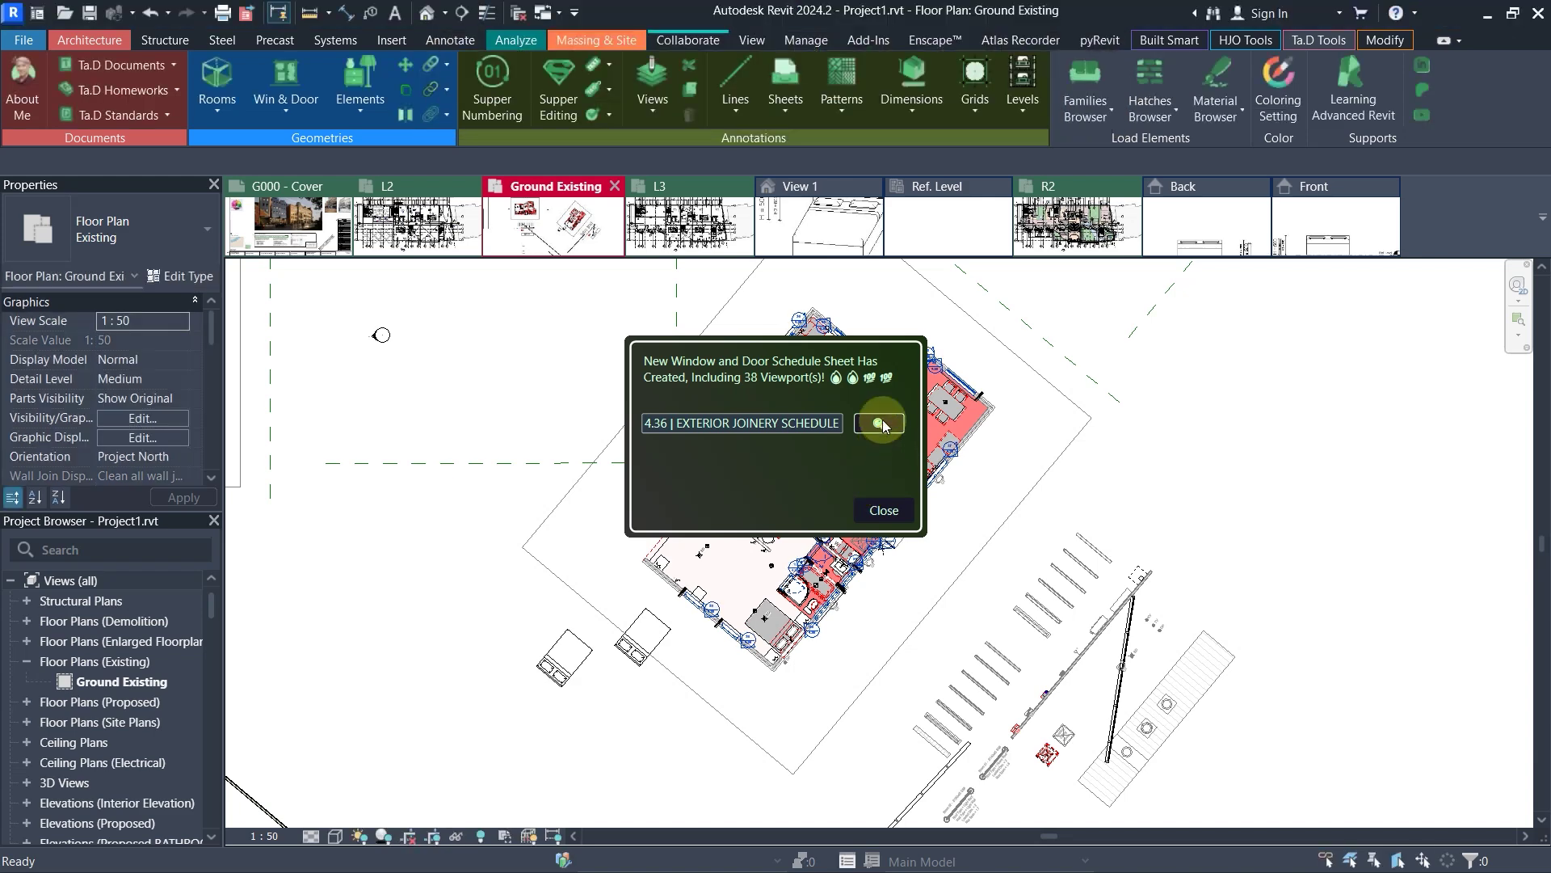
Open sheet 4.36 - EXTERIOR JOINERY SCHEDULE and close the creation notice
click(882, 422)
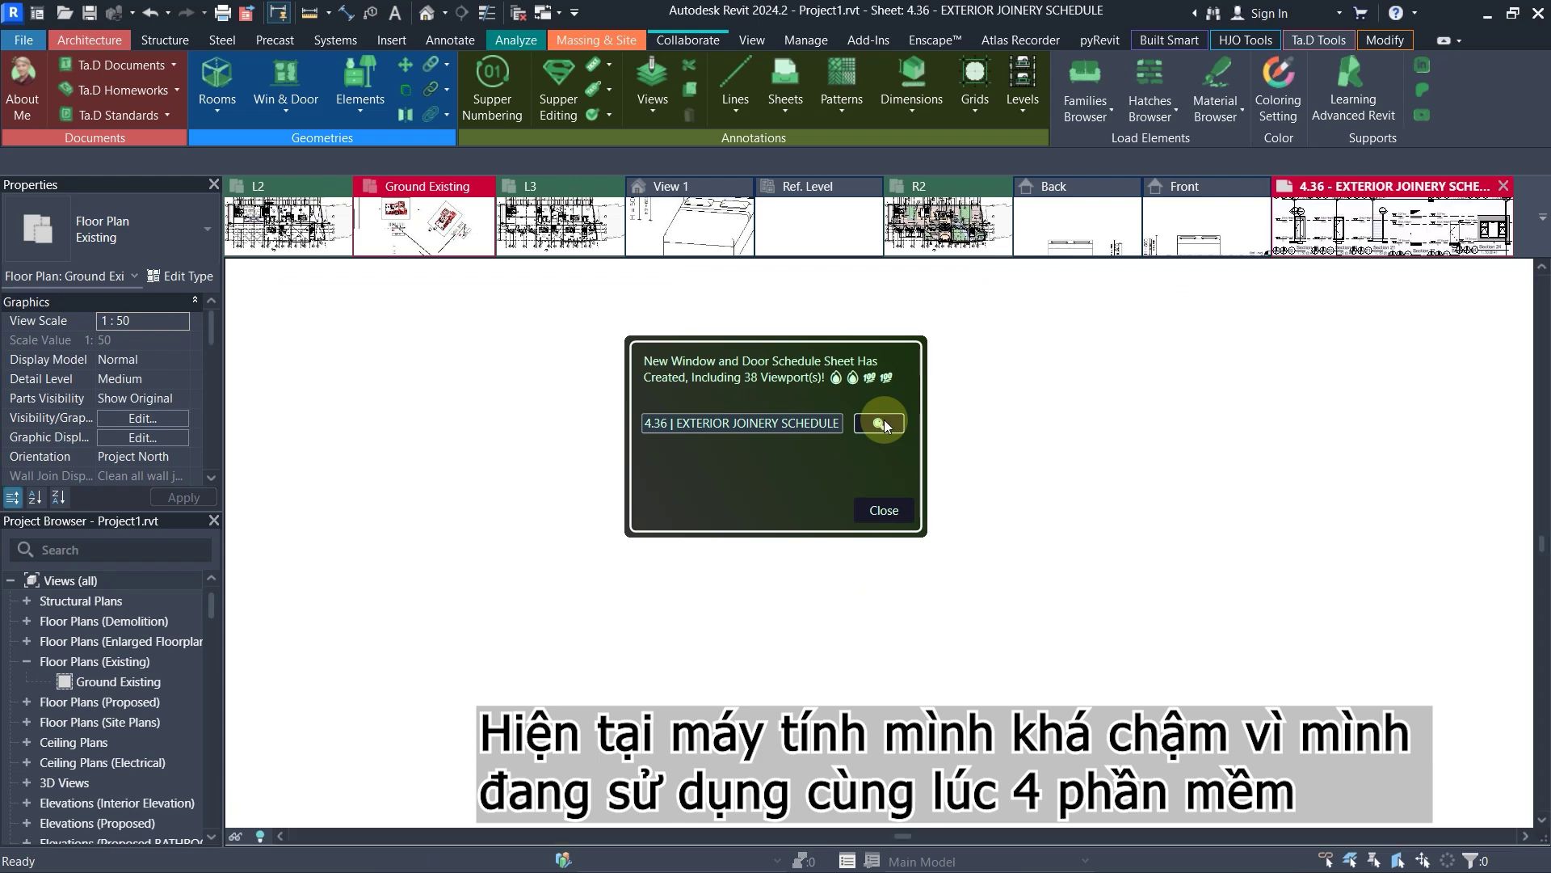
click(898, 512)
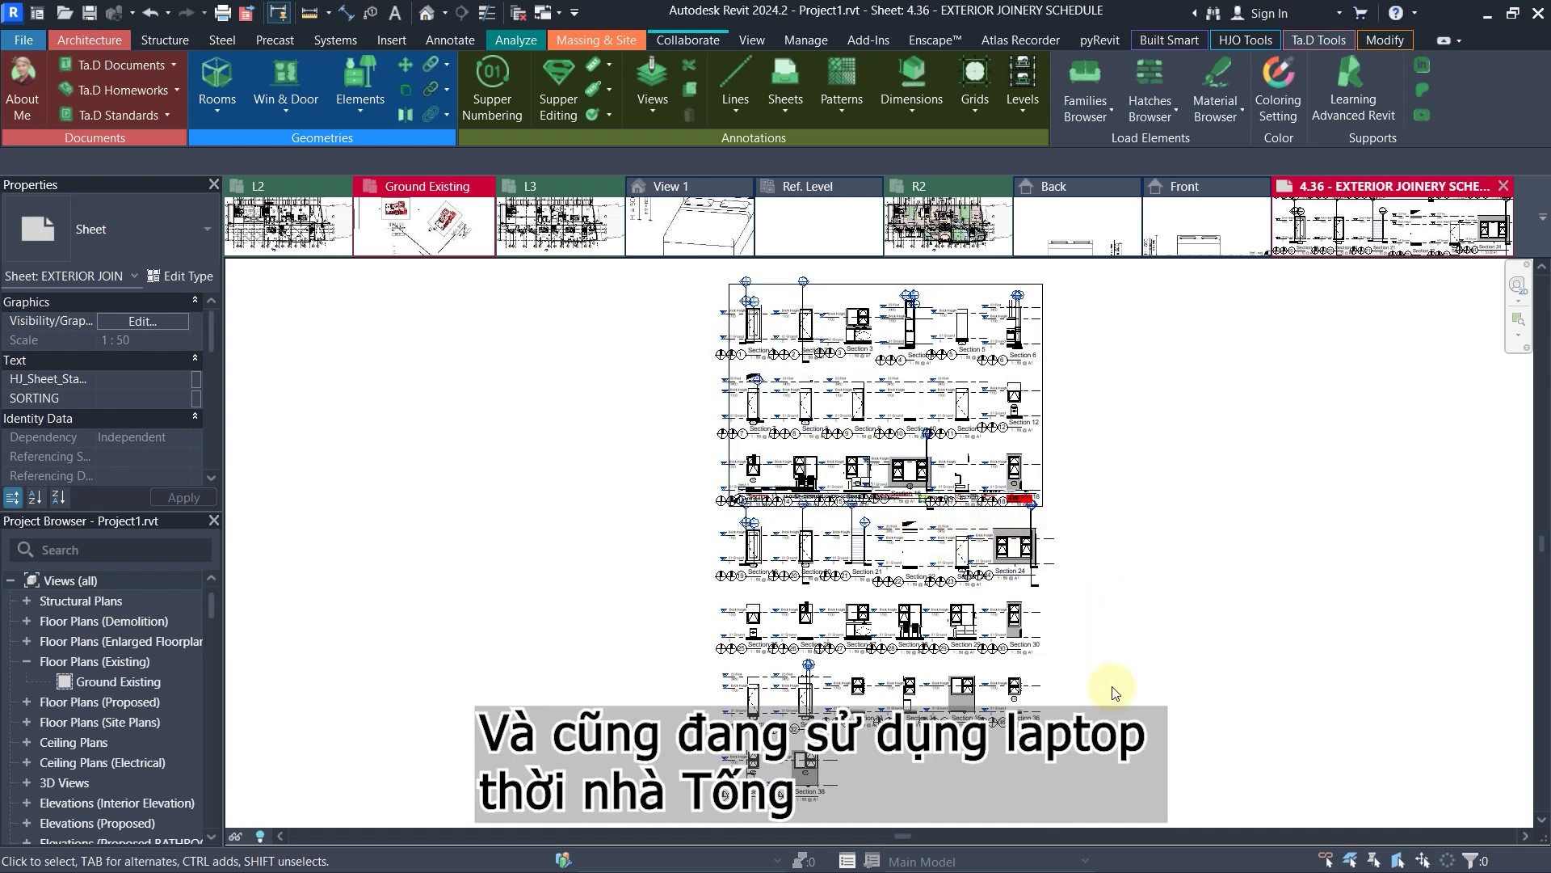
scroll(1135, 412, up, 1)
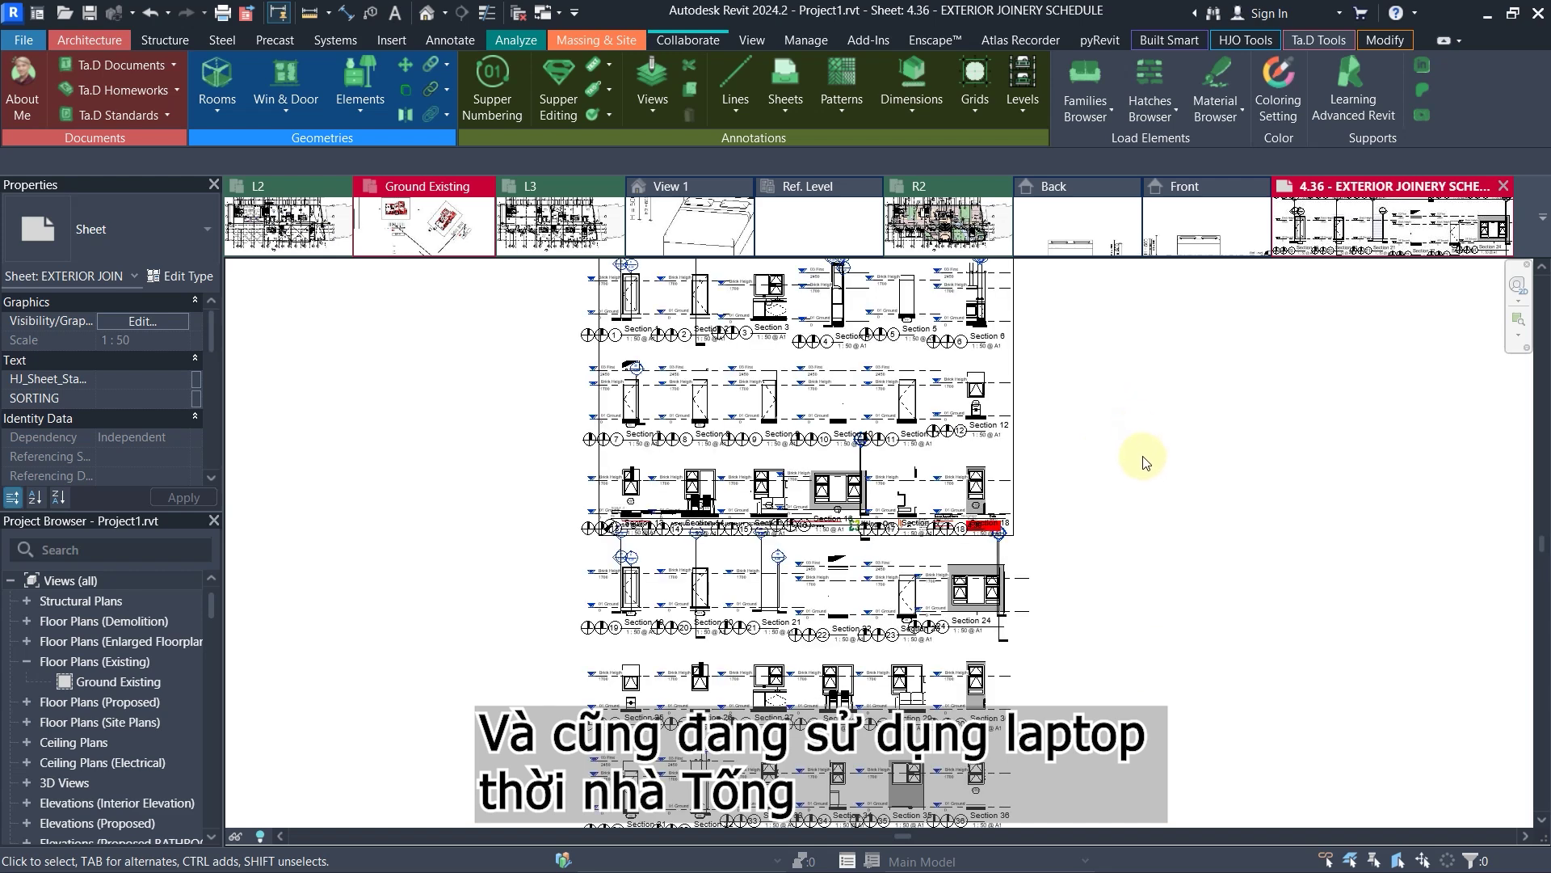
ctrl+scroll(1147, 459, up, 1)
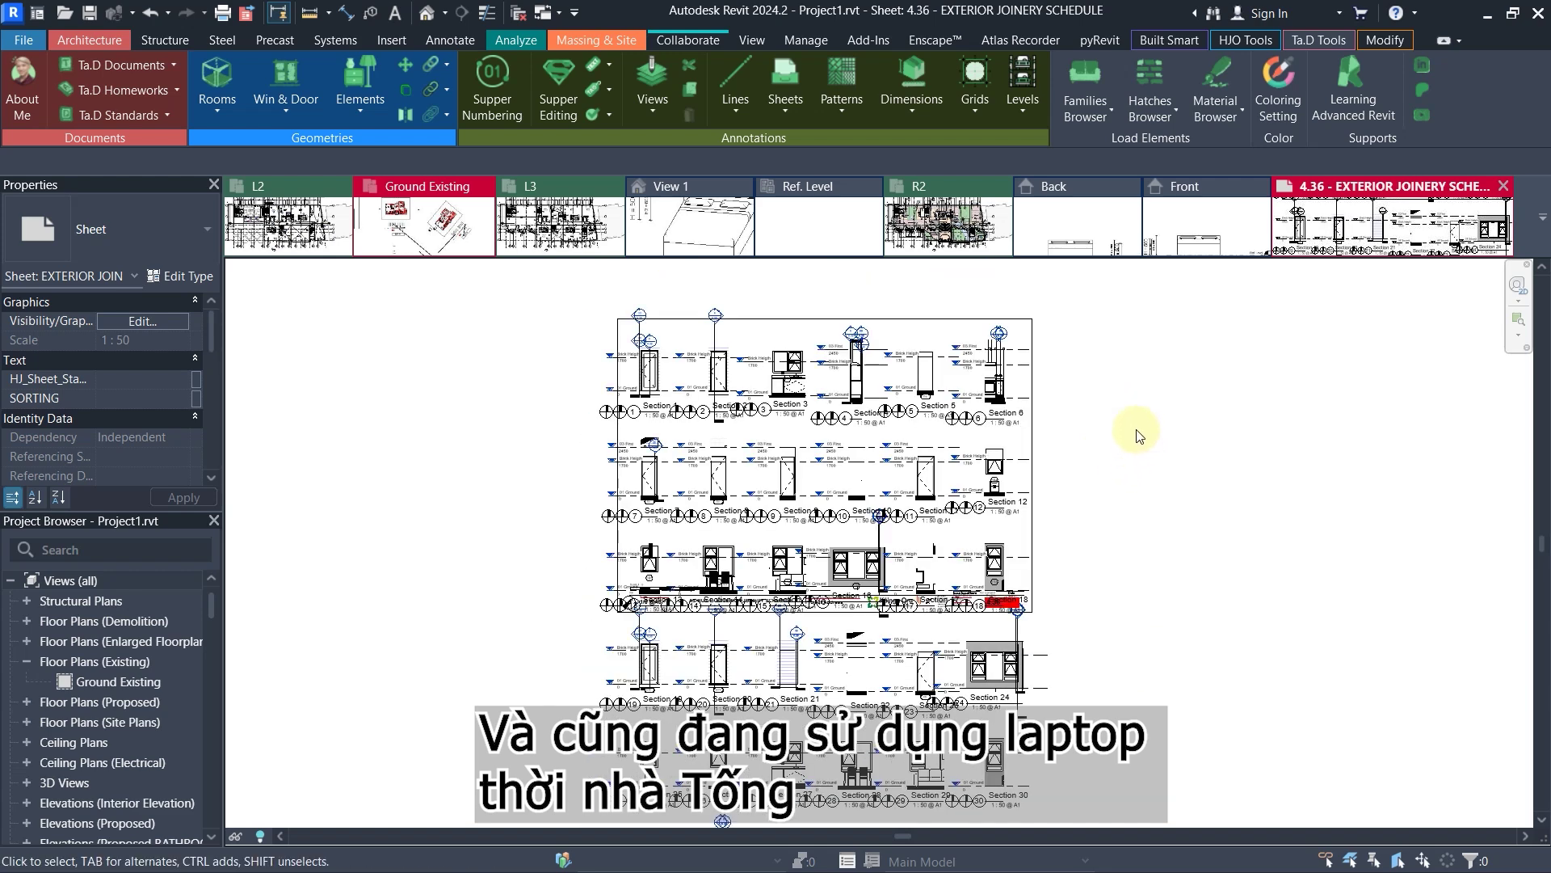
ctrl+scroll(1129, 449, up, 1)
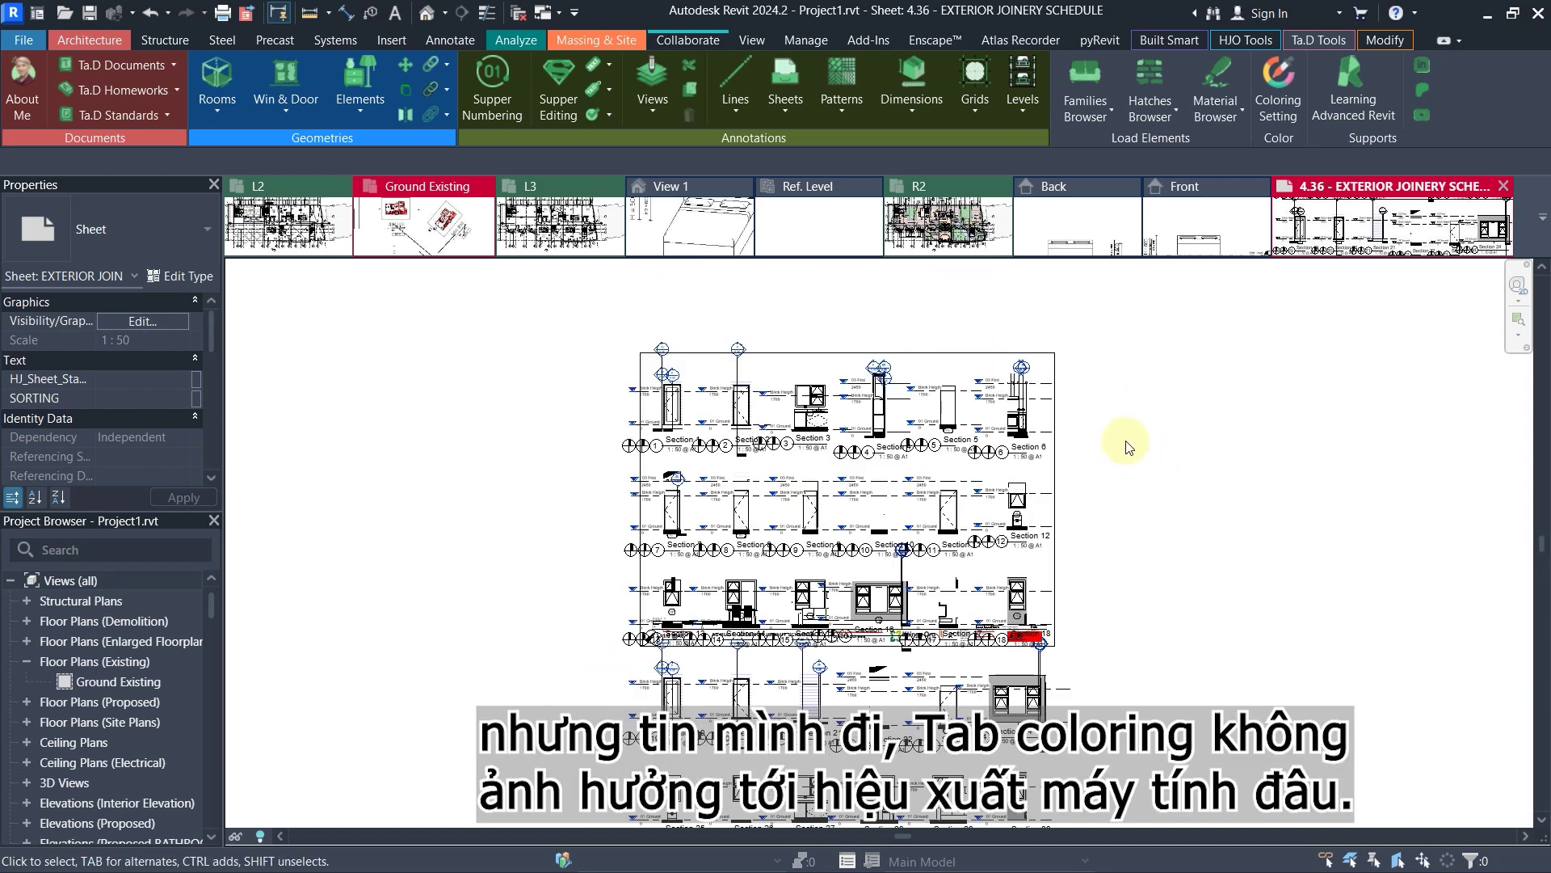
scroll(1131, 444, up, 1)
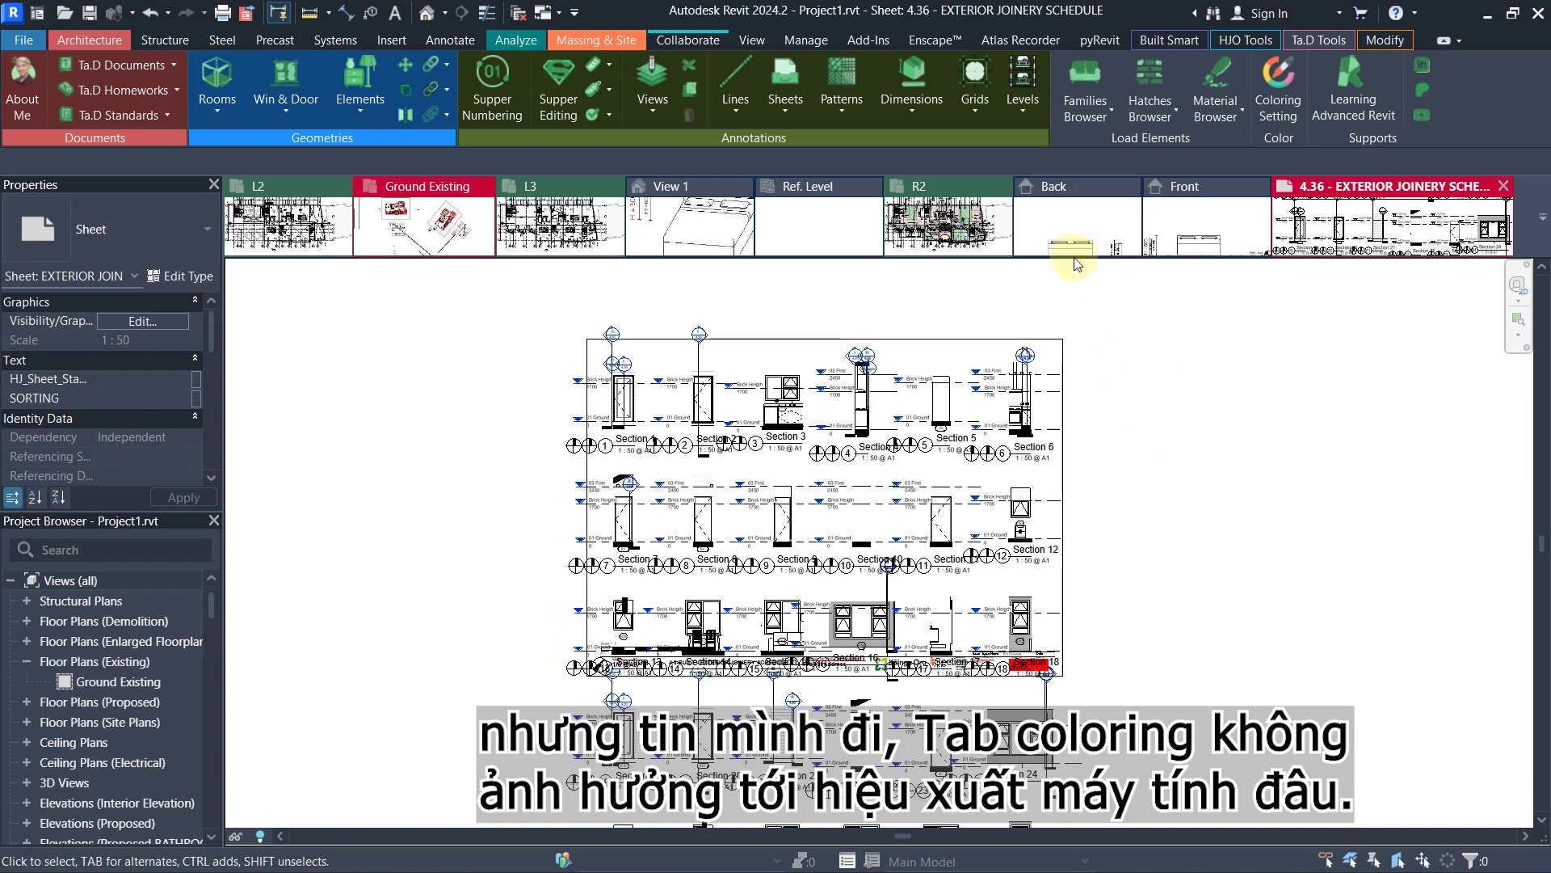
click(1283, 96)
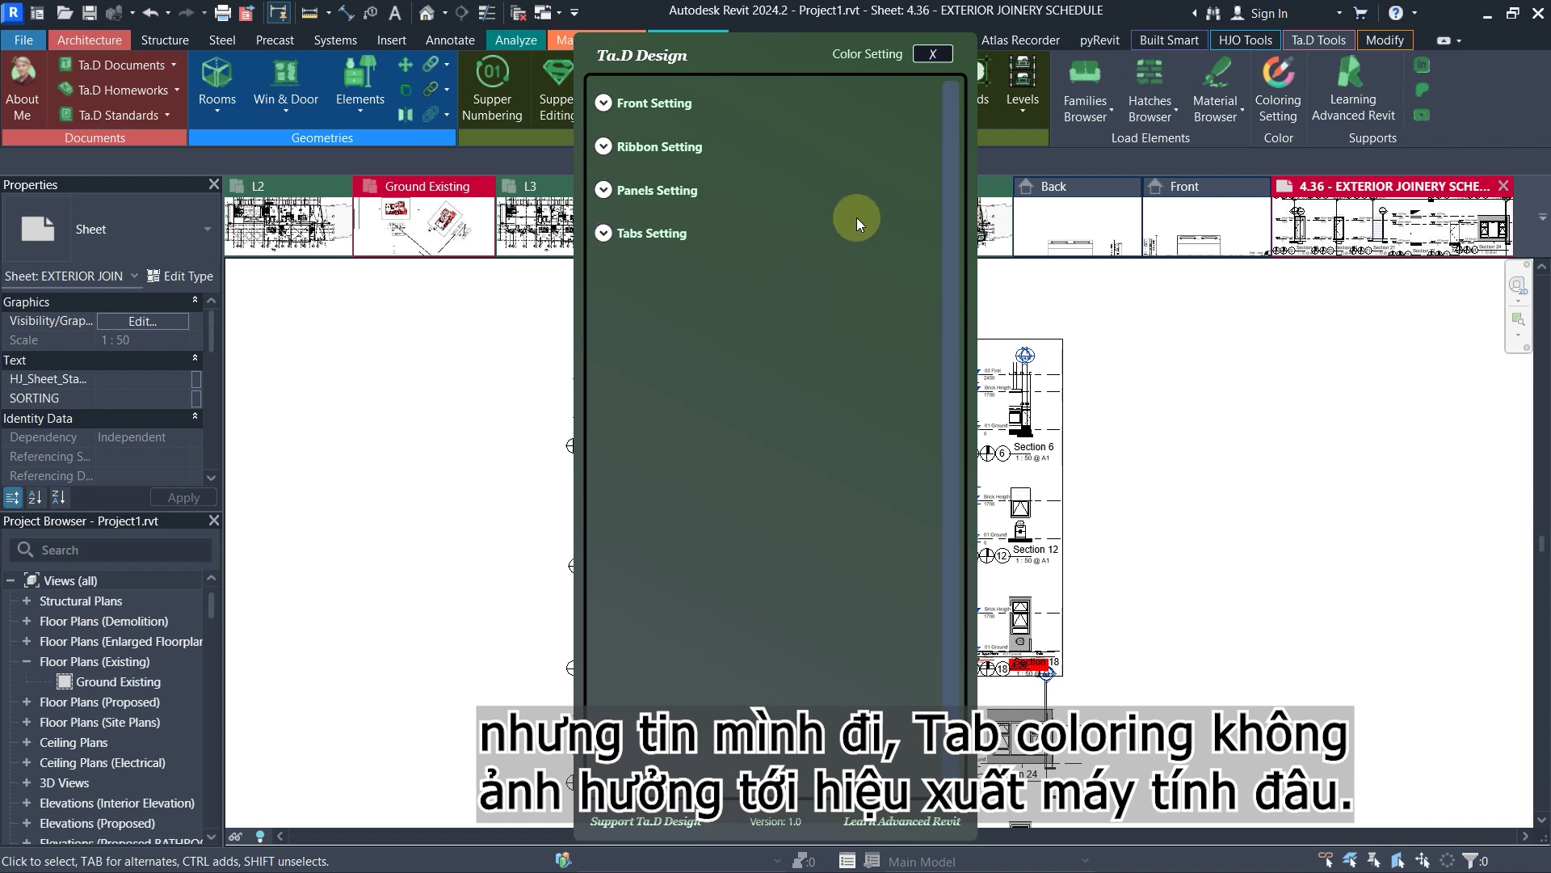
click(934, 55)
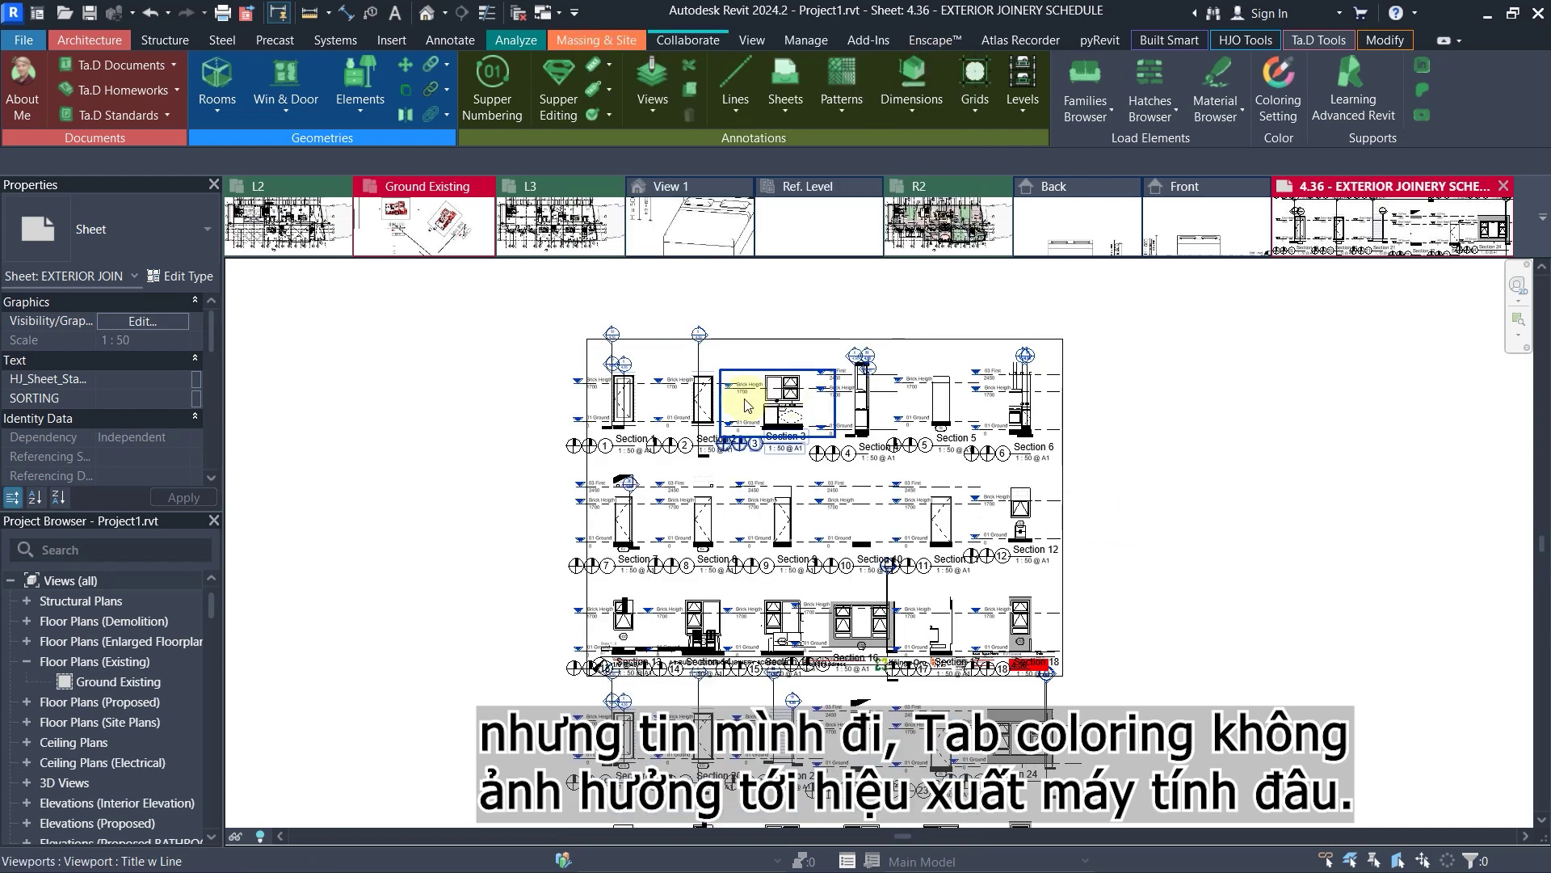
scroll(739, 396, up, 4)
scroll(832, 390, up, 2)
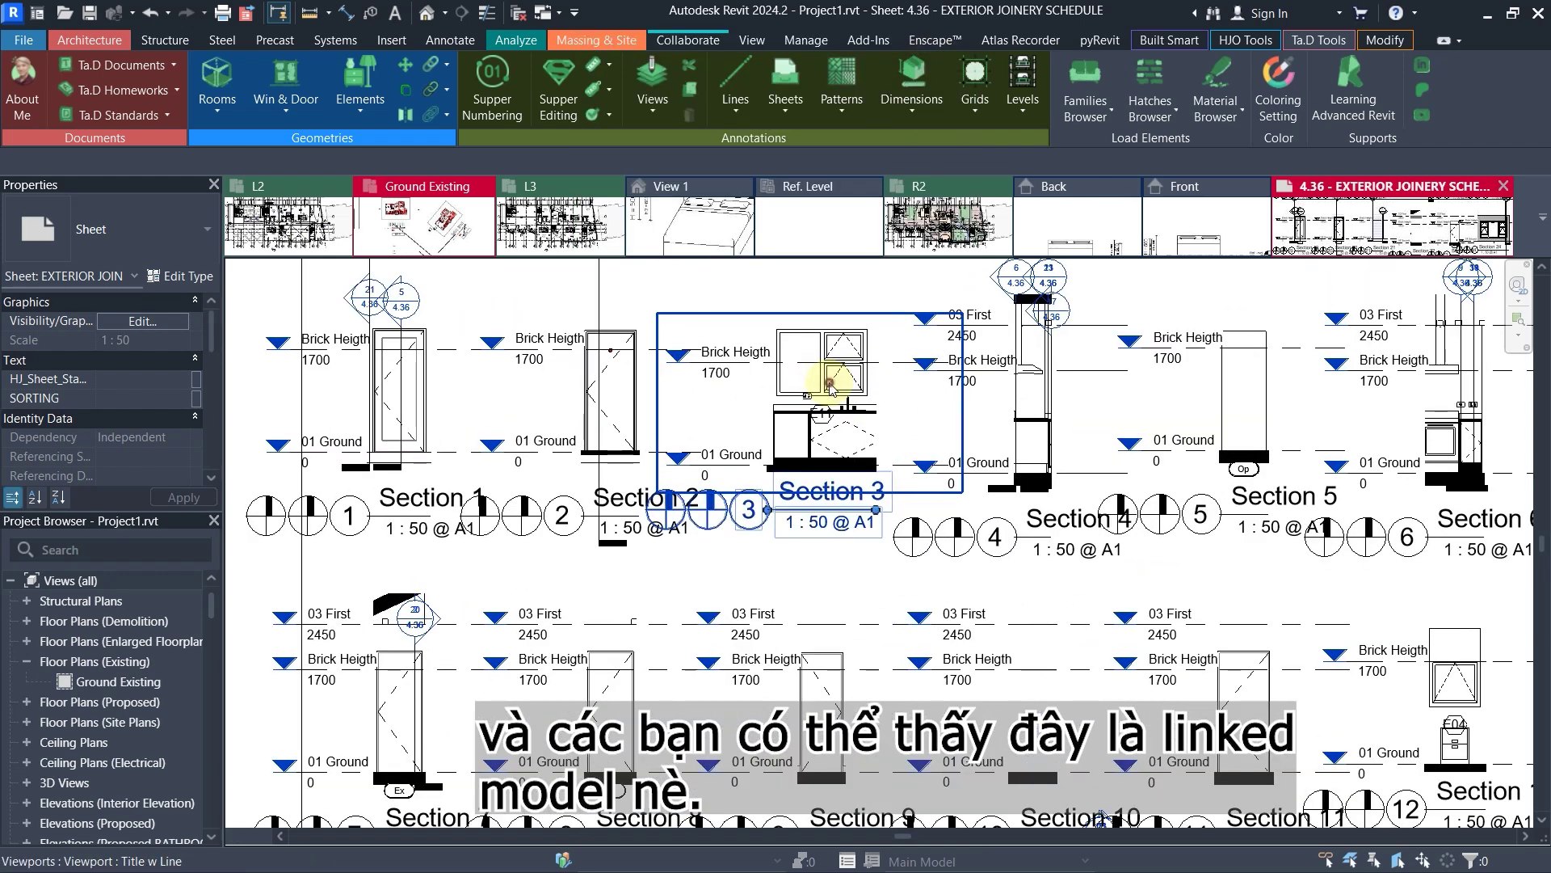
double_click(840, 408)
click(864, 428)
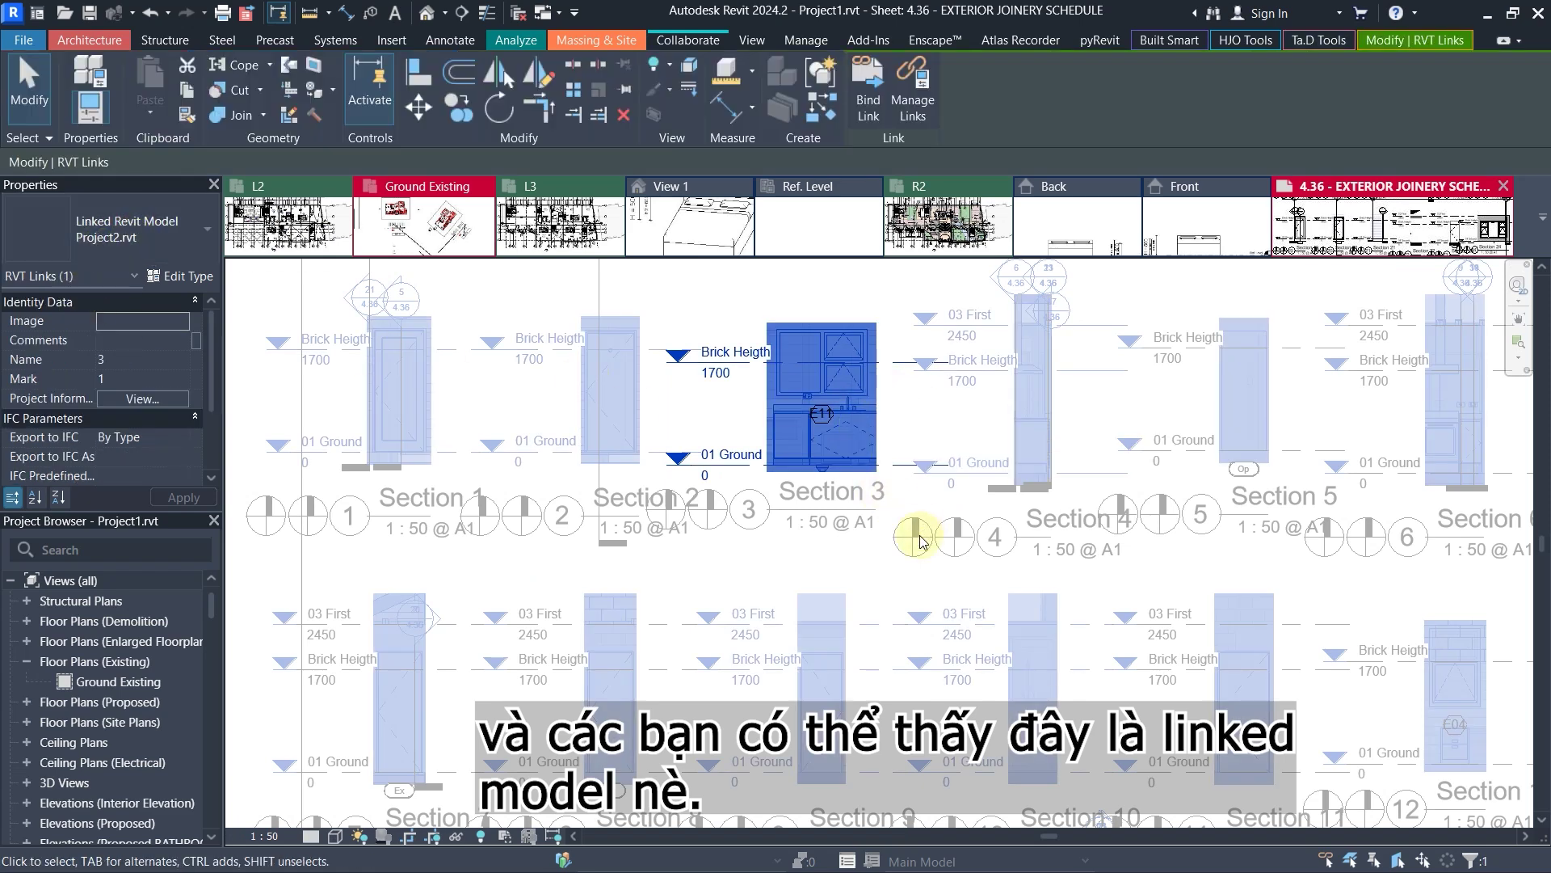
click(903, 556)
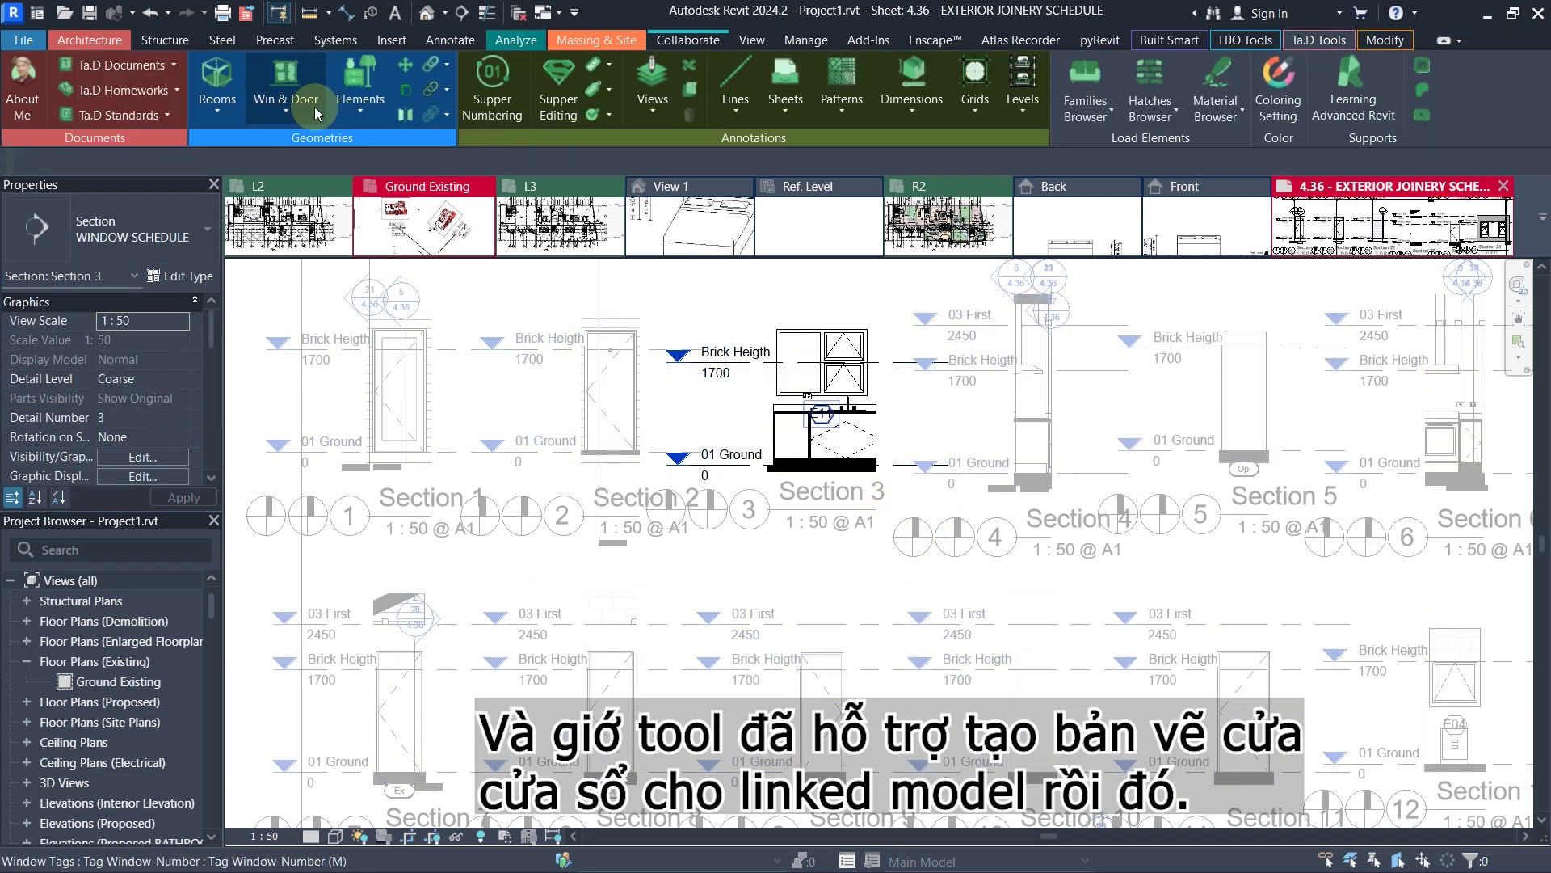
click(286, 101)
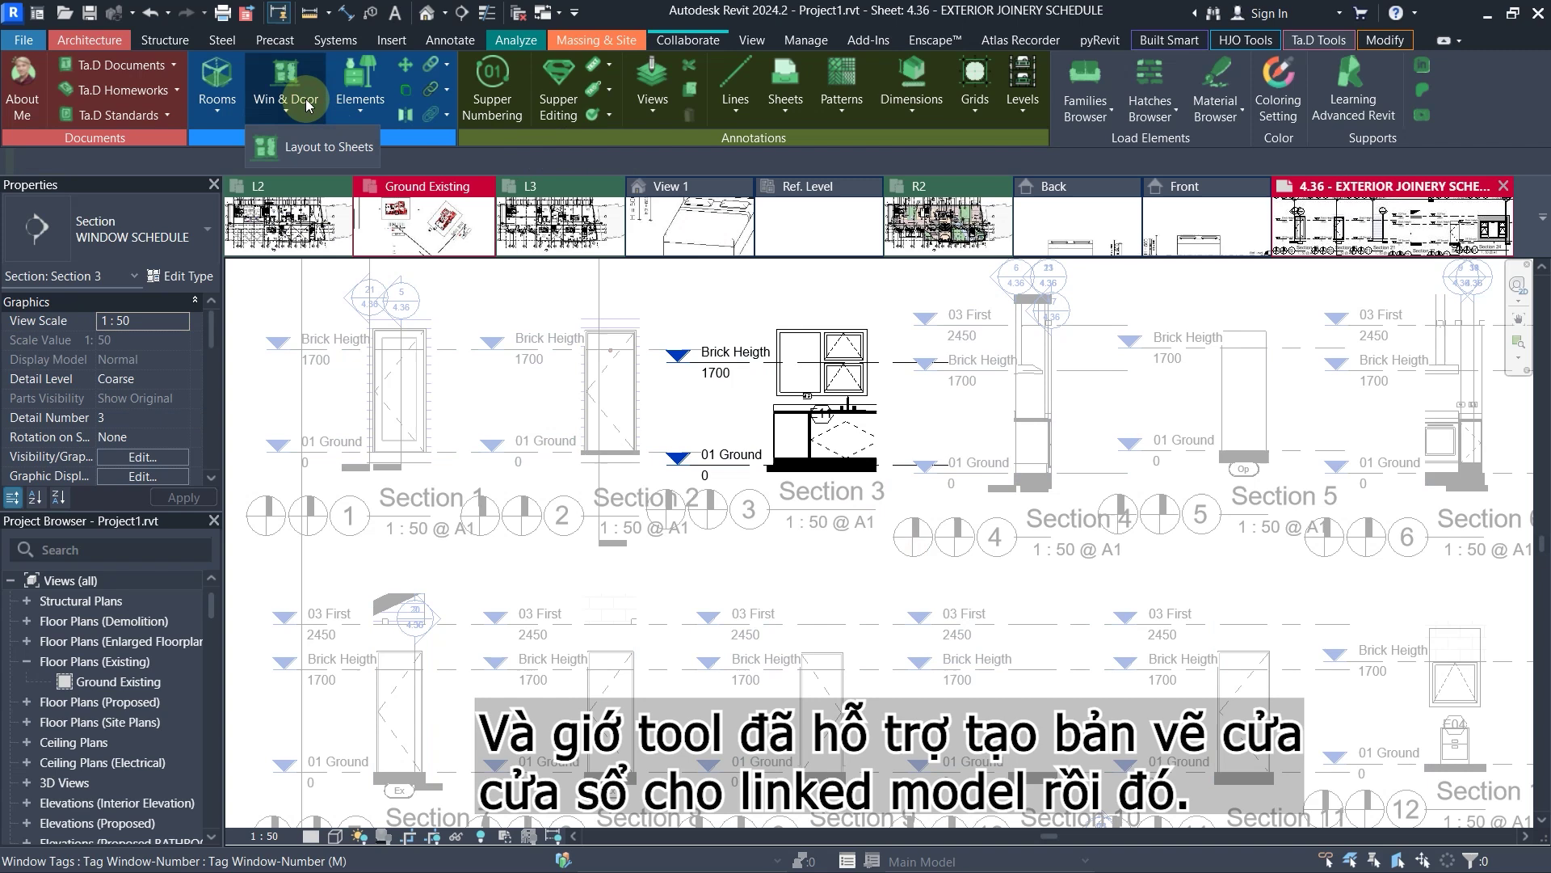
click(815, 588)
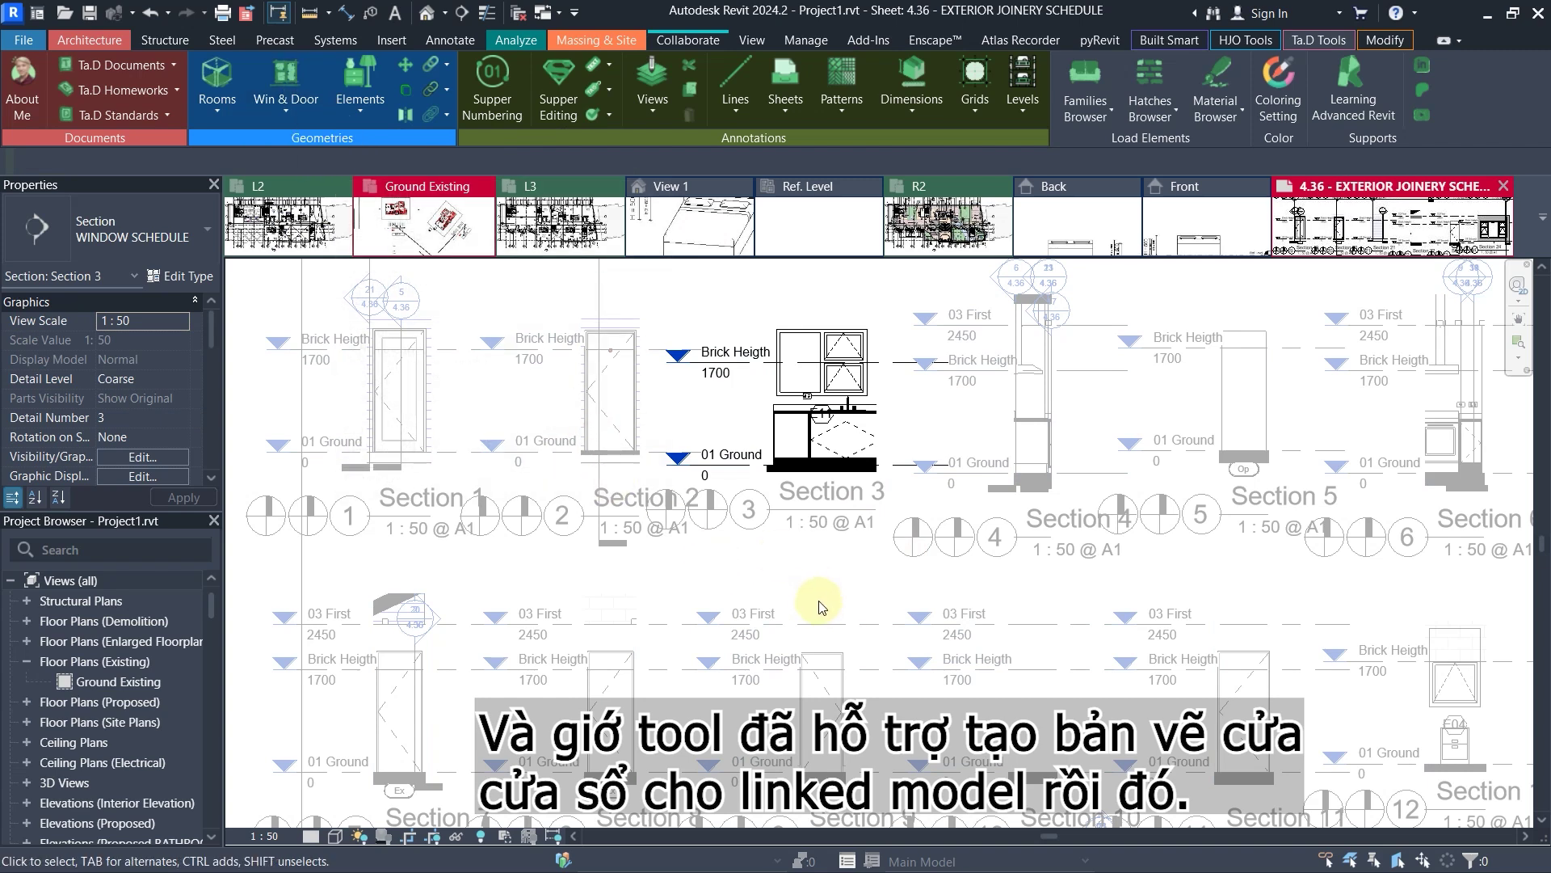
double_click(763, 591)
scroll(594, 373, down, 3)
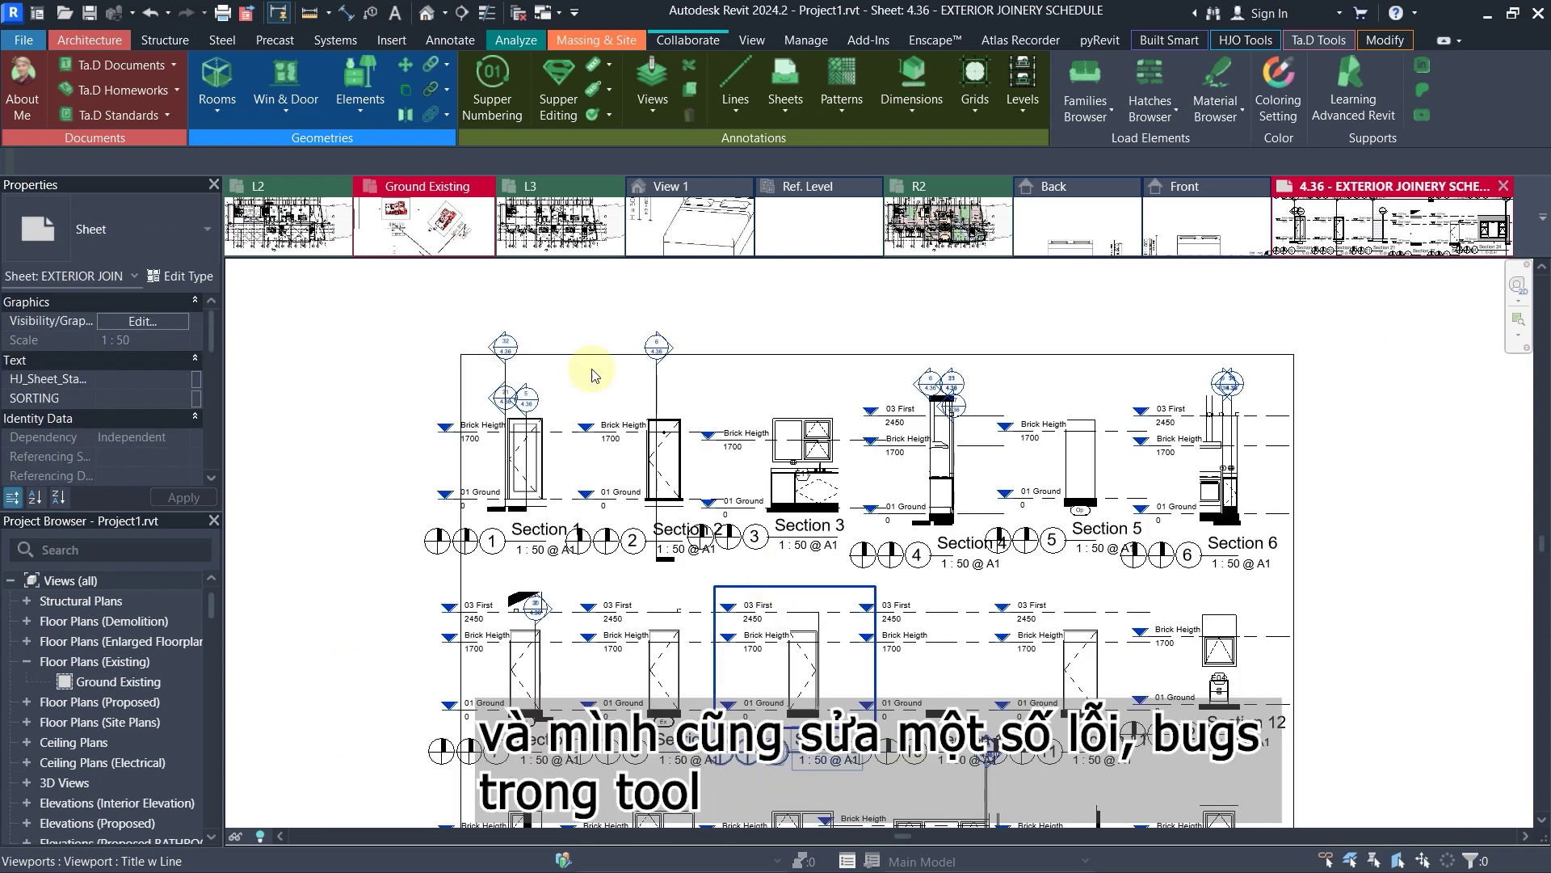